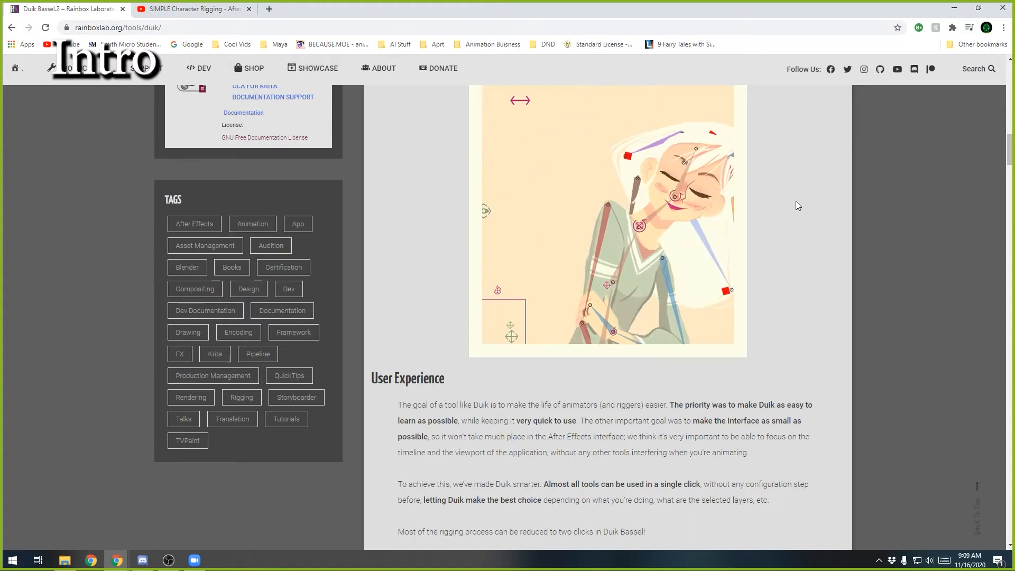
- Read through the Duik Bassel.2 feature overview on its web page, from User Experience past the Walk Cycle section
scroll(781, 259, down, 12)
scroll(814, 255, up, 3)
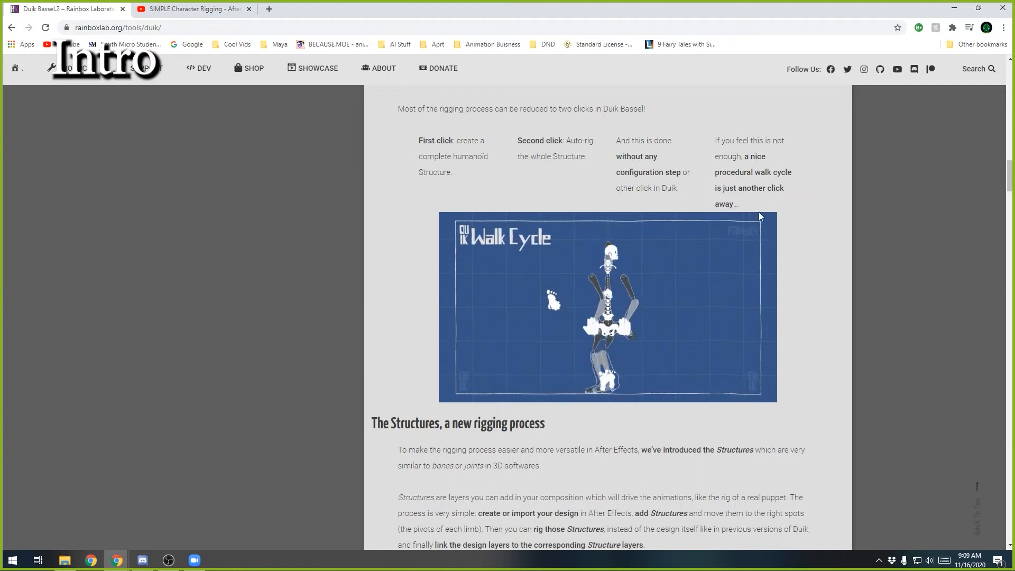
scroll(806, 281, down, 5)
scroll(804, 274, down, 10)
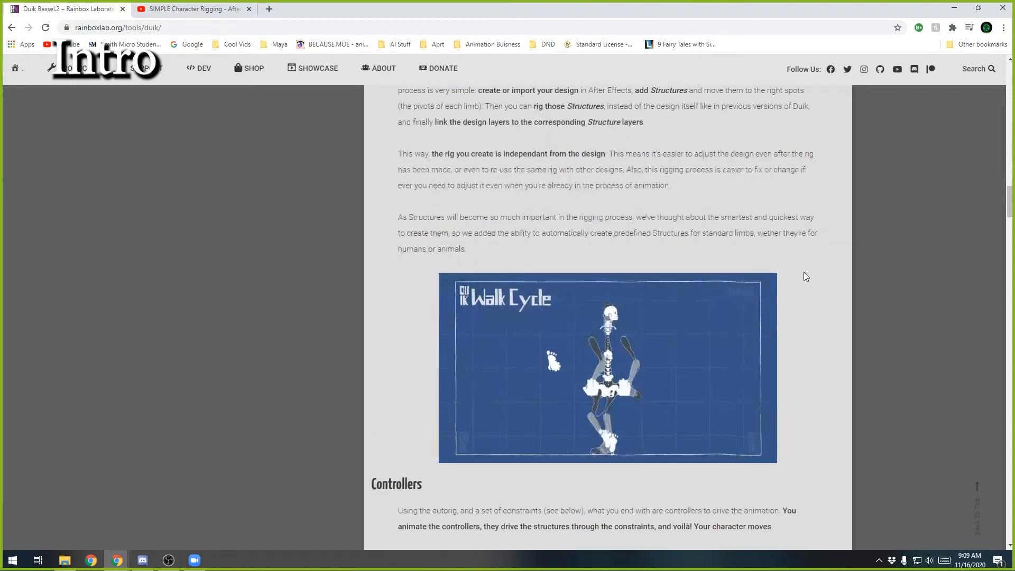
scroll(798, 296, down, 8)
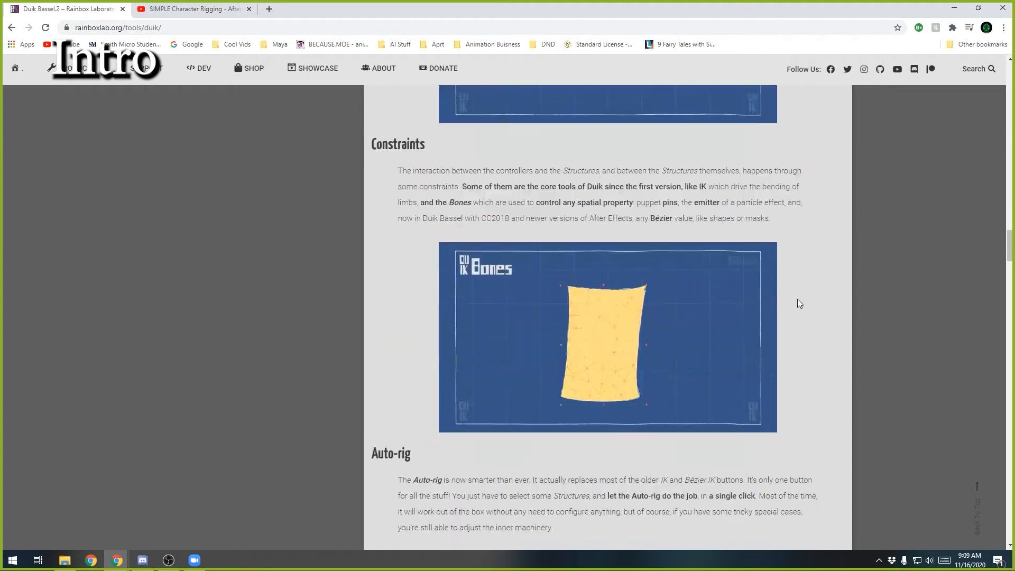
scroll(816, 342, down, 7)
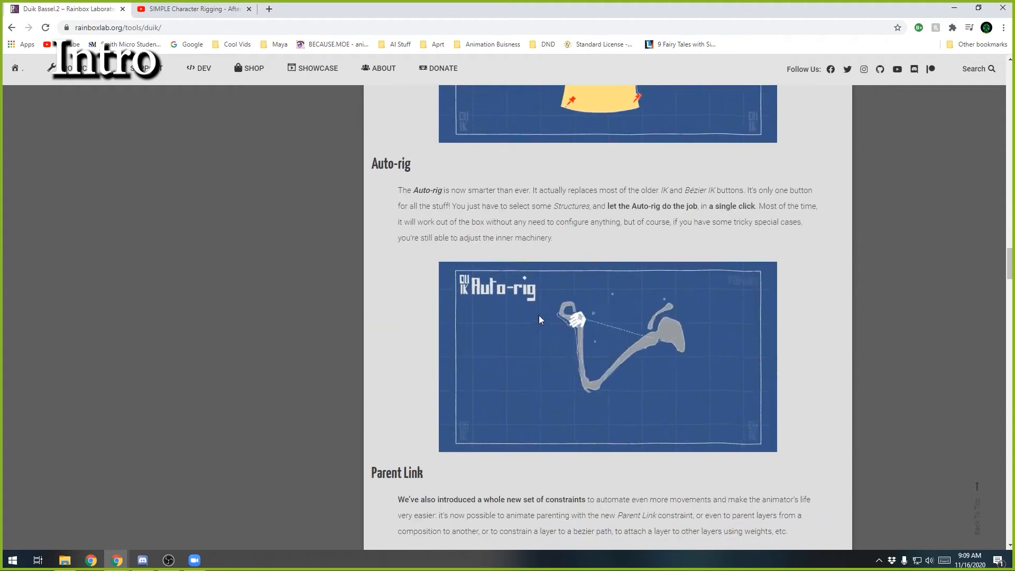
scroll(651, 354, down, 19)
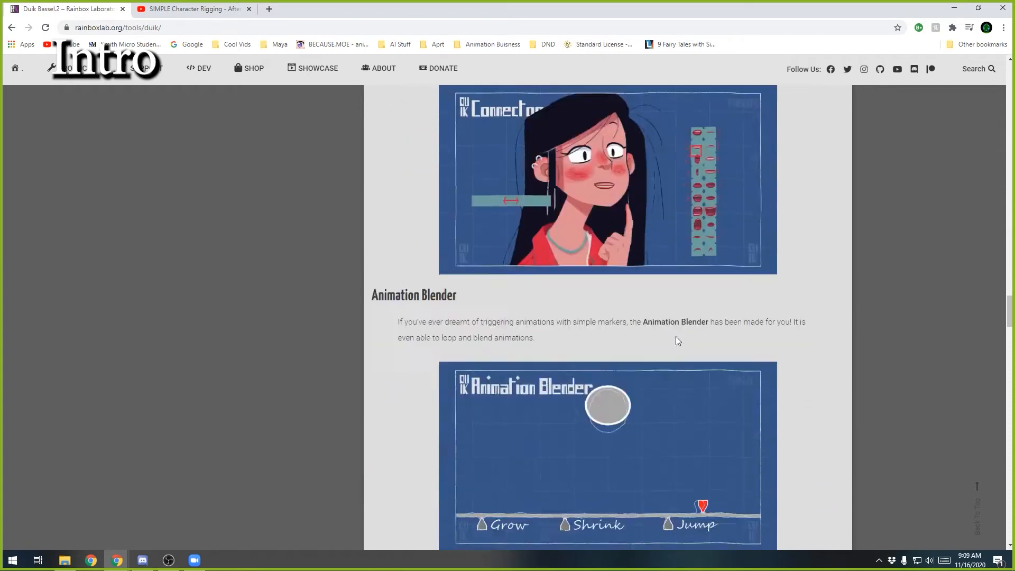
scroll(737, 363, down, 5)
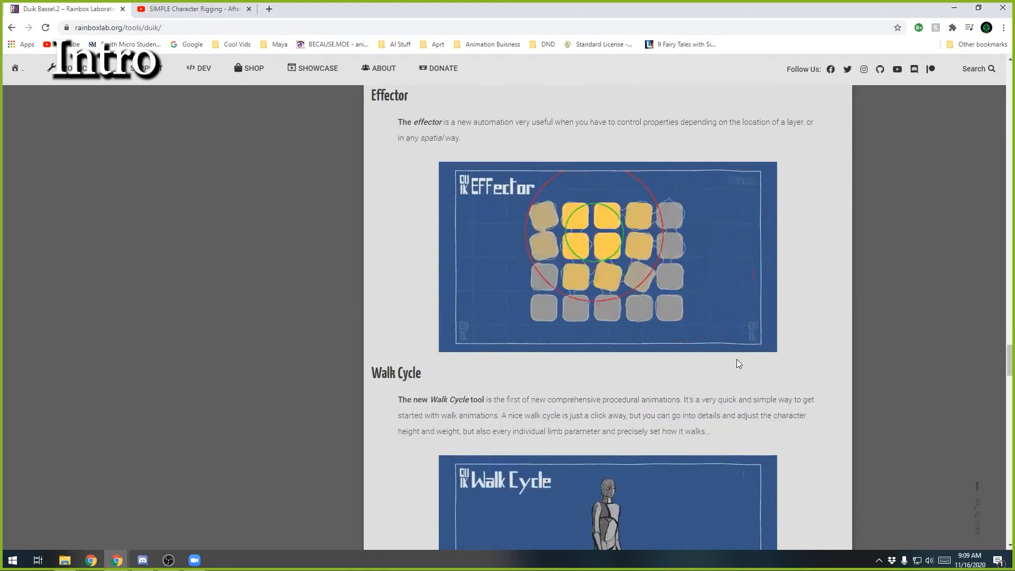
scroll(704, 361, down, 5)
scroll(650, 354, down, 5)
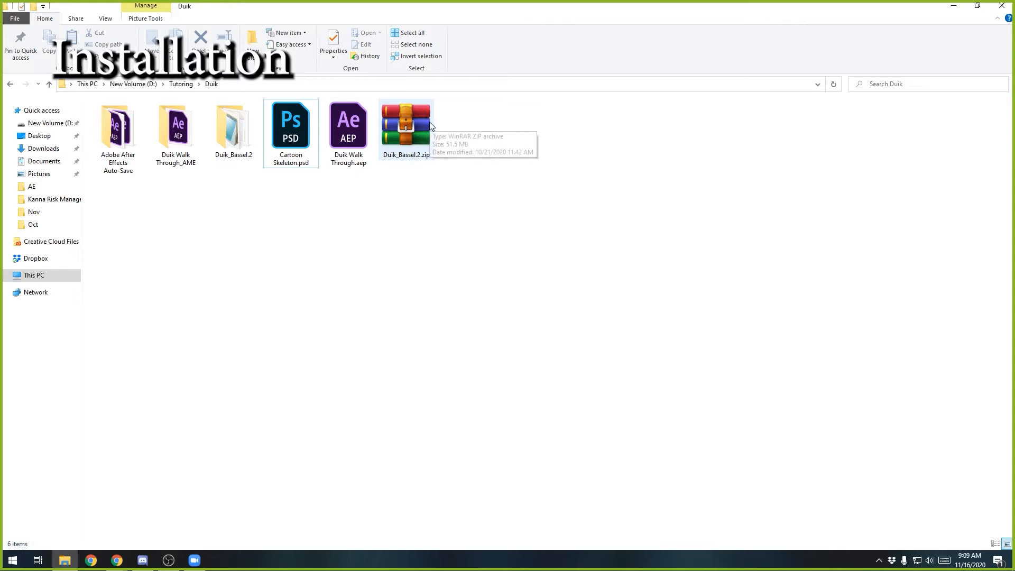
- Open the extracted Duik_Bassel.2 folder in File Explorer, and launch After Effects with a new project
double_click(228, 131)
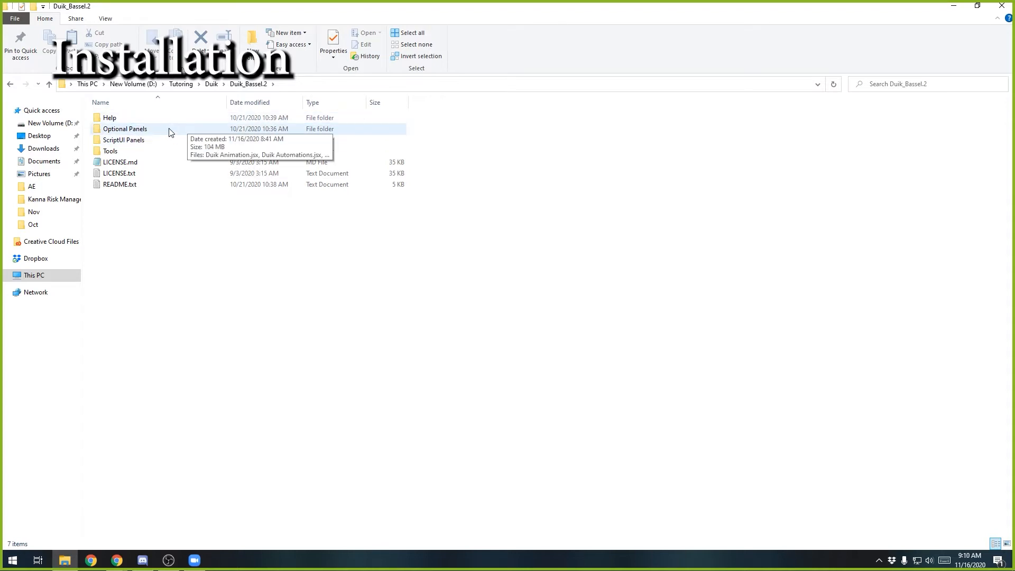
key(super)
text(a)
key(BackSpace)
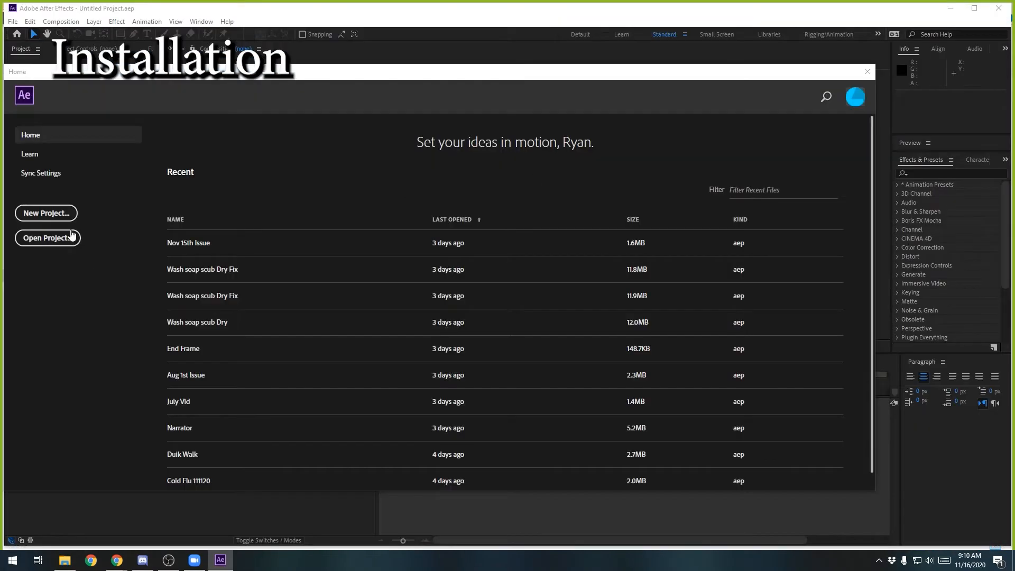
click(54, 217)
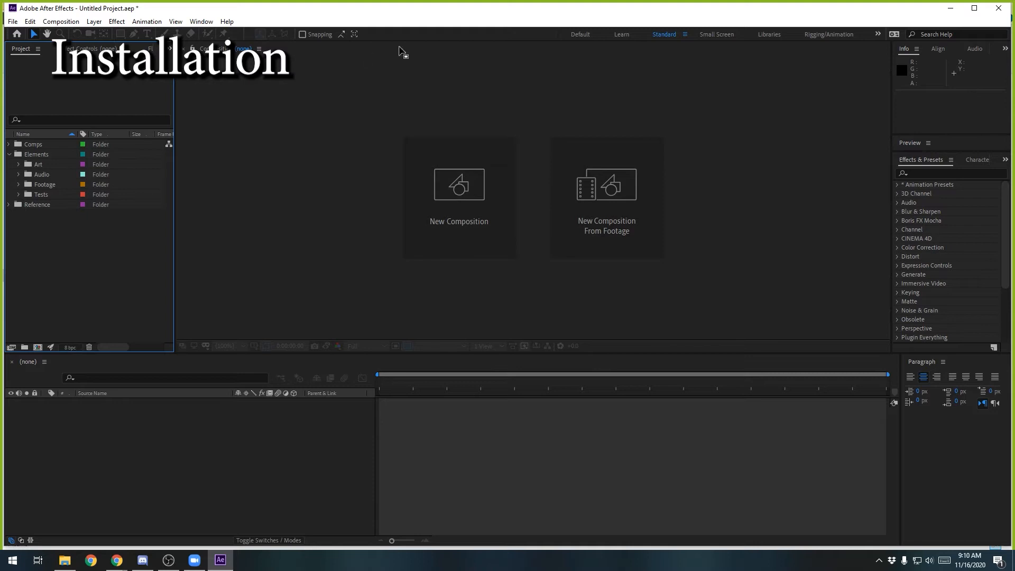
- Check the list of available After Effects panels for Duik, and maximize the application window
click(209, 23)
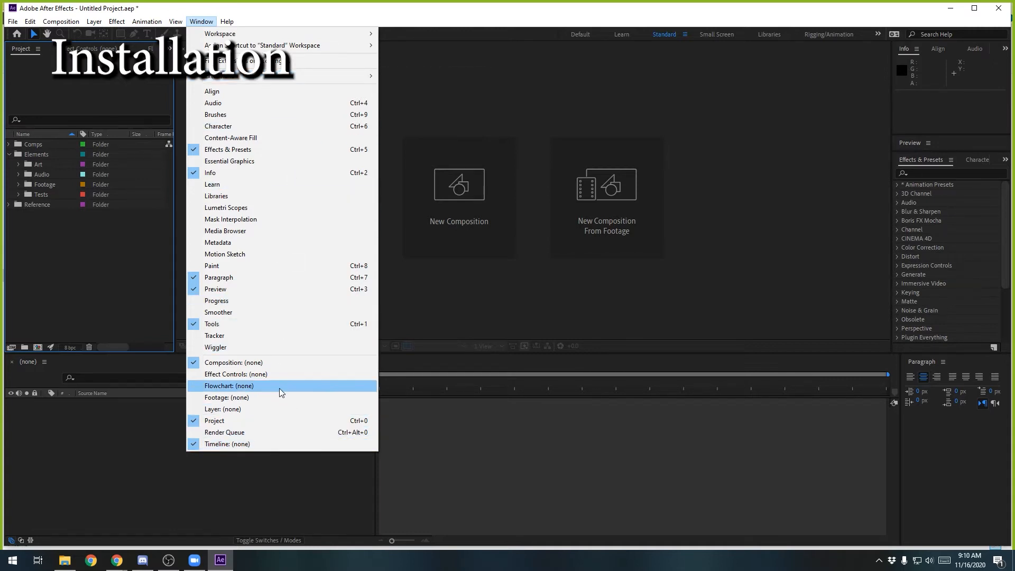
click(518, 107)
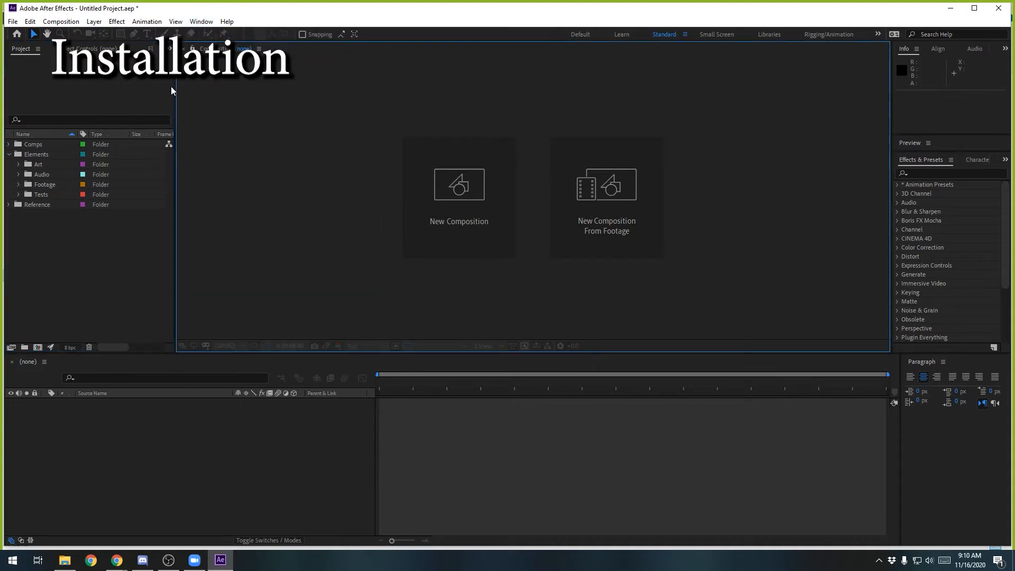
double_click(275, 11)
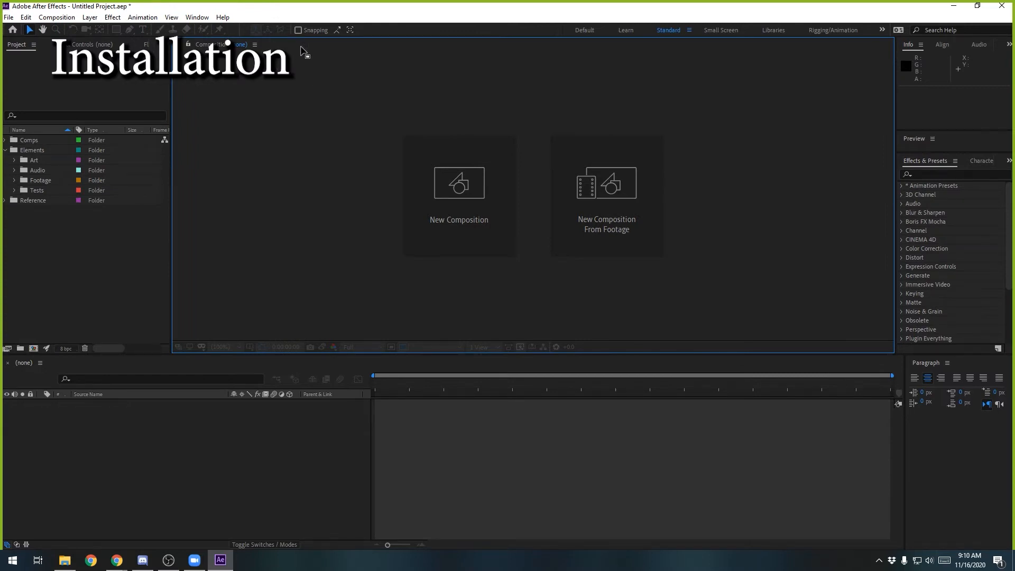
- Install Duik Bassel.2.jsx from the Duik_Bassel.2 download's ScriptUI Panels folder as a ScriptUI panel
click(8, 18)
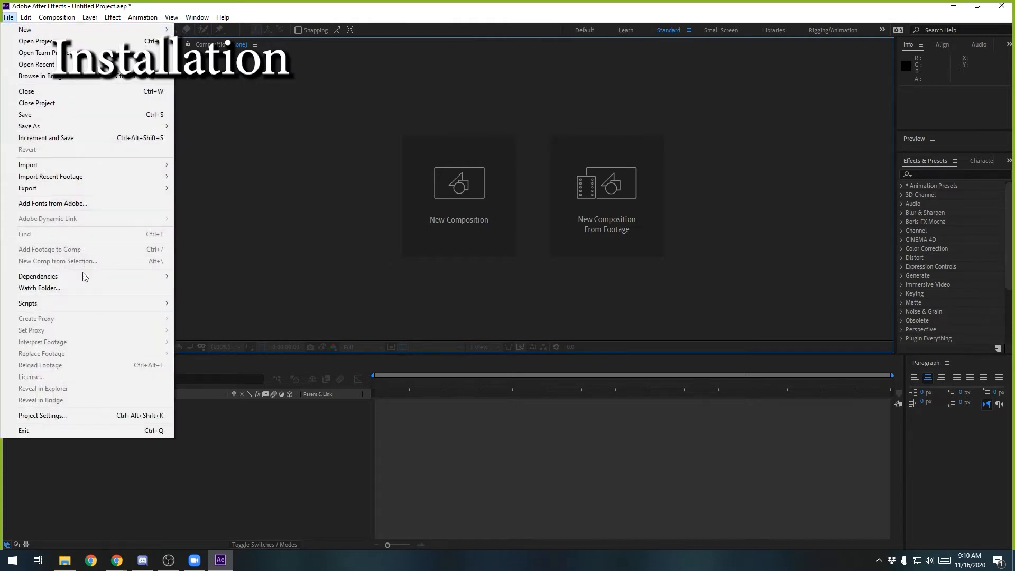
mouse_move(71, 305)
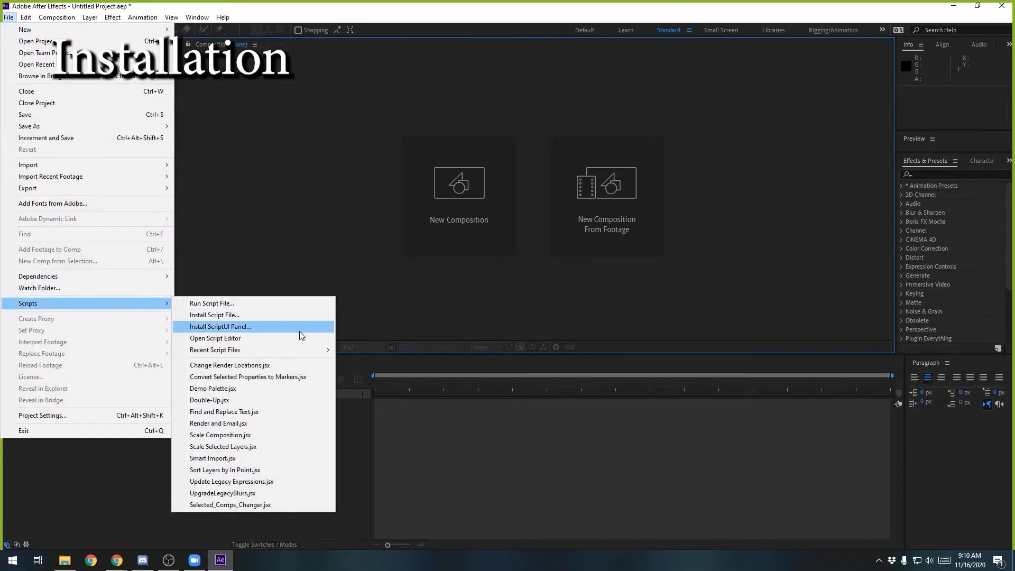
click(240, 327)
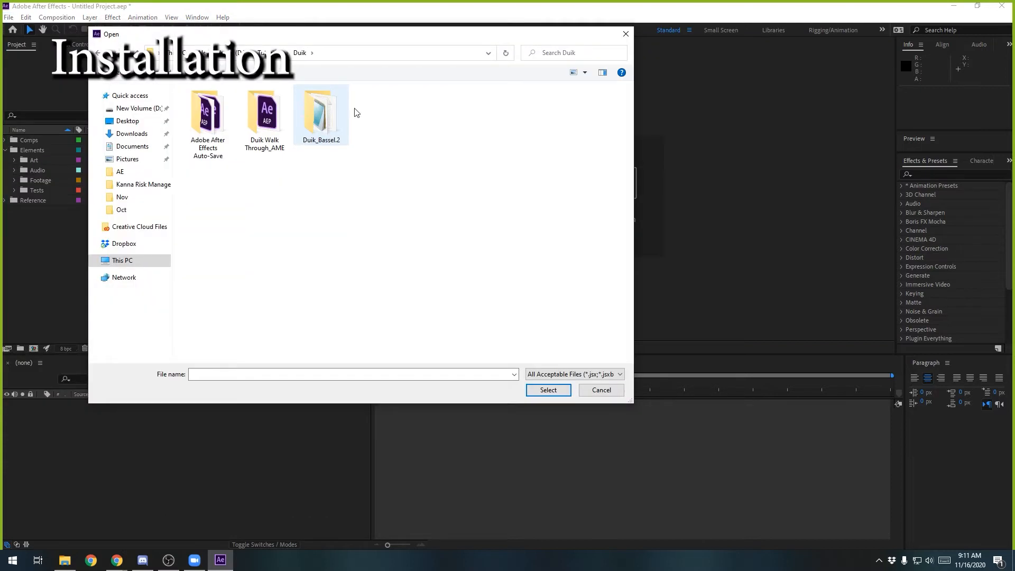
click(324, 119)
double_click(323, 119)
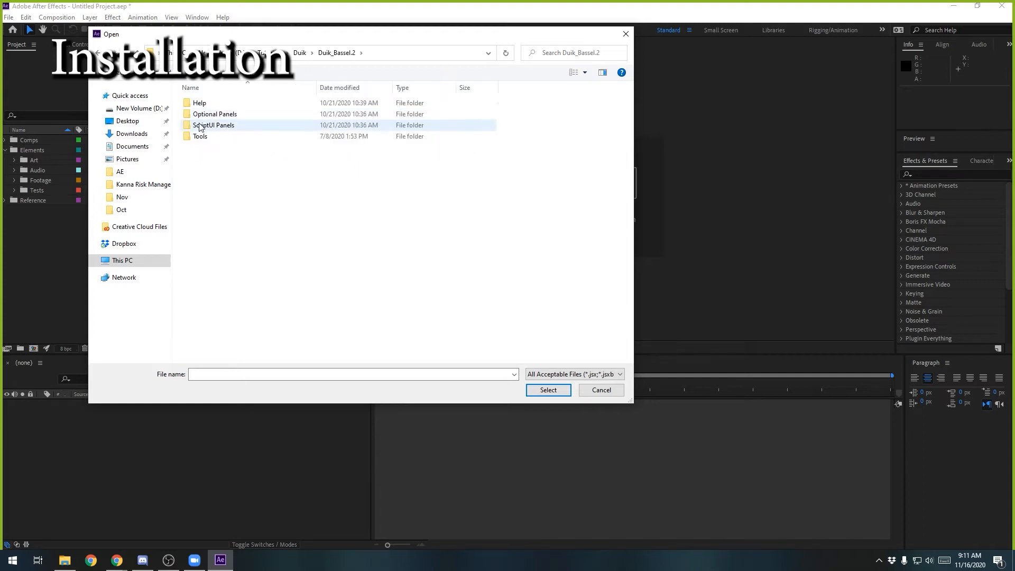
double_click(213, 126)
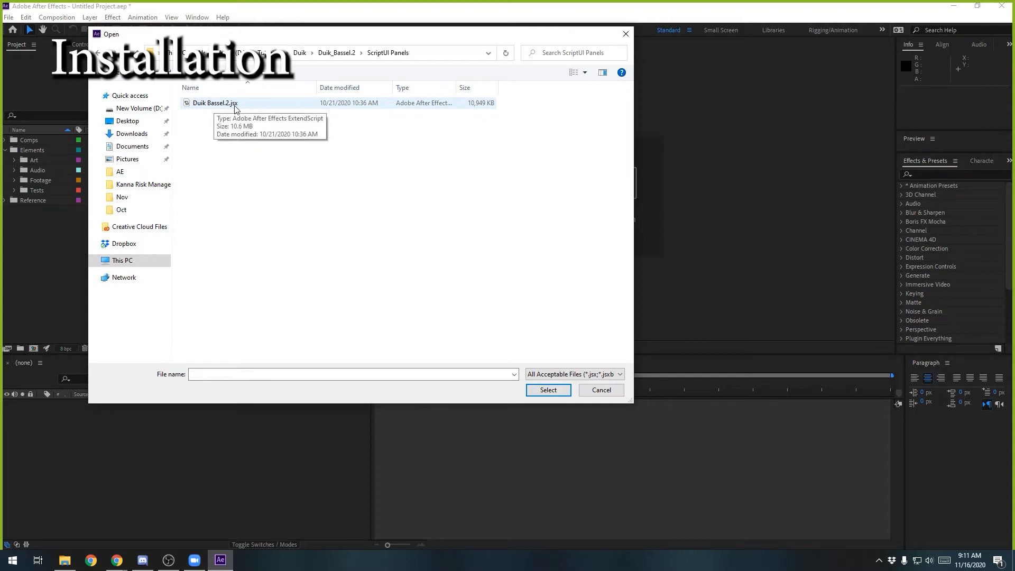
click(222, 105)
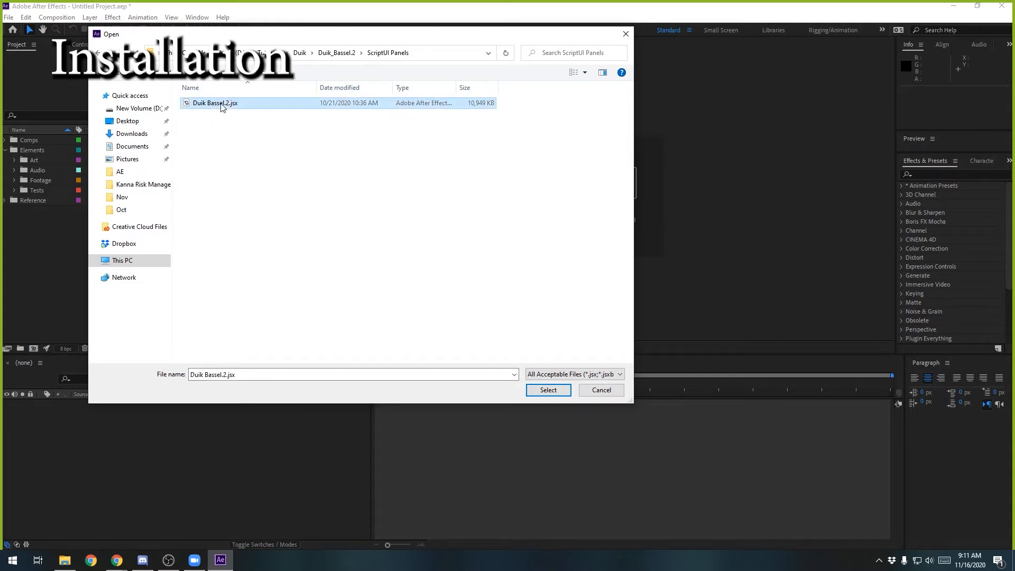
click(560, 394)
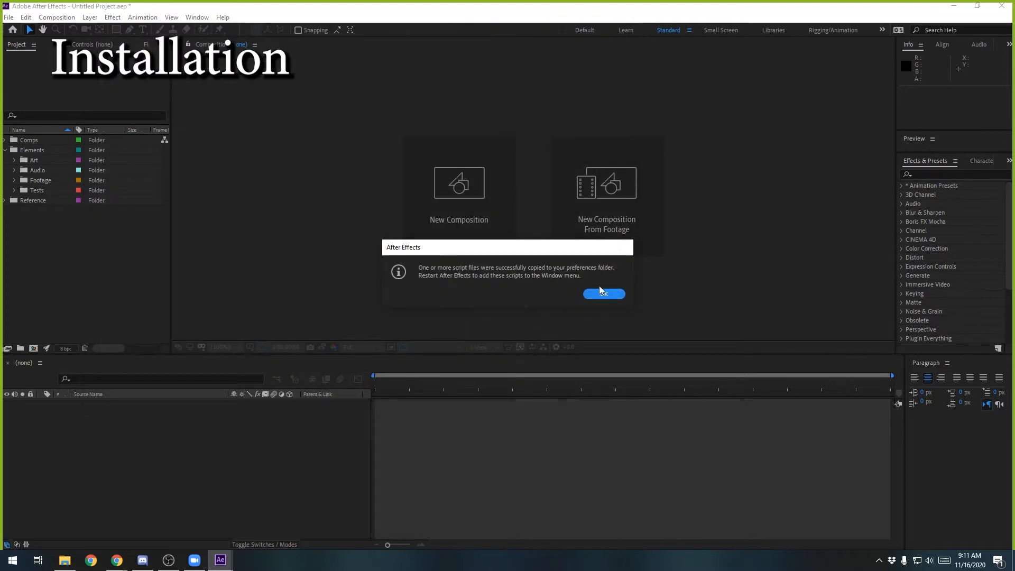
click(604, 294)
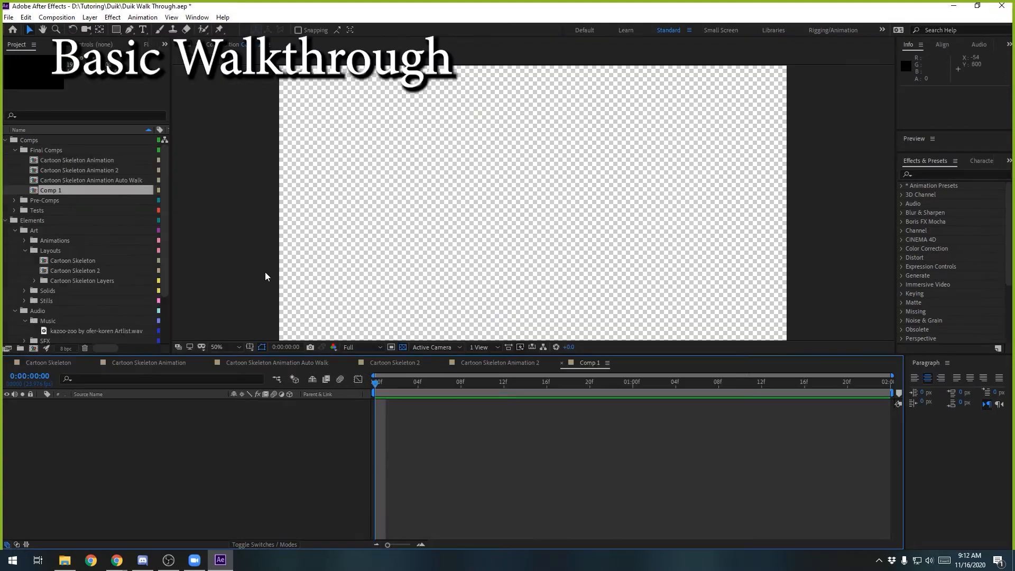
- Open the Duik Bassel.2 script panel and place it over the Comp 1 viewer
click(197, 17)
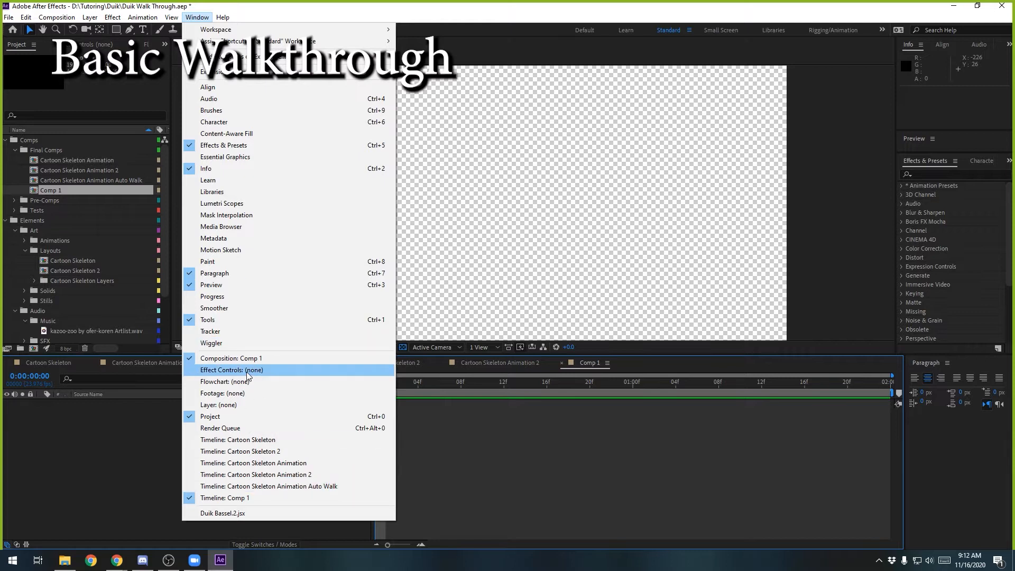
click(238, 513)
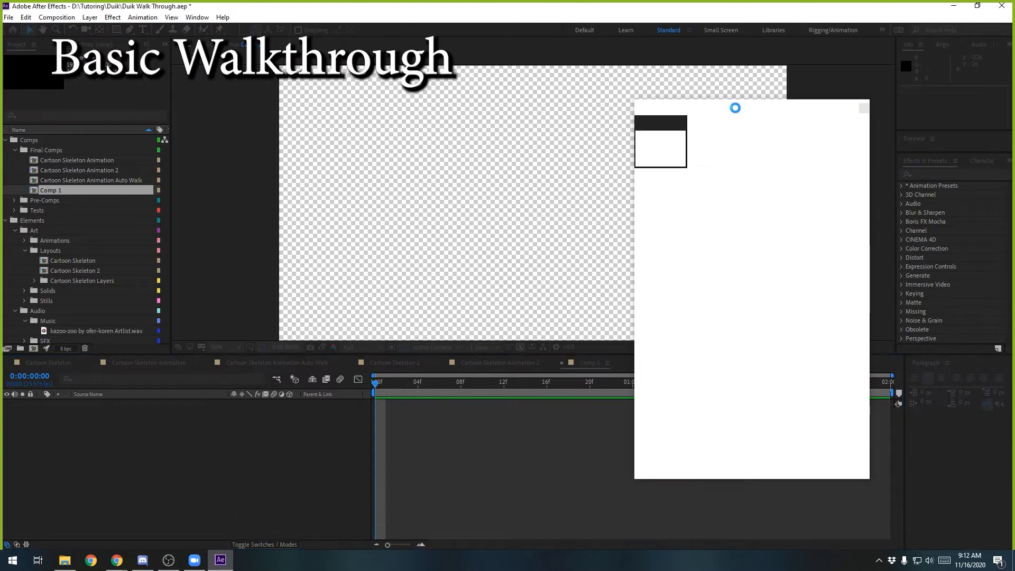
drag(742, 109, 639, 81)
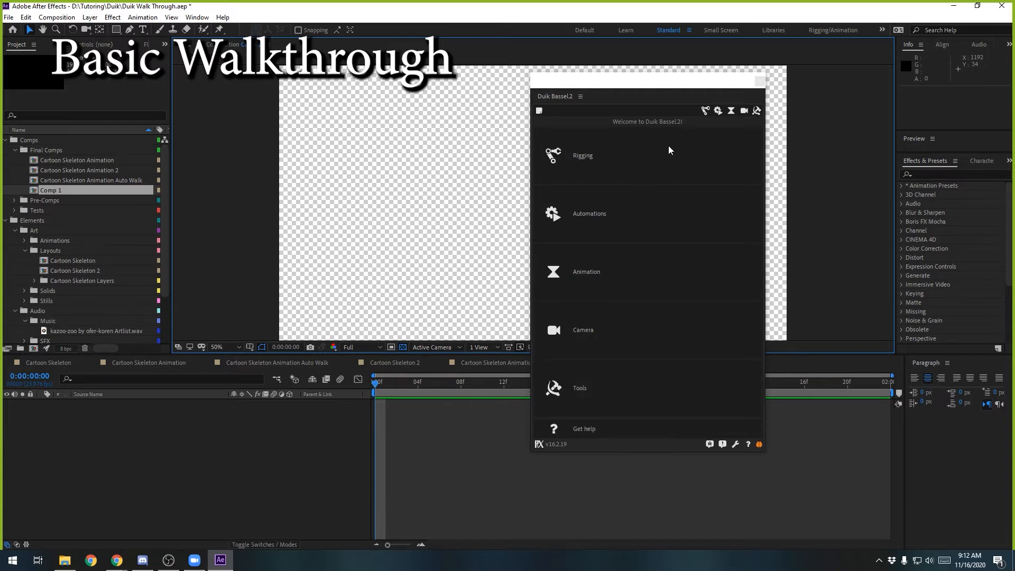
- Examine Duik's Rigging tools in the Structures, Links & constraints and Controllers categories
click(705, 112)
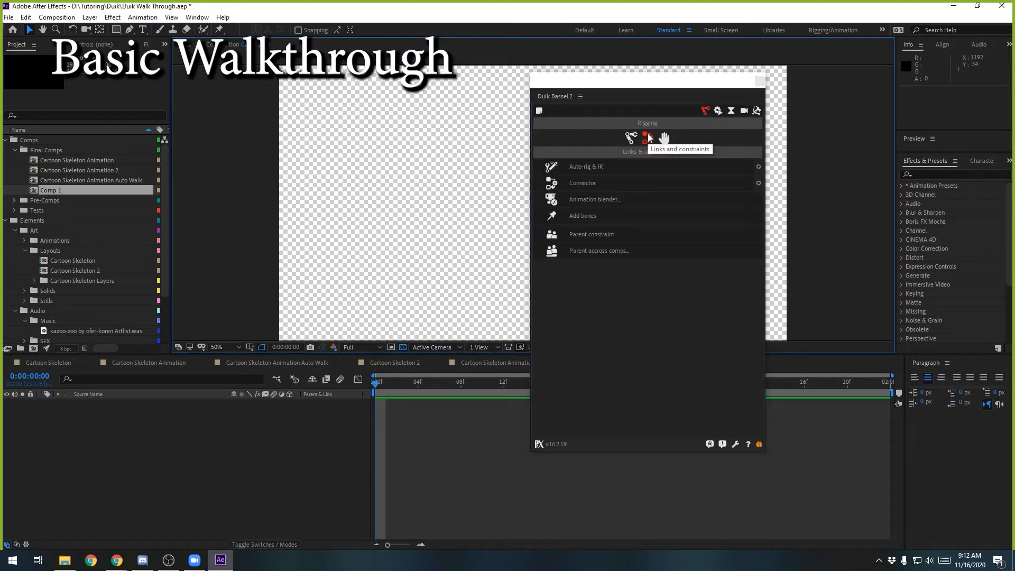
click(628, 139)
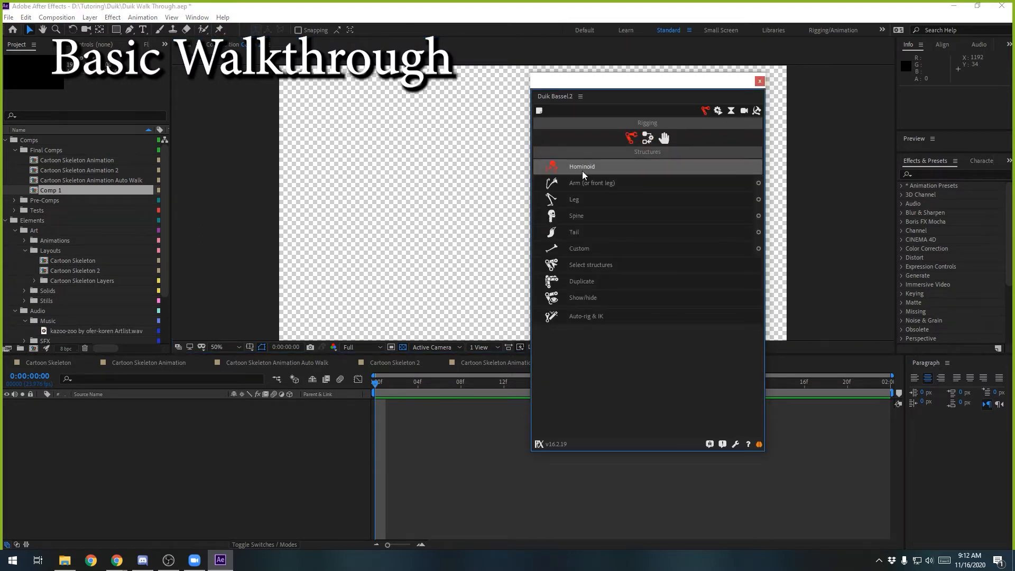
click(581, 298)
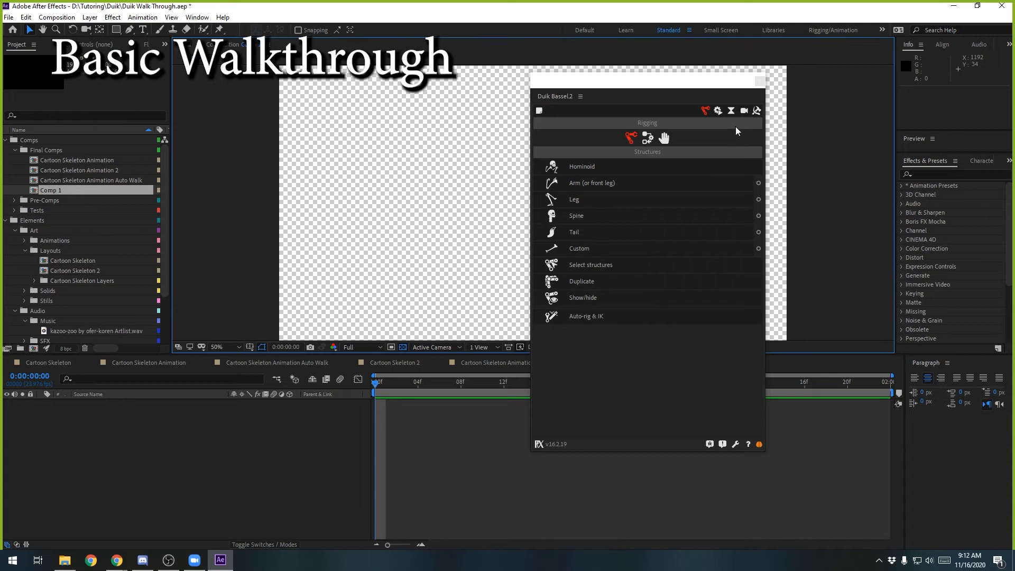
click(648, 138)
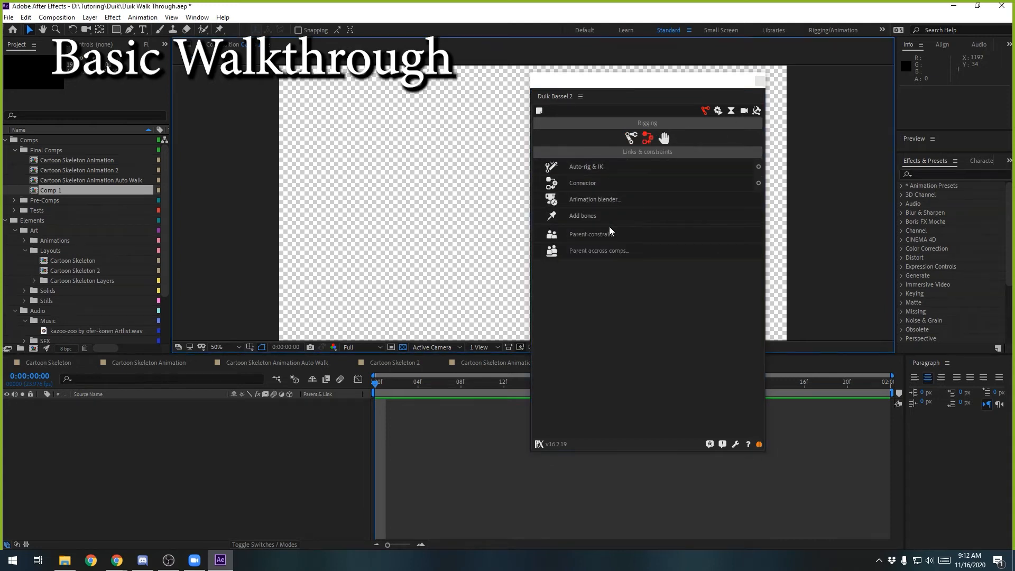
click(664, 138)
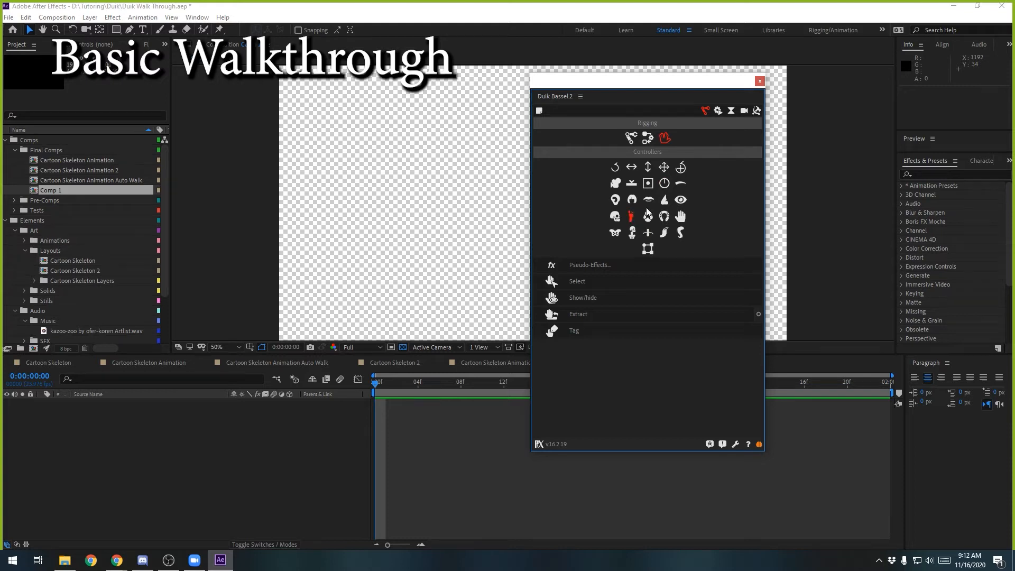
click(667, 216)
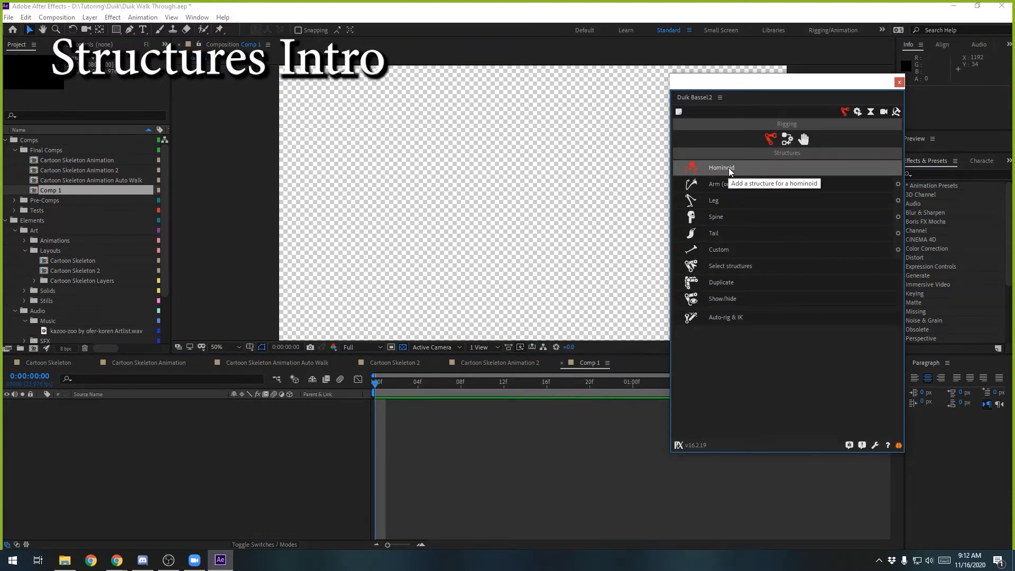
- Add a Hominoid structure to Comp 1, moving its S | Arm bone slightly outward and raising the hips with the spine
click(728, 167)
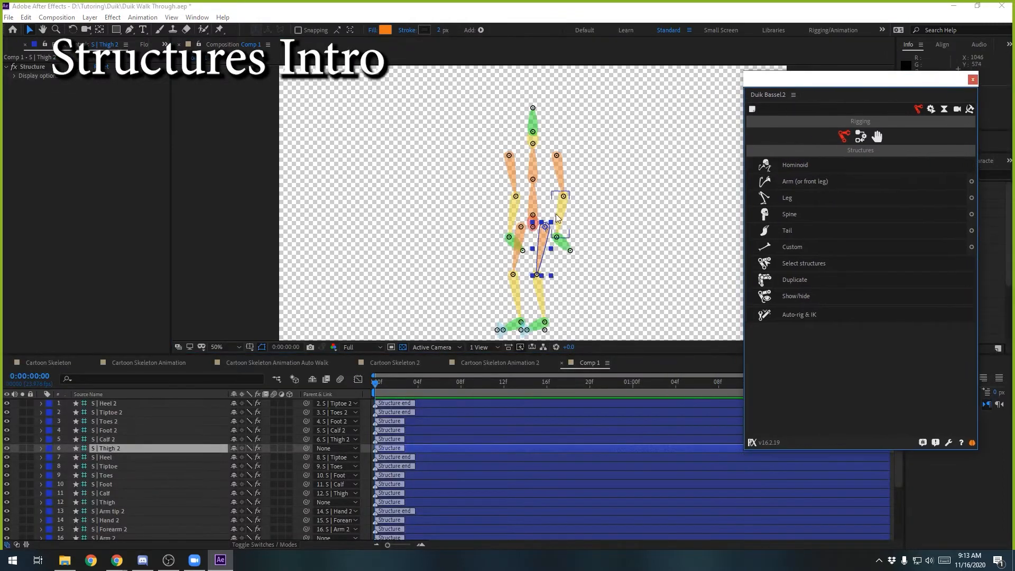
mouse_move(513, 176)
mouse_down()
mouse_move(500, 175)
mouse_move(508, 175)
mouse_up()
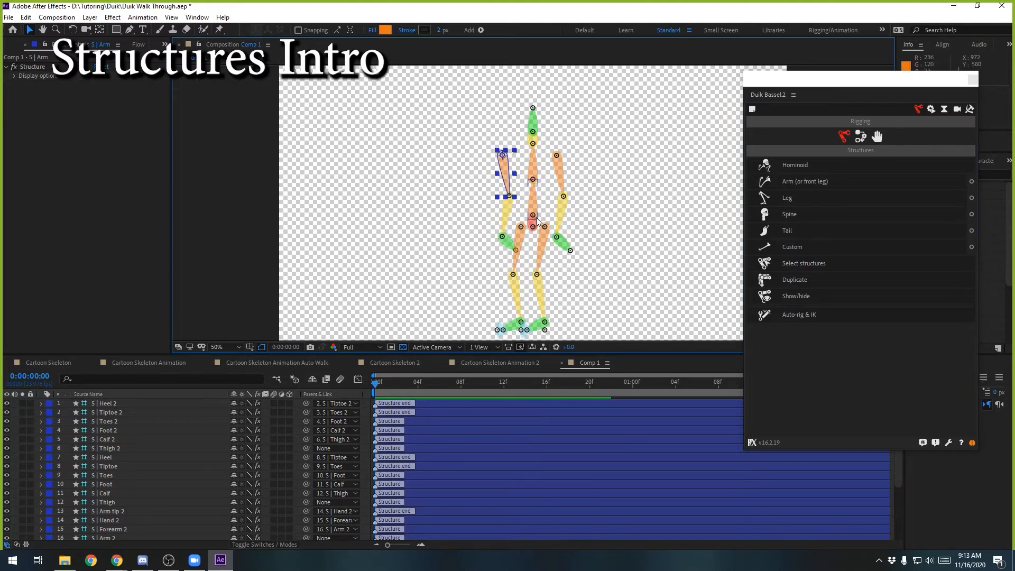
click(541, 232)
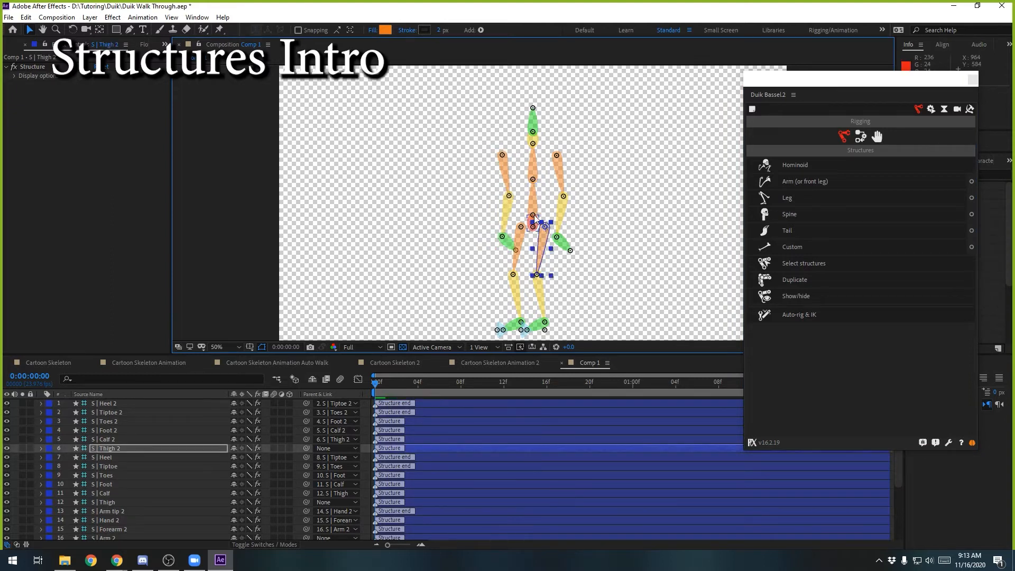
click(605, 220)
drag(533, 226, 533, 215)
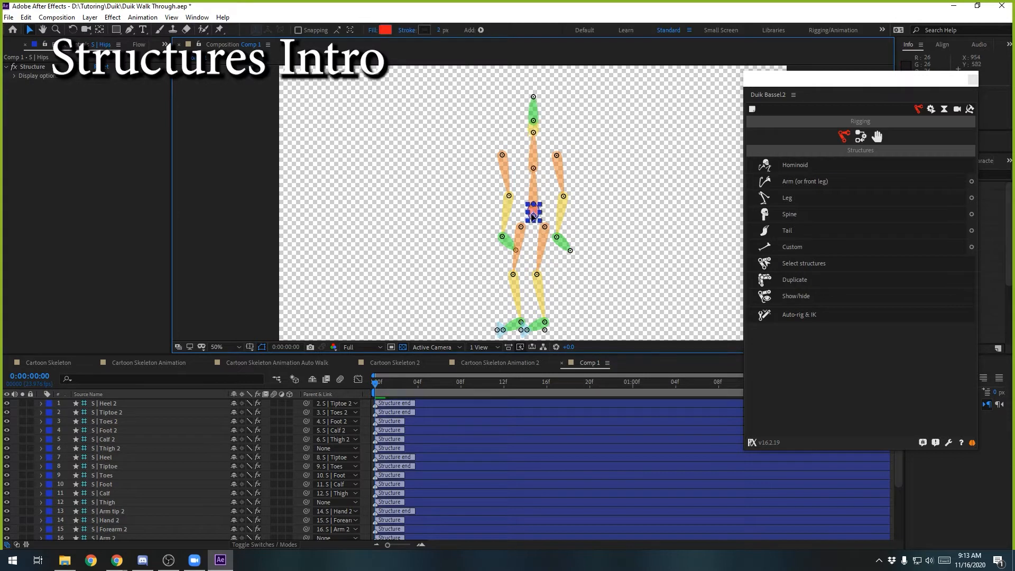
- Move the hominoid's second arm and second leg outward from the spine to see how the parented bones follow
click(504, 172)
click(559, 172)
drag(576, 158, 586, 152)
mouse_move(541, 242)
mouse_down()
mouse_move(553, 240)
mouse_move(524, 242)
mouse_up()
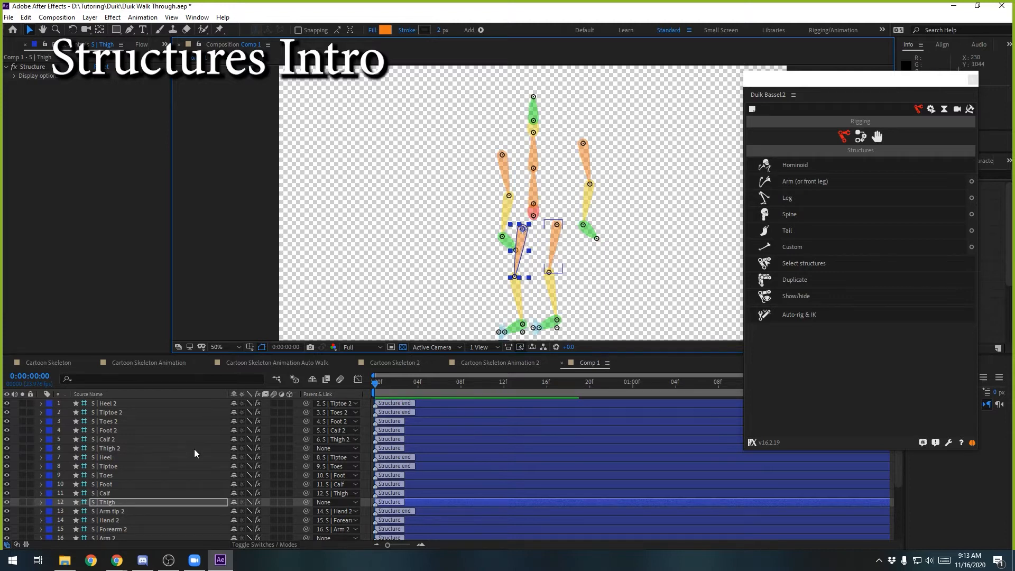
- Check the hips, heel and toes structure layers in the layer list, and move the S | Thigh bone slightly toward the spine
scroll(141, 534, down, 5)
click(137, 535)
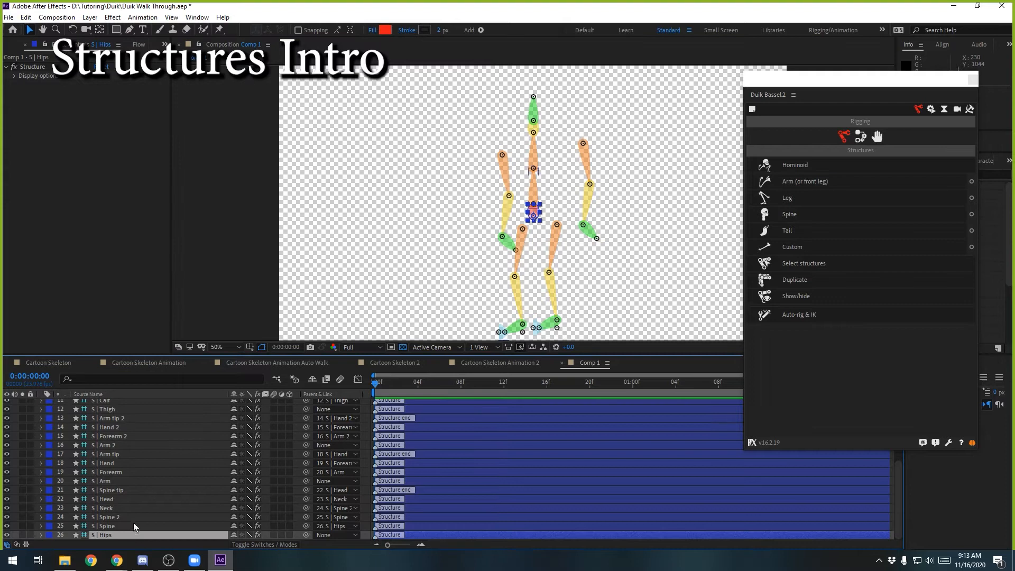
scroll(132, 508, up, 5)
click(118, 404)
click(136, 422)
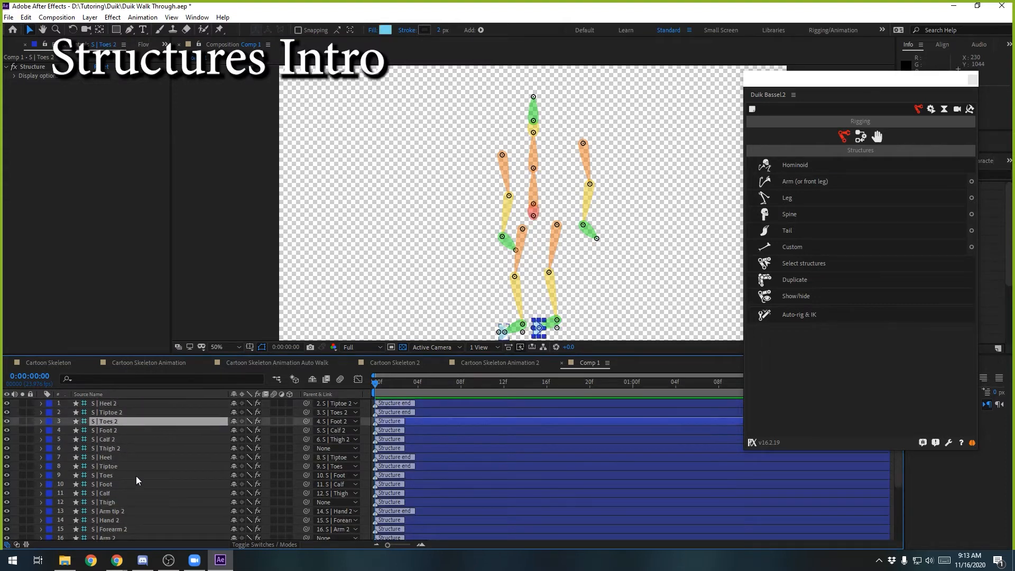
click(132, 476)
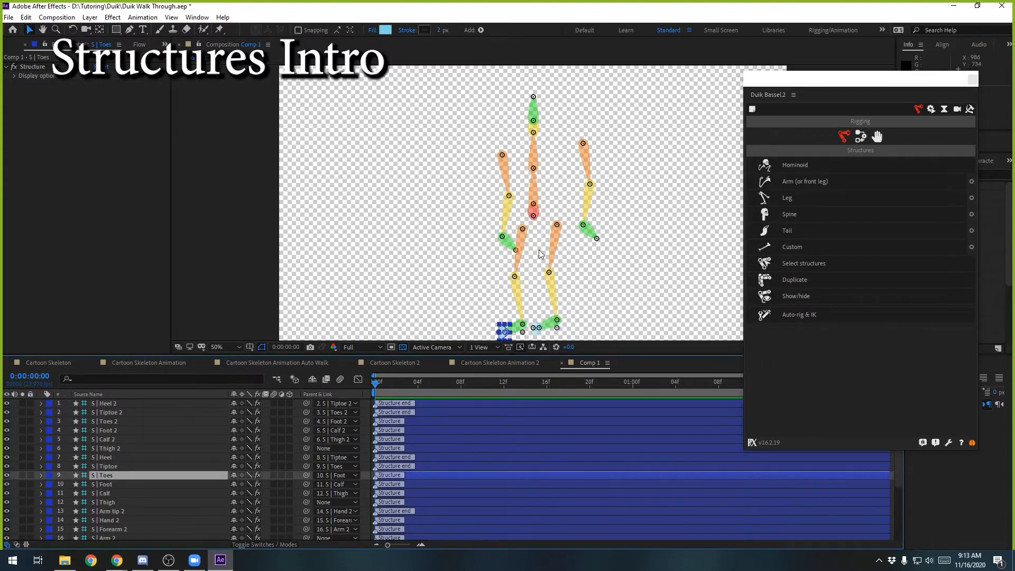
drag(523, 240, 527, 238)
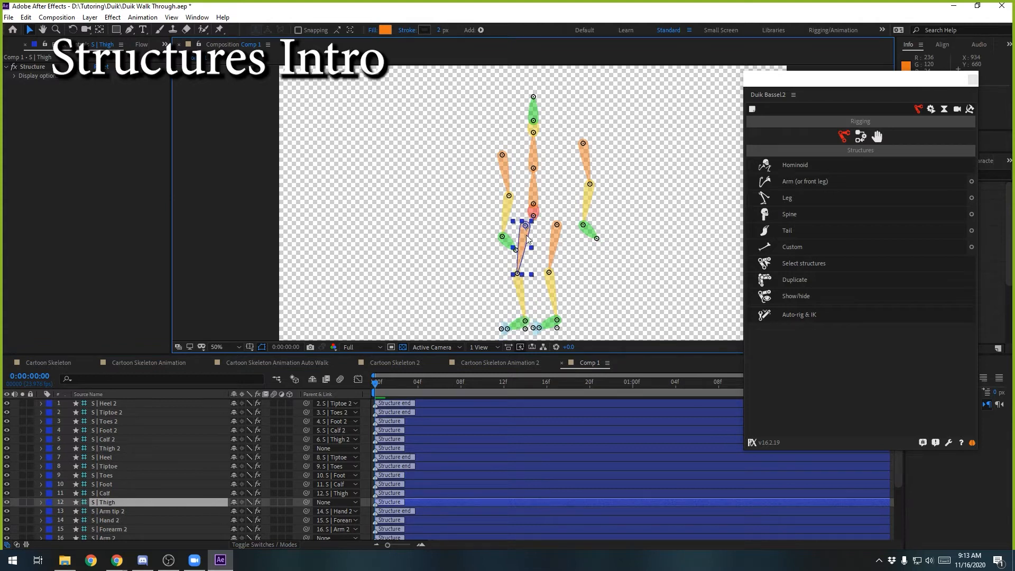
- Start importing Cartoon Skeleton.psd from the Tutoring\Duik folder into the project's Layouts folder
click(27, 46)
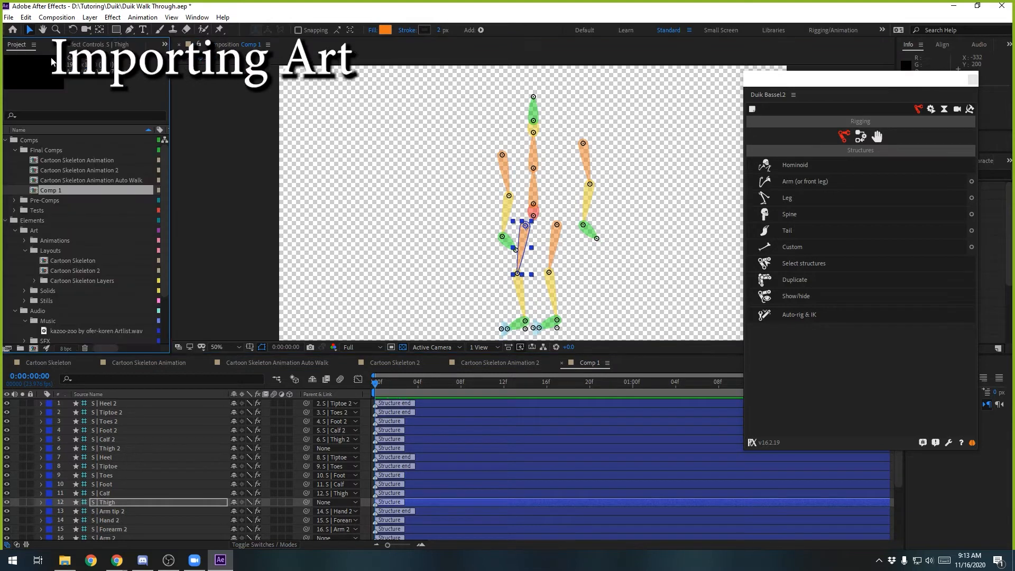
click(24, 250)
click(65, 251)
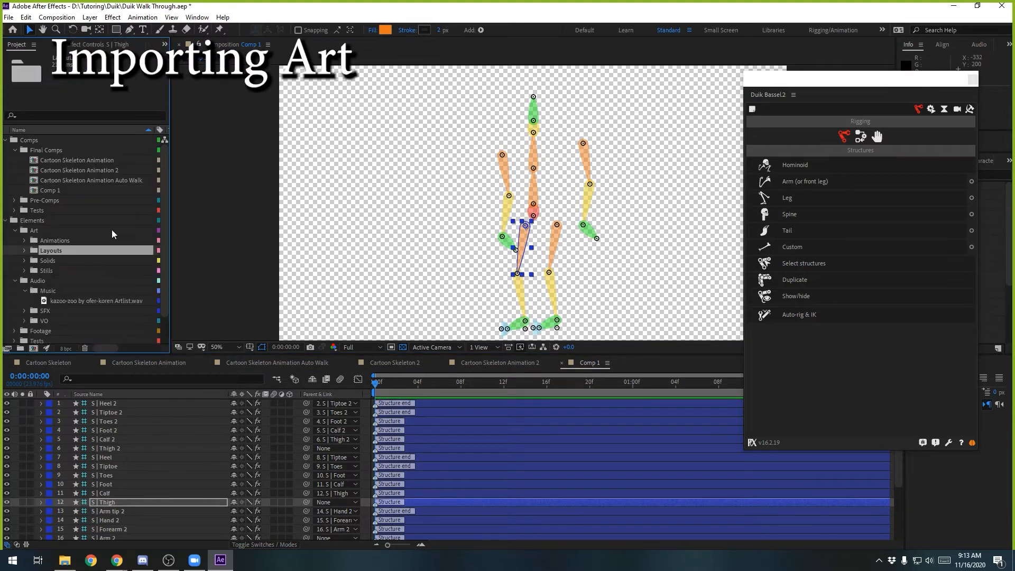
key(ctrl+i)
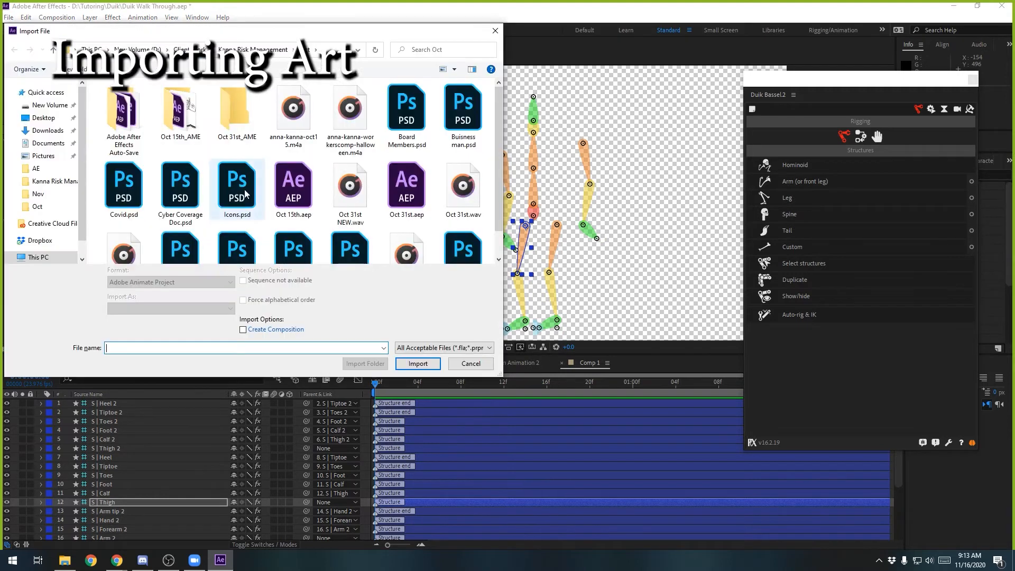
click(137, 50)
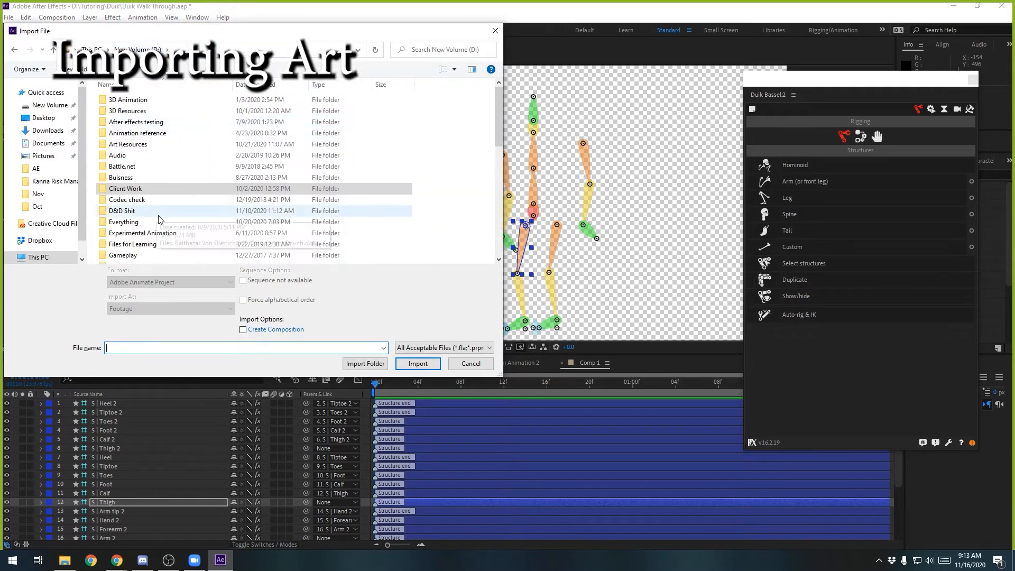
scroll(158, 221, down, 5)
double_click(143, 238)
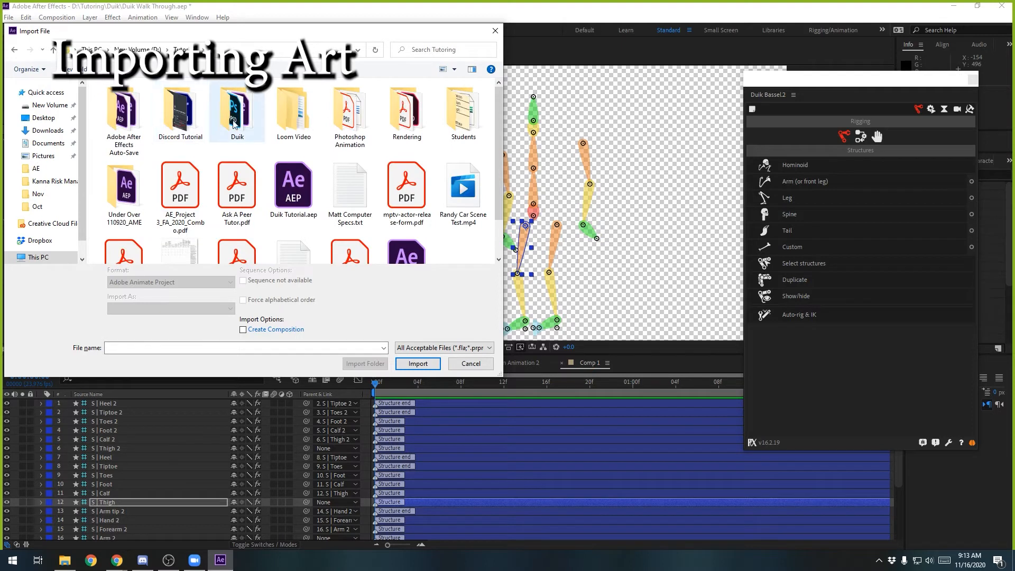
double_click(239, 126)
click(310, 119)
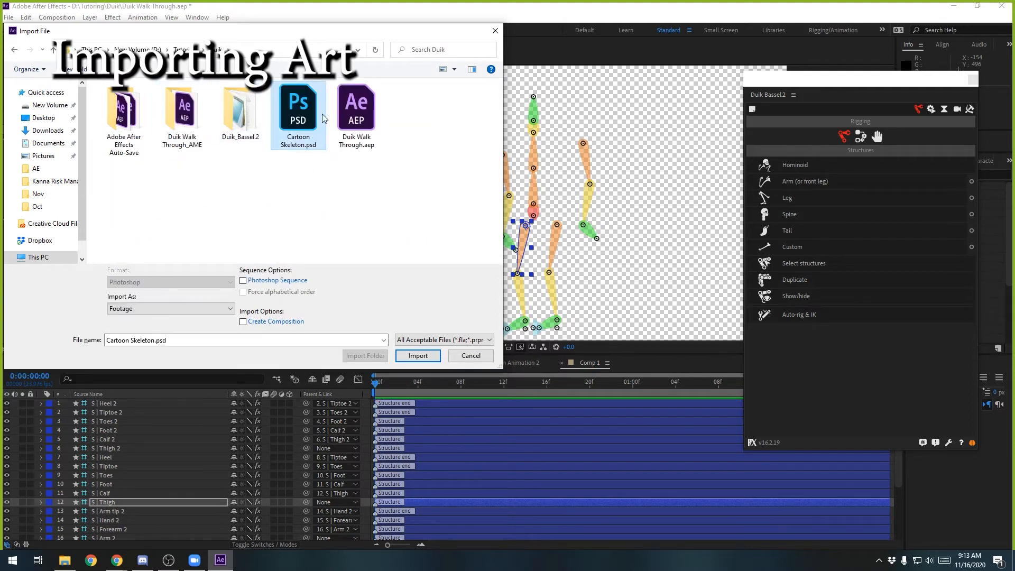
click(433, 359)
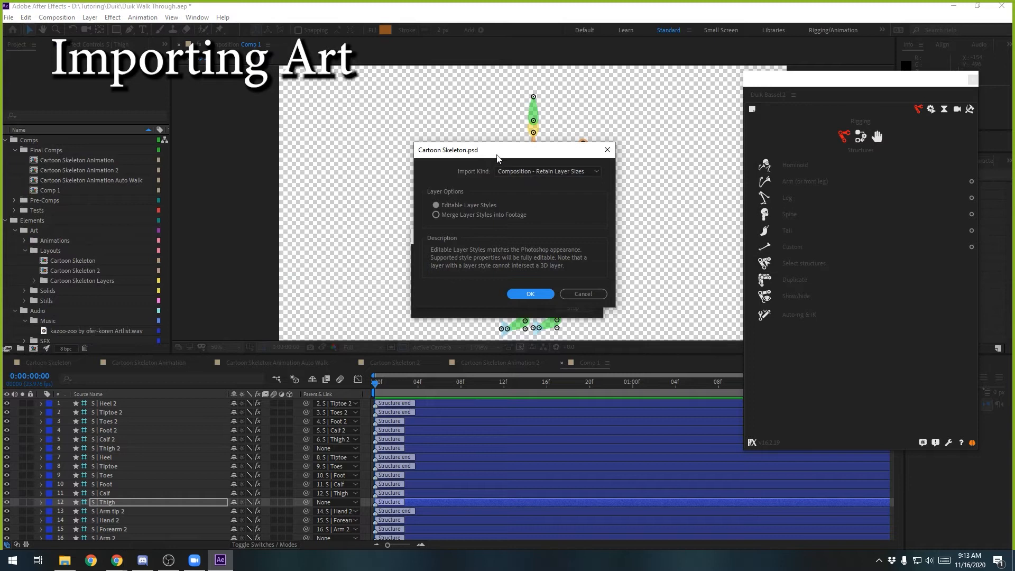
- Import the PSD as Composition - Retain Layer Sizes with editable layer styles
click(578, 161)
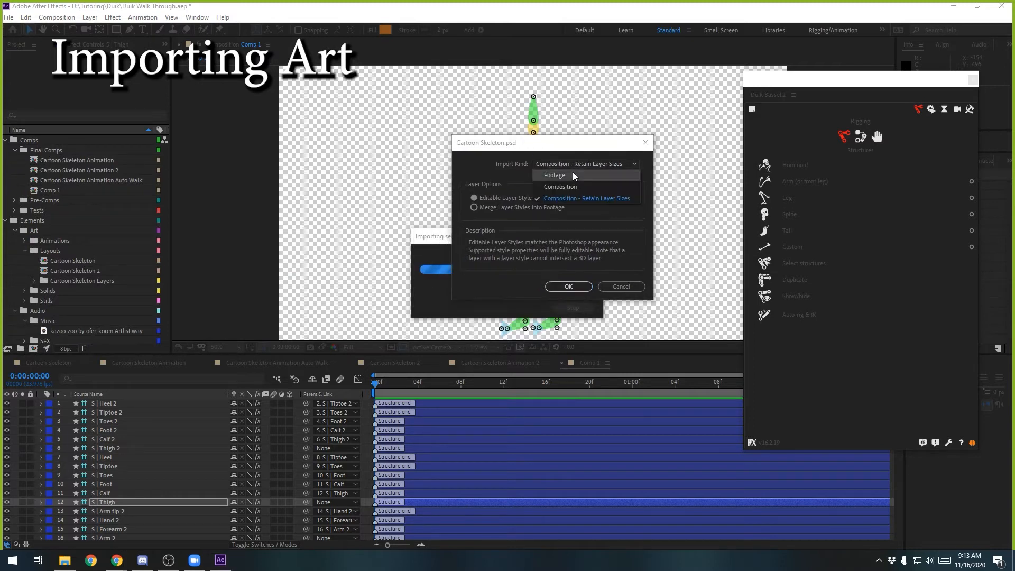
click(570, 174)
click(560, 163)
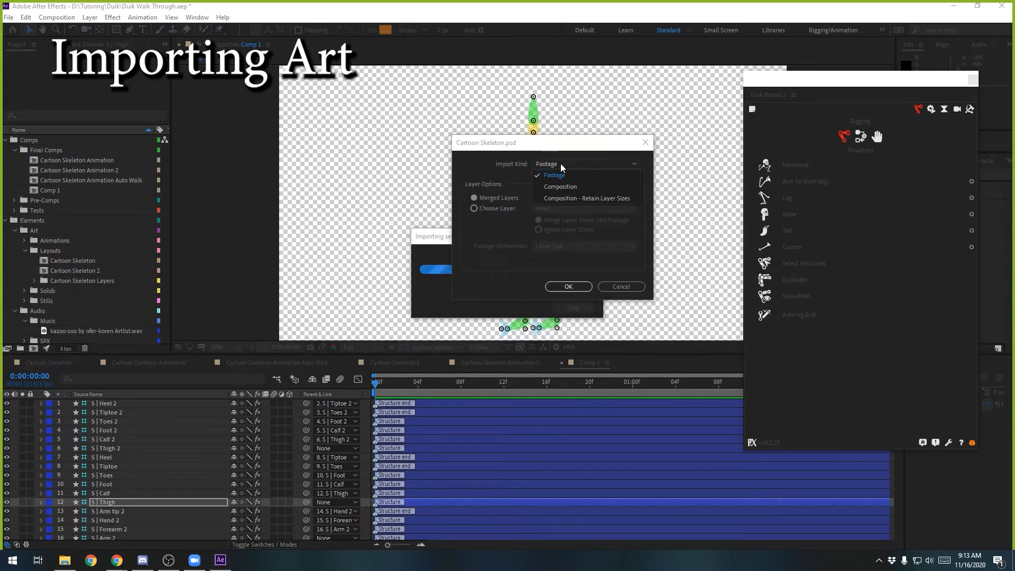
click(573, 198)
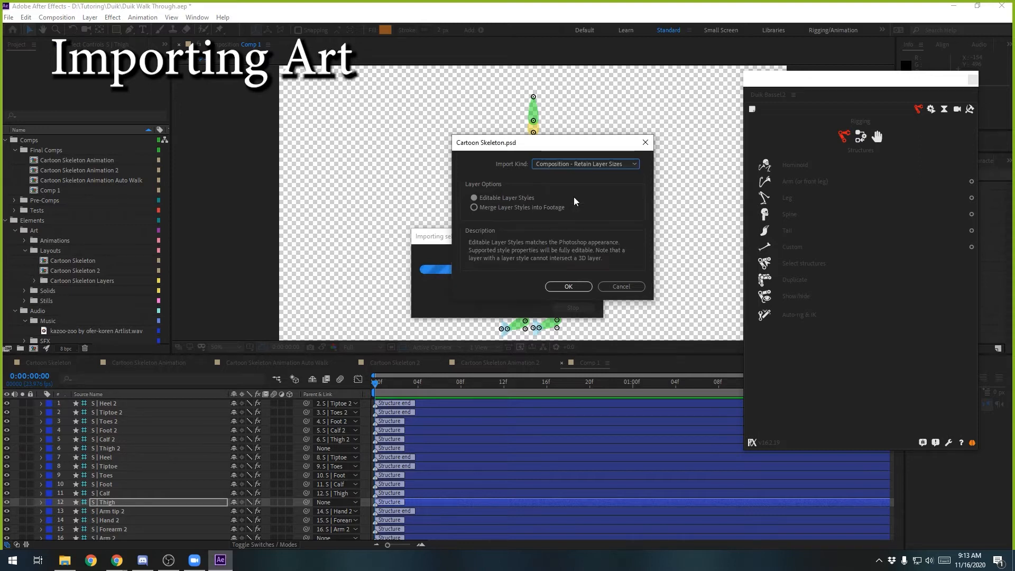
click(575, 287)
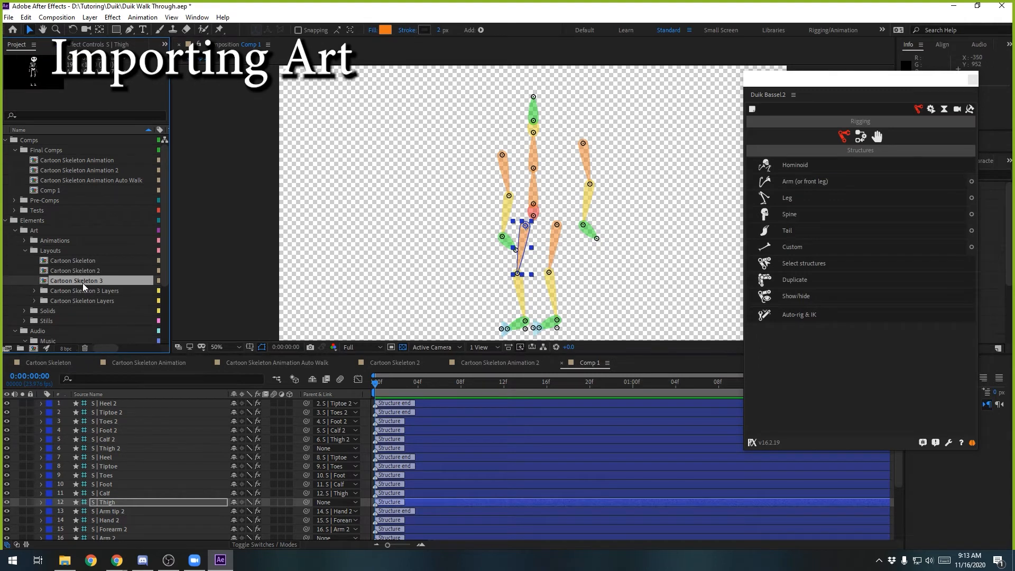
- Open the Cartoon Skeleton 3 composition and move the Duik panel off the viewer
double_click(82, 282)
drag(449, 391, 382, 391)
drag(832, 83, 1014, 95)
drag(406, 378, 449, 386)
- Examine how the skeleton's body parts are separated into layers, selecting each one from Head down to Ribs
click(103, 405)
scroll(163, 474, down, 1)
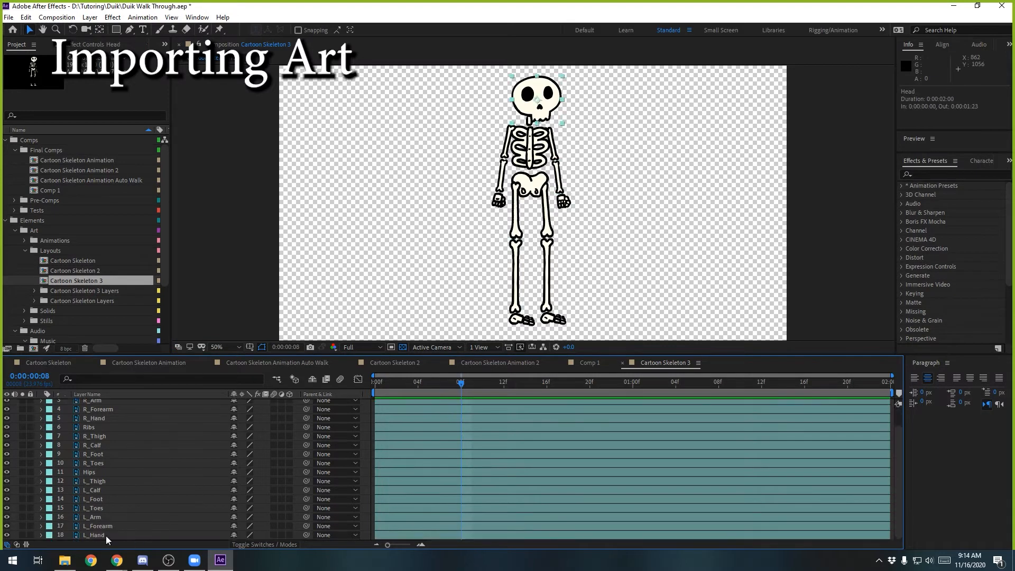
scroll(110, 535, up, 1)
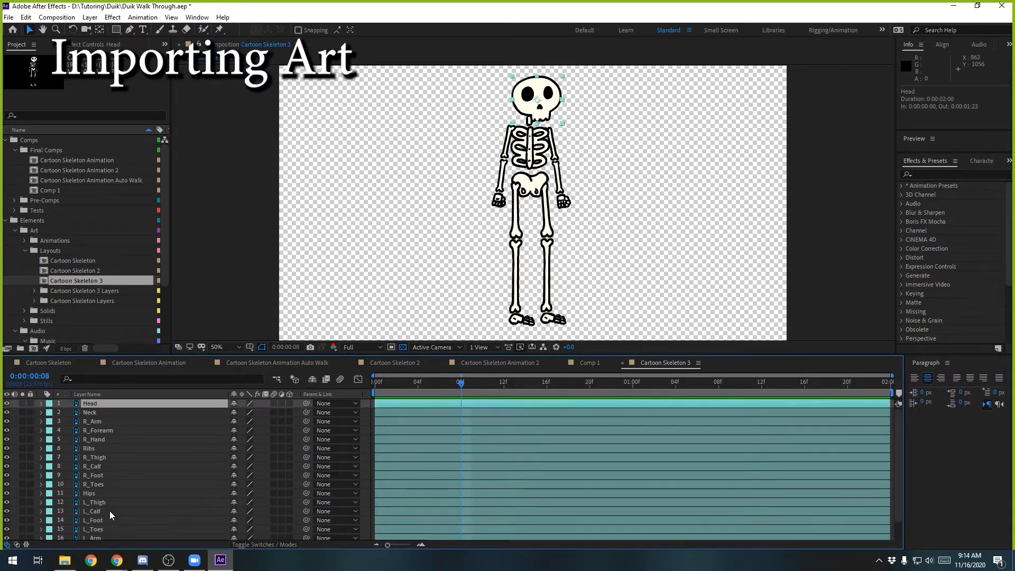
click(99, 413)
click(99, 421)
click(103, 429)
click(105, 439)
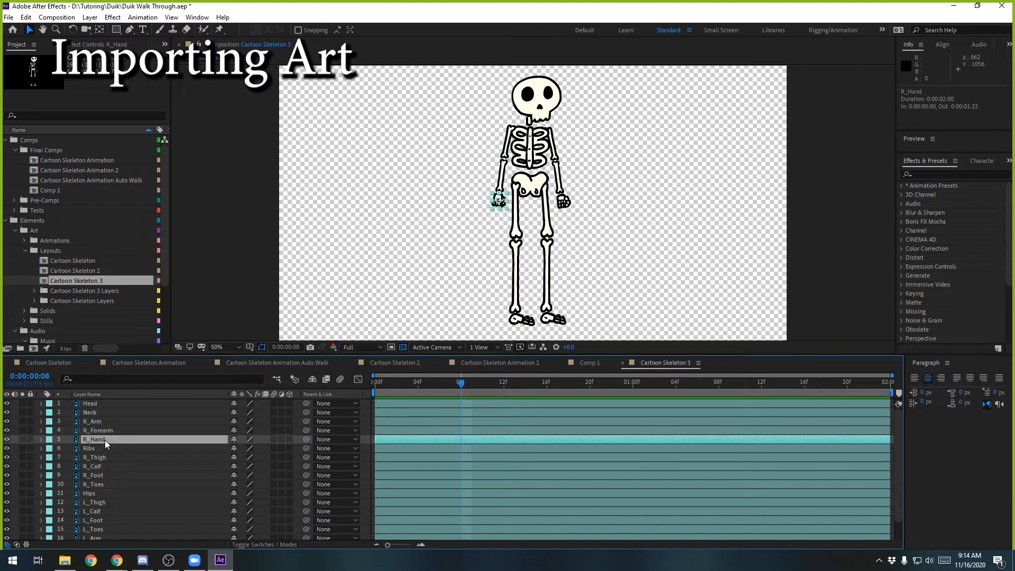
click(105, 450)
- Test-move the Ribs and R_Thigh layers to show they are separate pieces, undoing each move
mouse_move(538, 161)
mouse_down()
mouse_move(552, 160)
mouse_move(542, 181)
mouse_up()
key(ctrl+z)
key(ctrl+z)
drag(519, 230, 528, 202)
key(ctrl+z)
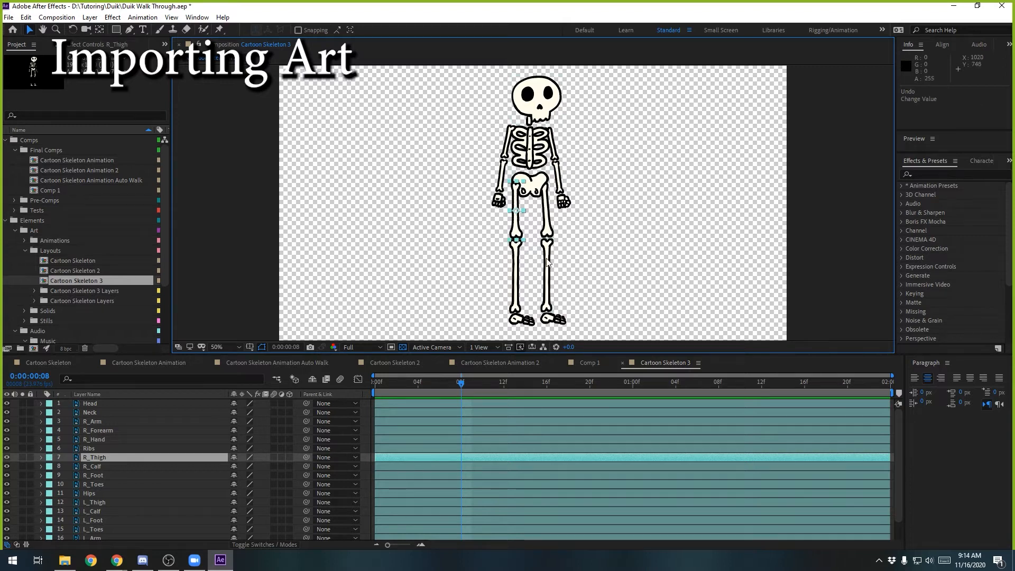
- Return to the first frame, add a Duik Hominoid structure to Cartoon Skeleton 3, and move the Duik panel off the viewer
drag(445, 385, 356, 385)
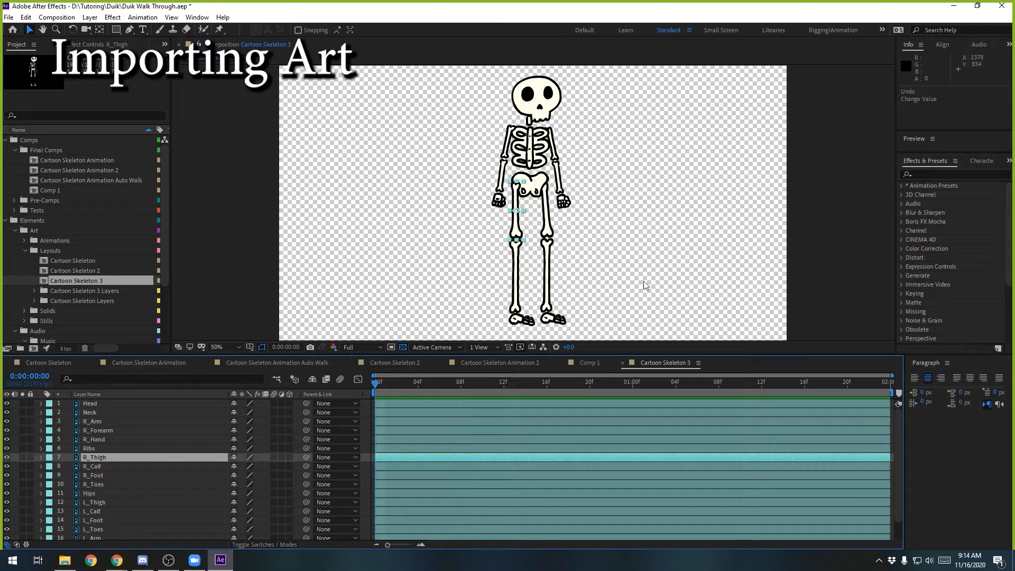
scroll(126, 507, down, 2)
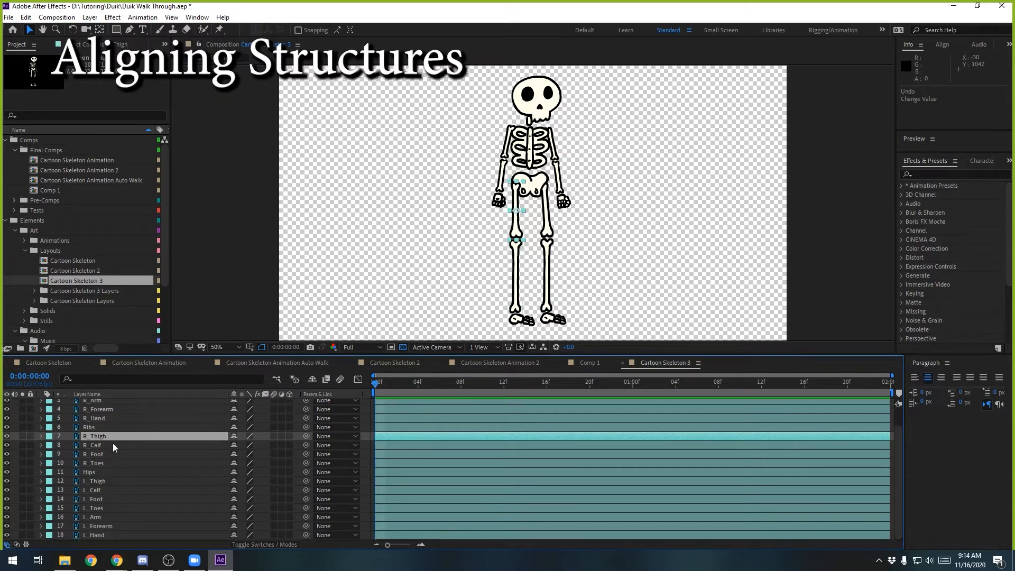
scroll(132, 480, up, 2)
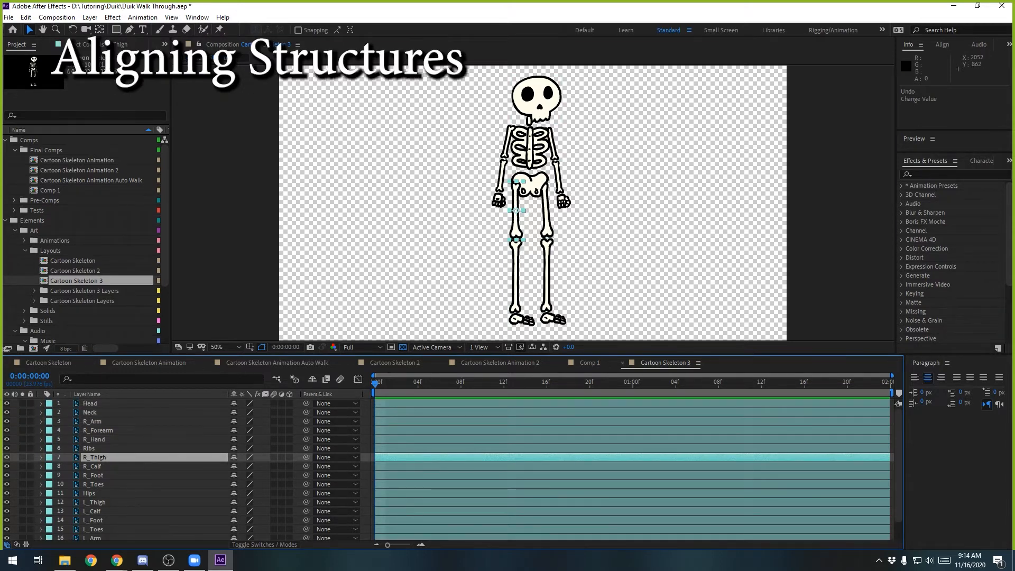
drag(1014, 79, 693, 64)
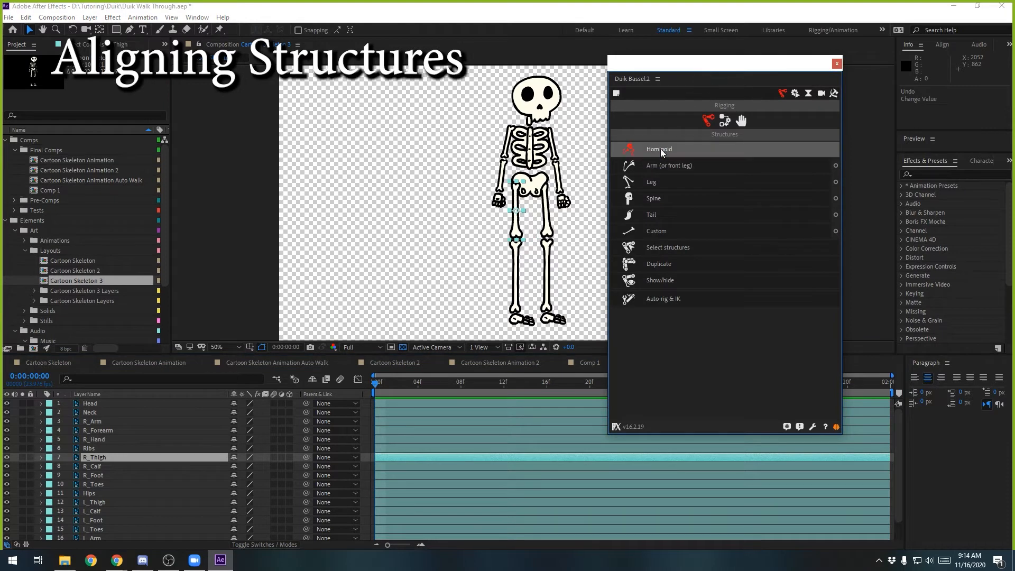
click(664, 150)
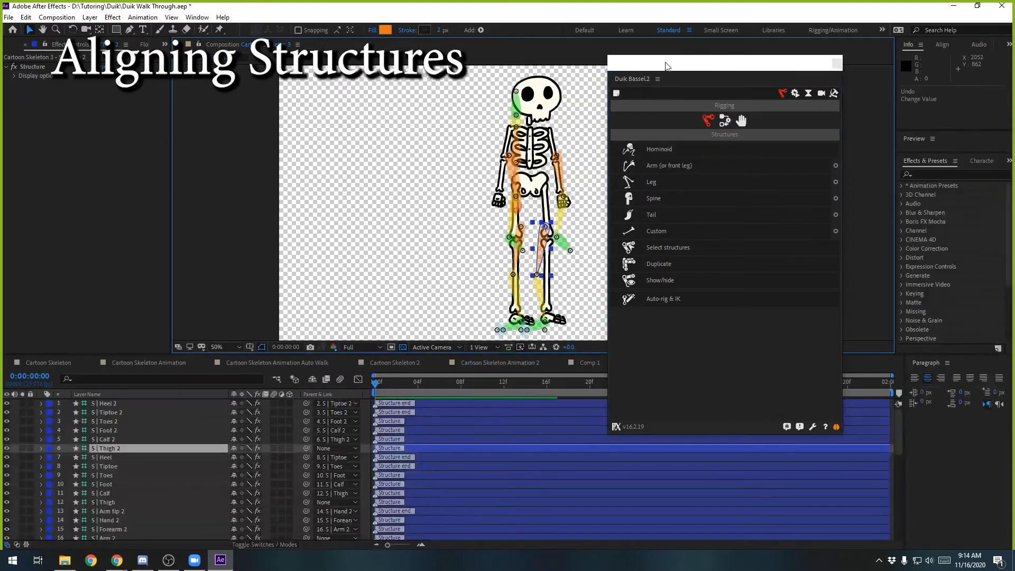
drag(665, 64, 1014, 87)
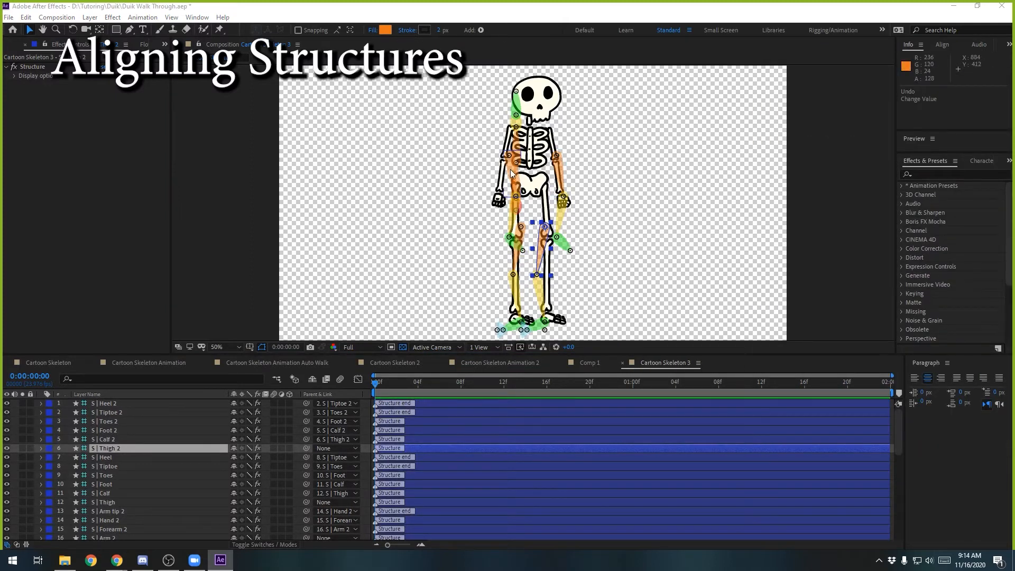
- Move the S | Arm, S | Thigh 2 and S | Hips bones away from the skeleton artwork, with a taller viewer
drag(504, 171, 483, 160)
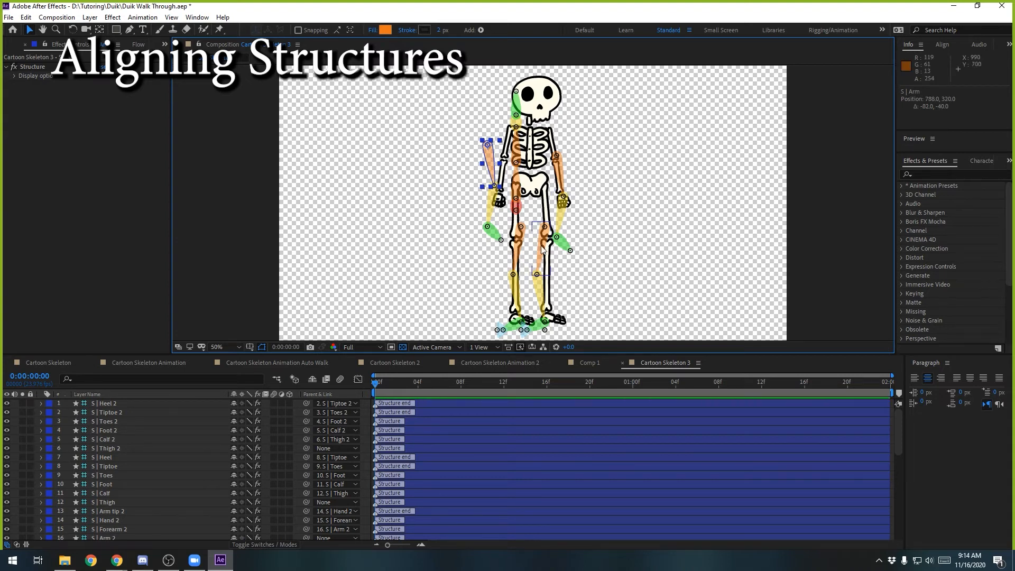
drag(543, 250, 607, 237)
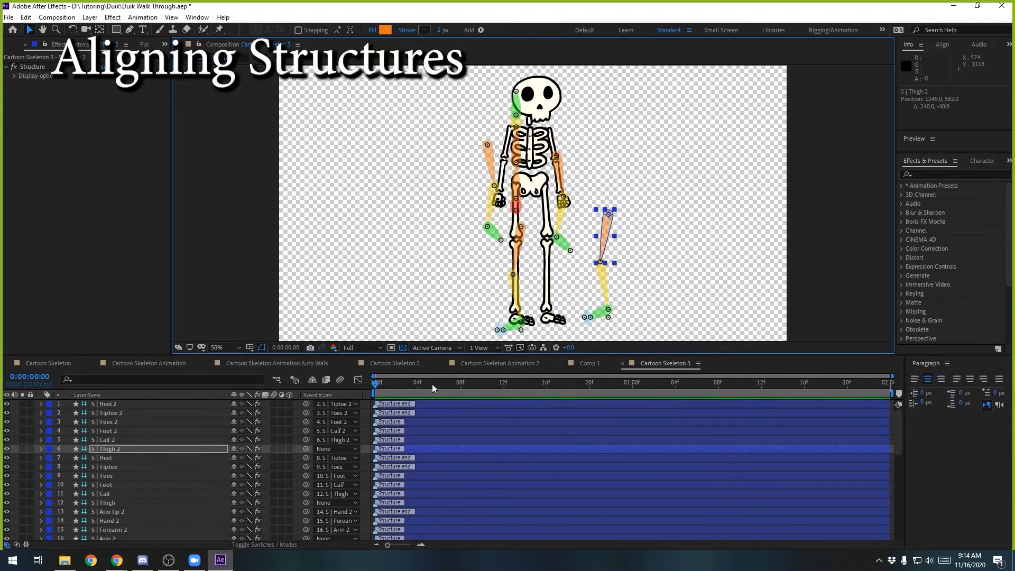
drag(431, 355, 433, 396)
scroll(542, 222, up, 1)
drag(519, 209, 815, 255)
- Place the S | Arm bone's joint on the shoulder of the skeleton's R_Arm, at about 879, 250
key(v)
key(h)
drag(608, 315, 642, 287)
drag(578, 286, 560, 360)
key(v)
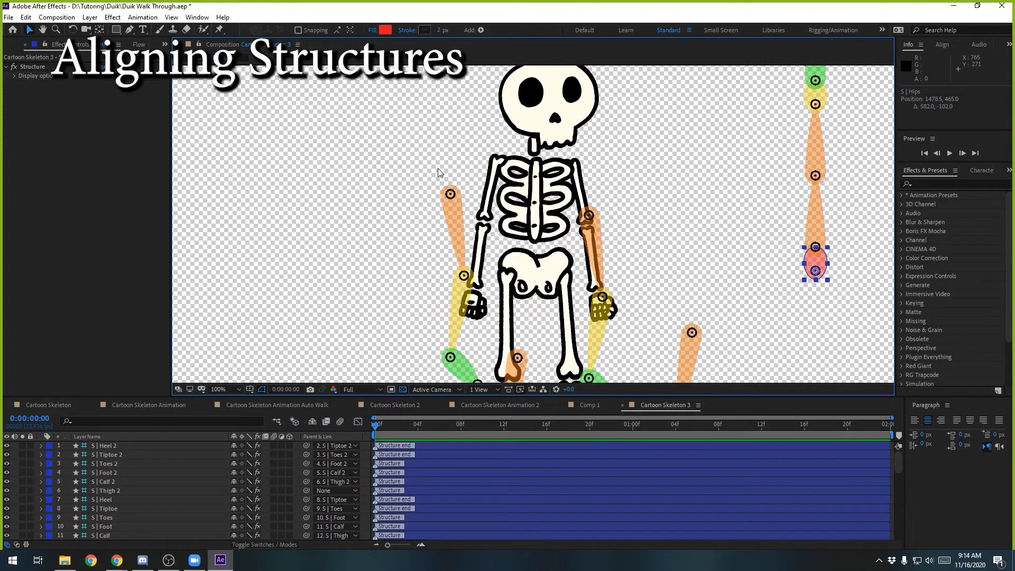
drag(457, 202, 418, 150)
click(404, 180)
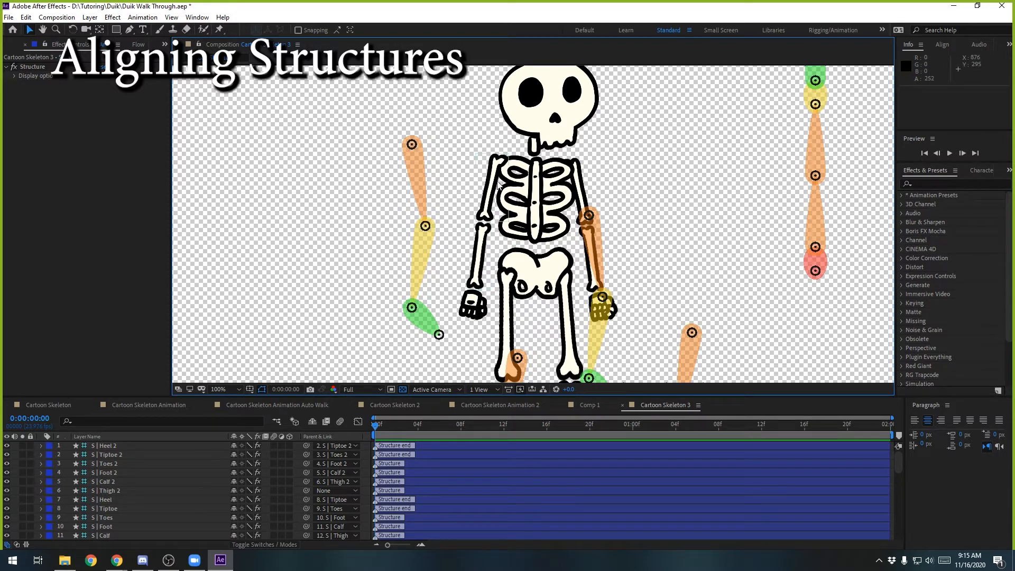
drag(413, 157, 500, 171)
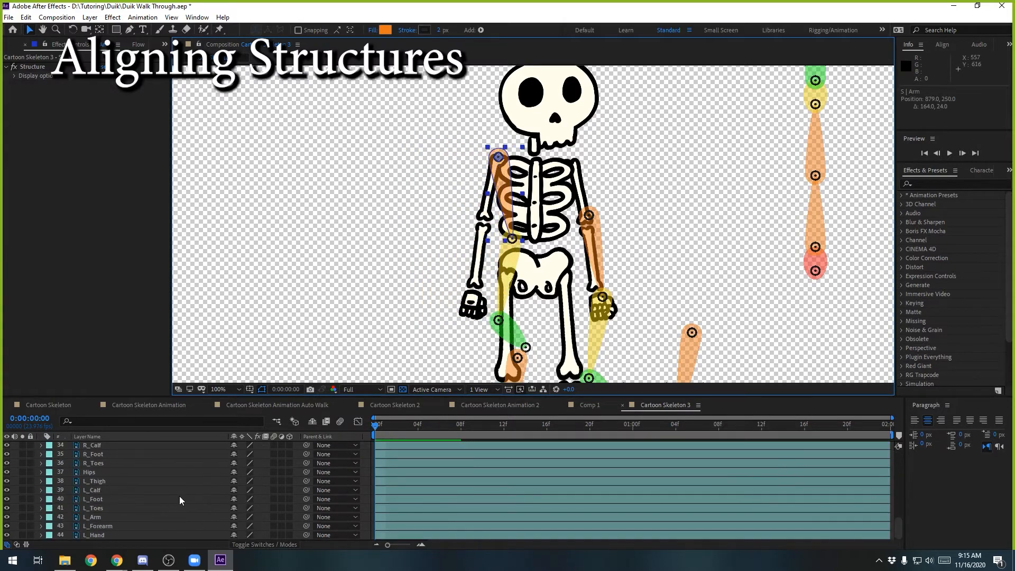
scroll(160, 492, down, 5)
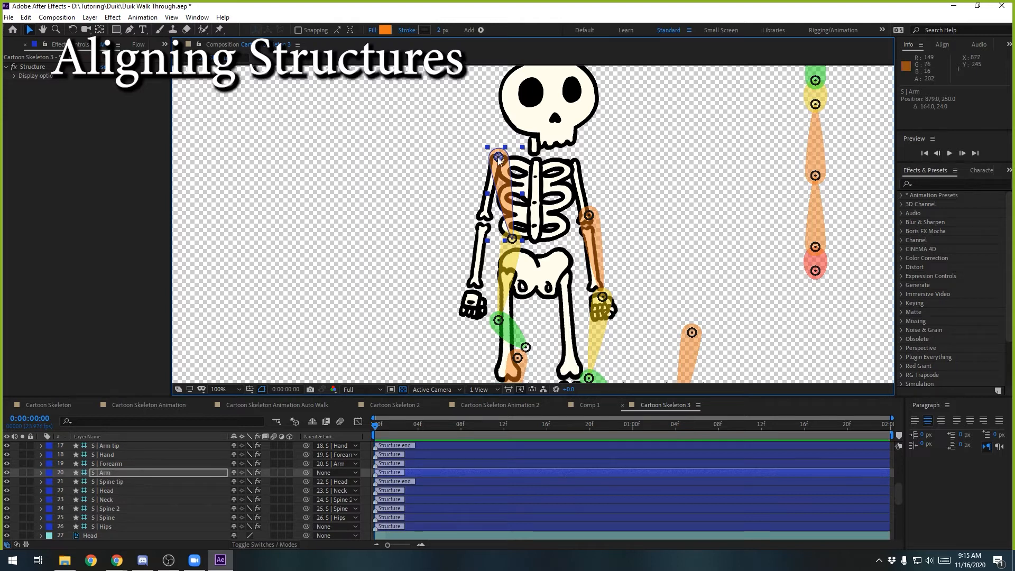
- Move the S | Forearm joint onto the elbow of the skeleton's right arm and check the alignment up close
click(516, 254)
drag(517, 254, 488, 236)
click(438, 236)
scroll(490, 222, up, 1)
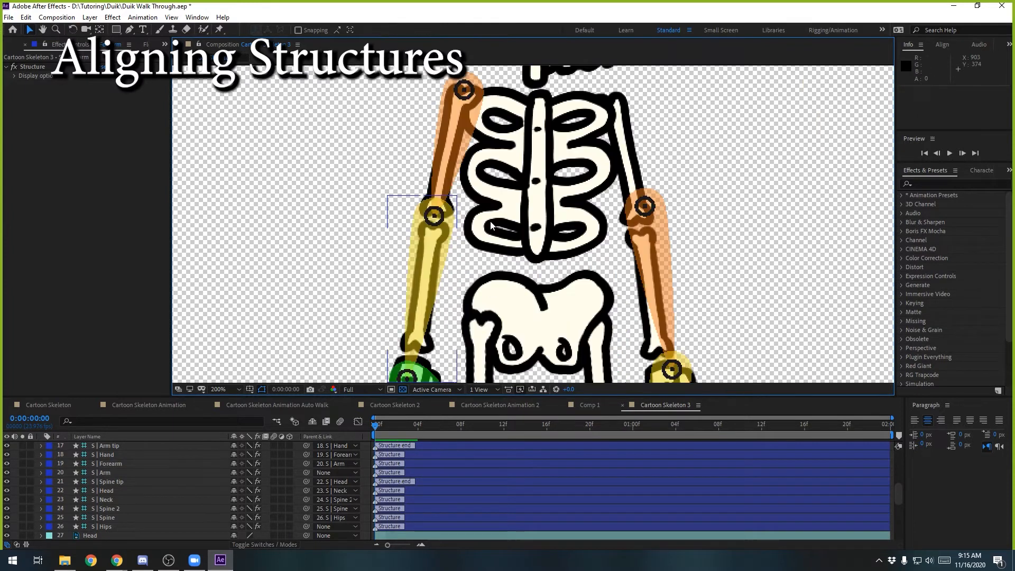
scroll(437, 216, down, 1)
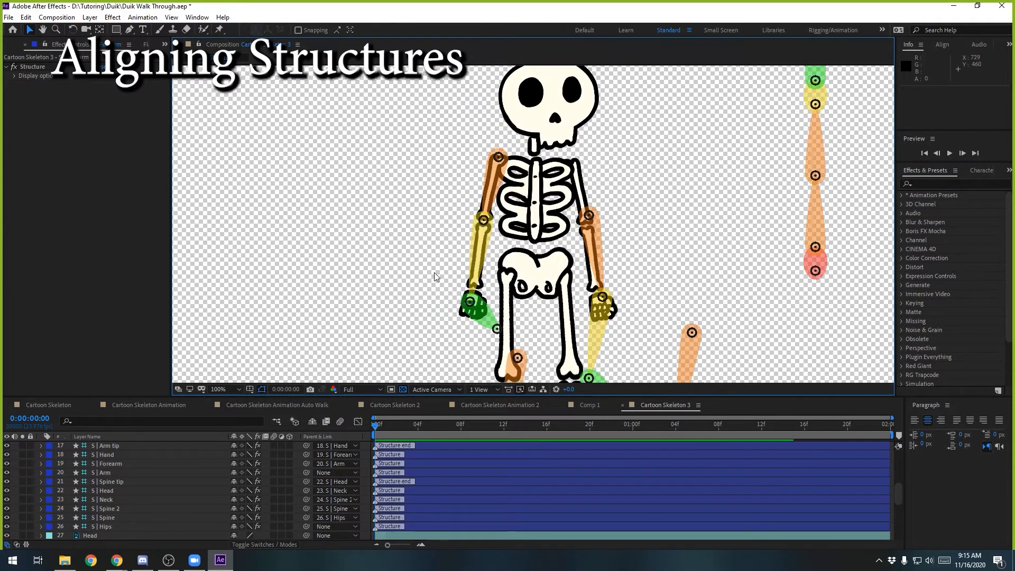
- Position the S | Hand joint on the right arm's wrist and the S | Arm tip at the end of the fingers
mouse_move(473, 303)
mouse_down()
mouse_move(477, 287)
mouse_move(501, 316)
mouse_move(468, 319)
mouse_up()
click(435, 294)
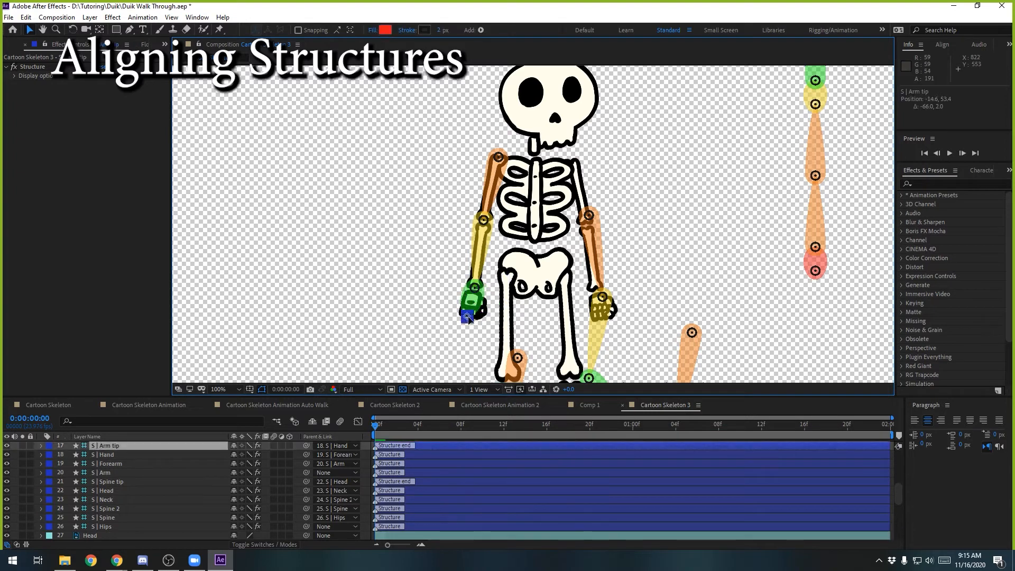
click(456, 278)
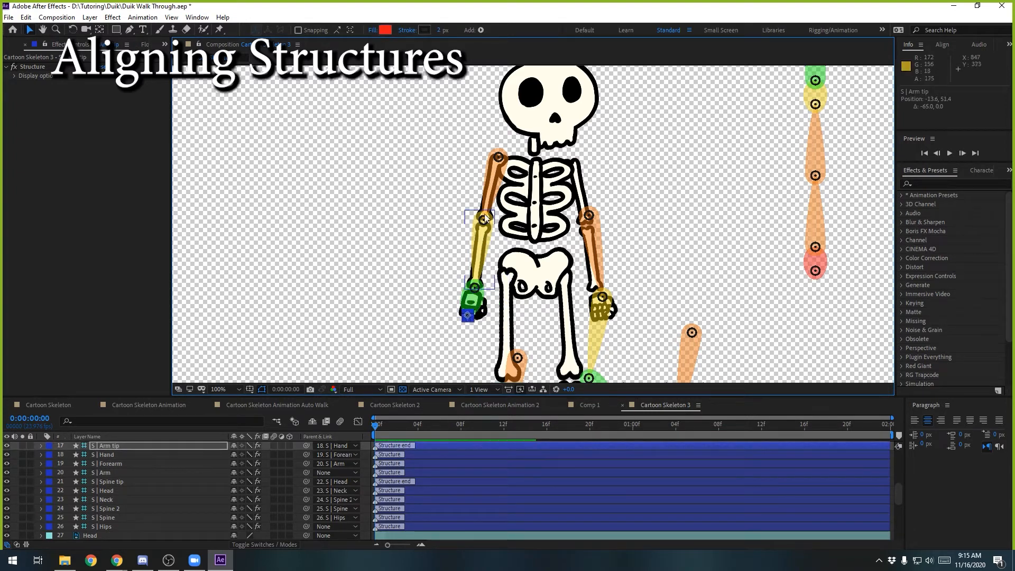
- Align the S | Arm 2, Forearm 2, Hand 2 and Arm tip 2 joints with the left arm's shoulder, elbow, wrist and fingertips
click(597, 225)
drag(597, 224, 580, 168)
drag(583, 270, 581, 255)
drag(566, 315, 606, 320)
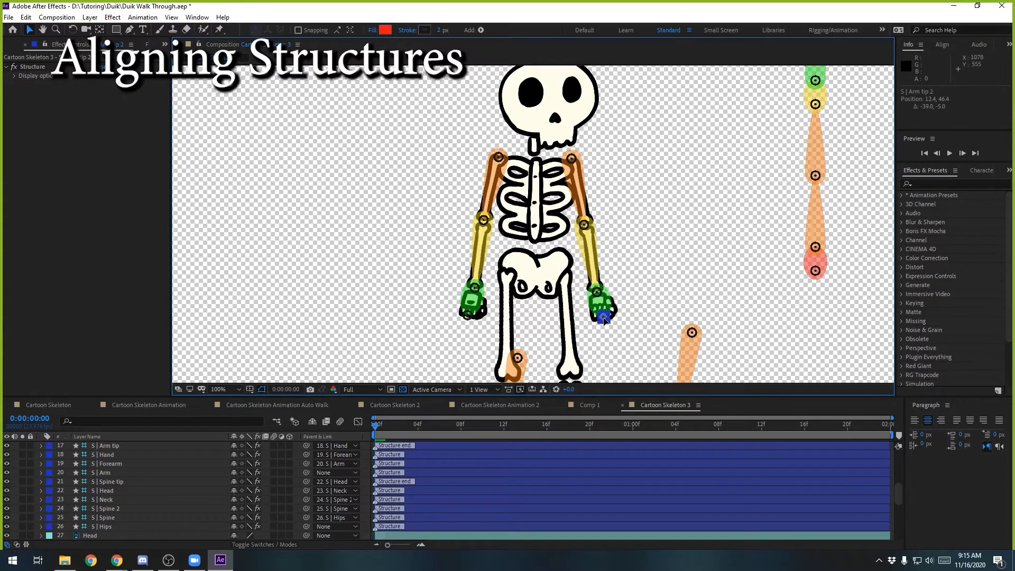
- Place the S | Hips bone on the pelvis and the S | Spine joint at the base of the ribs
drag(820, 265, 537, 228)
click(684, 171)
drag(684, 171, 698, 238)
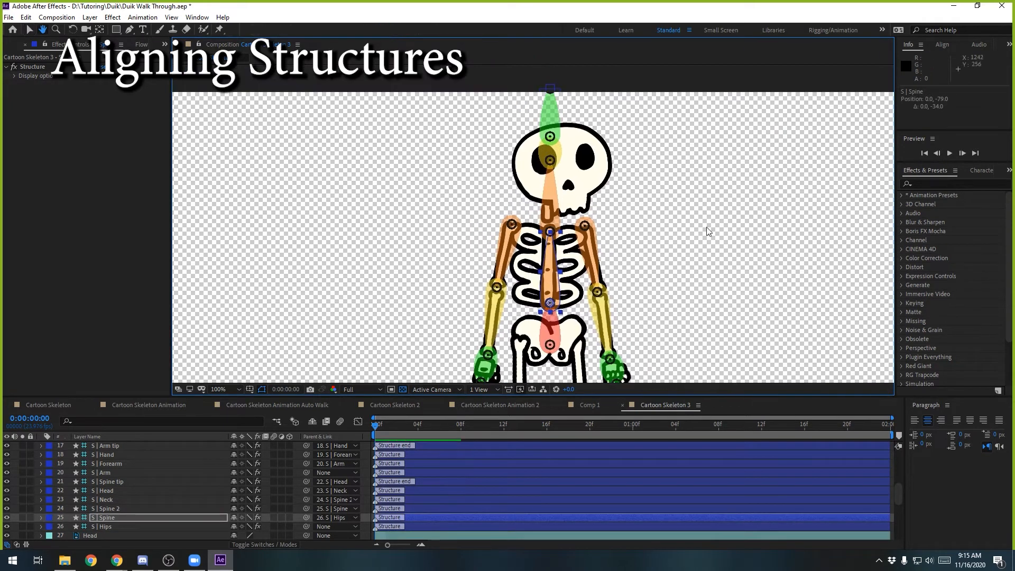
click(554, 222)
drag(689, 303, 693, 261)
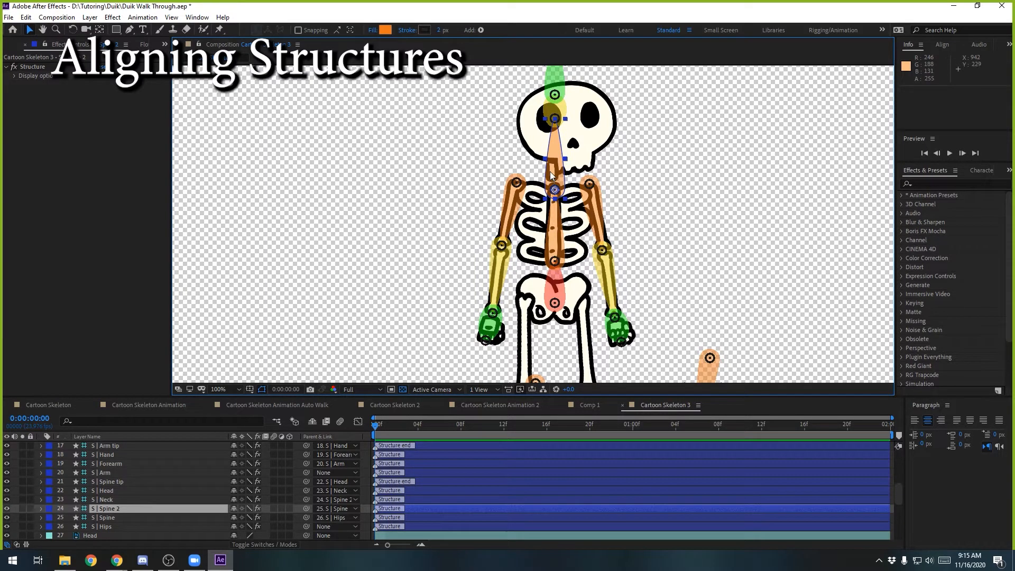
- Position the S | Spine 2, Neck and Head joints along the ribs and neck, and the Spine tip at the top of the skull
drag(554, 171, 552, 205)
click(667, 168)
click(550, 150)
mouse_move(549, 148)
mouse_down()
mouse_move(549, 175)
mouse_move(557, 146)
mouse_up()
click(728, 159)
click(663, 122)
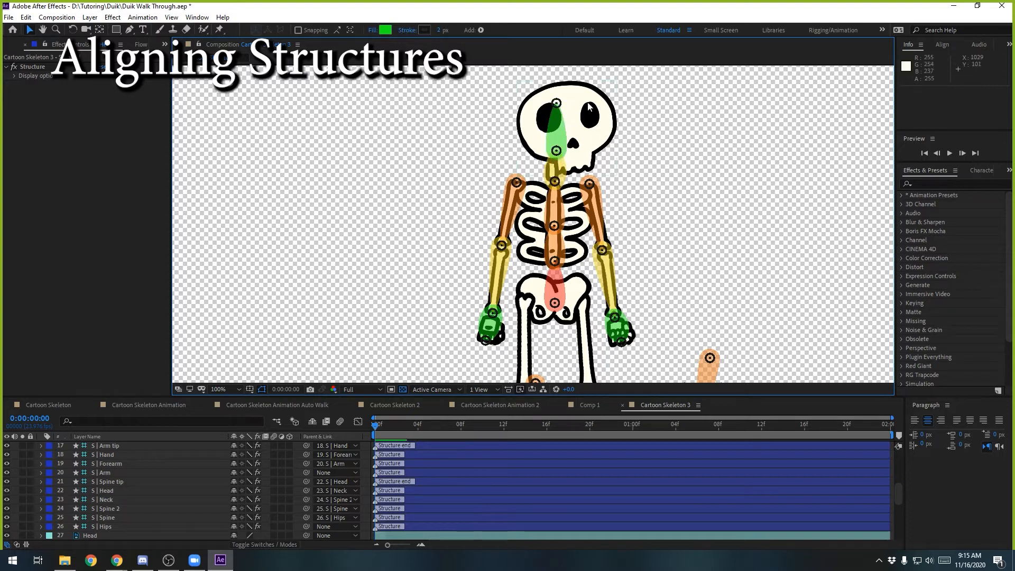
drag(556, 102, 563, 86)
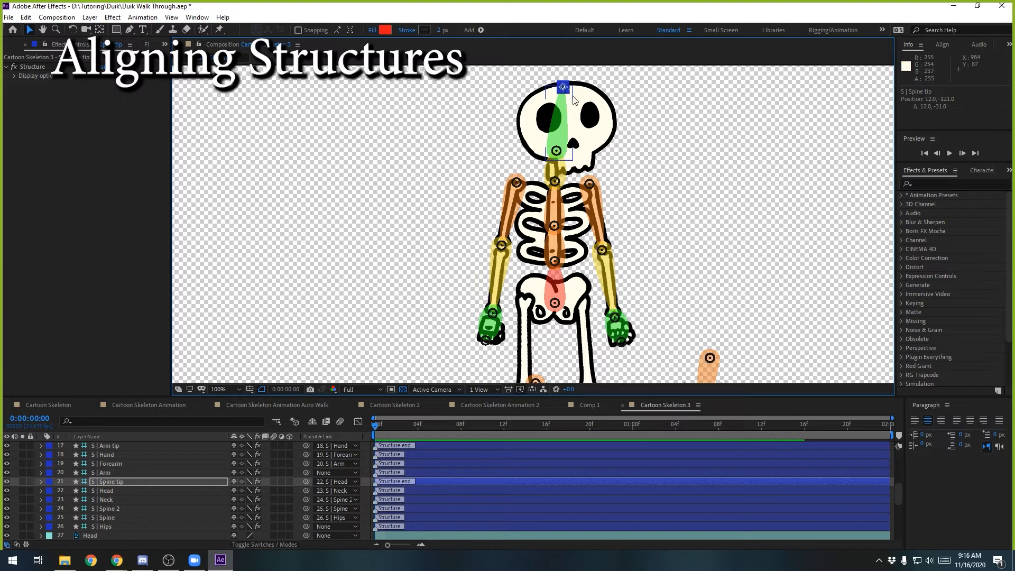
- Align the S | Thigh, Calf, Foot, Toes, Tiptoe and Heel joints with the skeleton's right leg and foot
drag(646, 264, 659, 95)
click(541, 238)
drag(541, 238, 530, 163)
drag(471, 228, 470, 186)
drag(532, 194, 549, 208)
drag(478, 256, 476, 218)
drag(553, 250, 533, 331)
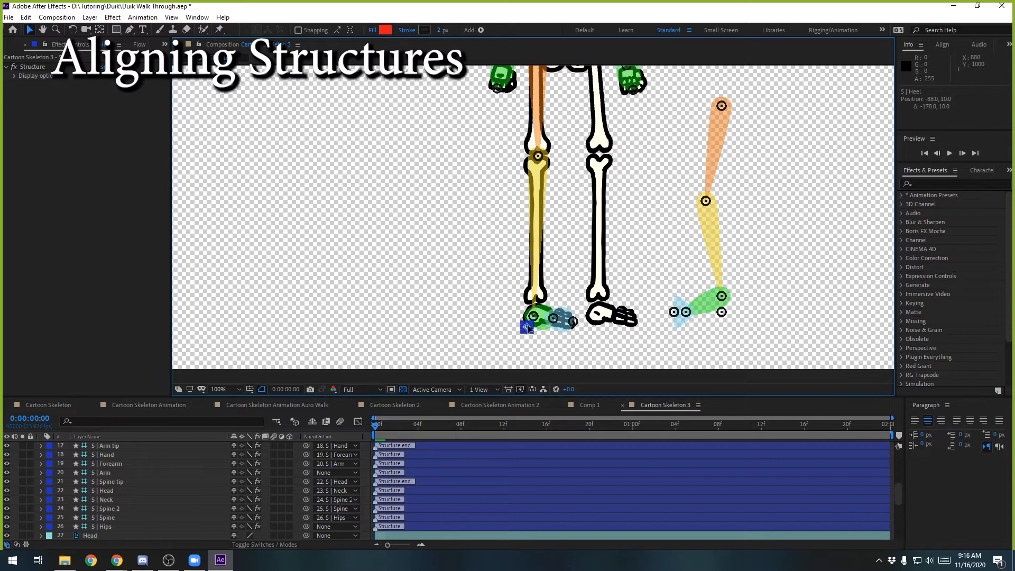
- Place the S | Thigh 2 joint on the left hip and the S | Calf 2 joint on the left knee
drag(718, 137, 649, 131)
drag(690, 176, 721, 239)
drag(684, 202, 620, 146)
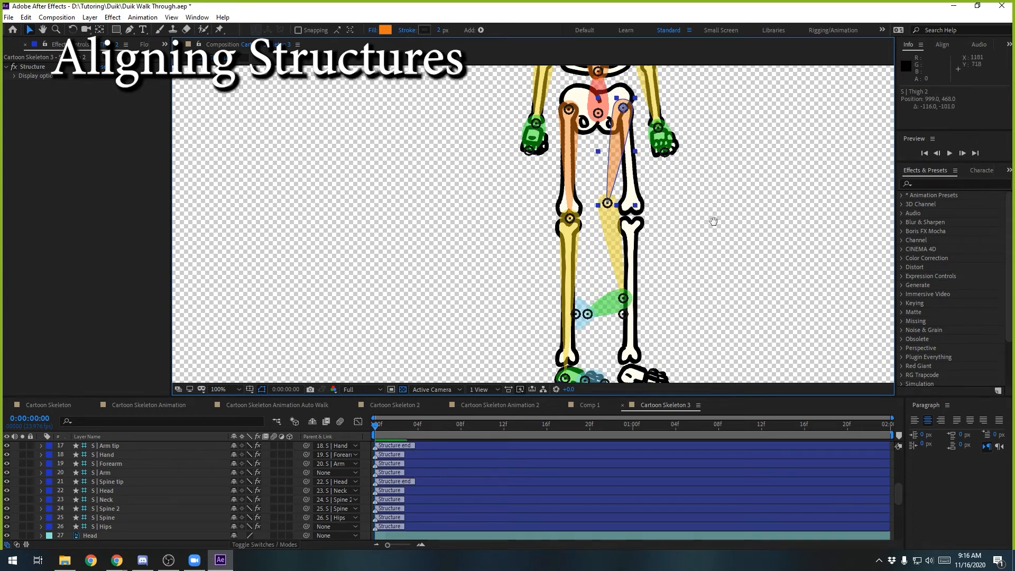
drag(721, 238, 703, 184)
drag(592, 162, 614, 173)
click(693, 209)
- Fit the S | Foot 2, Toes 2, Tiptoe 2 and Heel 2 joints to the left foot and view the whole skeleton at 50%
drag(637, 260, 604, 331)
click(575, 341)
click(709, 274)
click(688, 264)
scroll(699, 194, down, 1)
drag(631, 175, 614, 267)
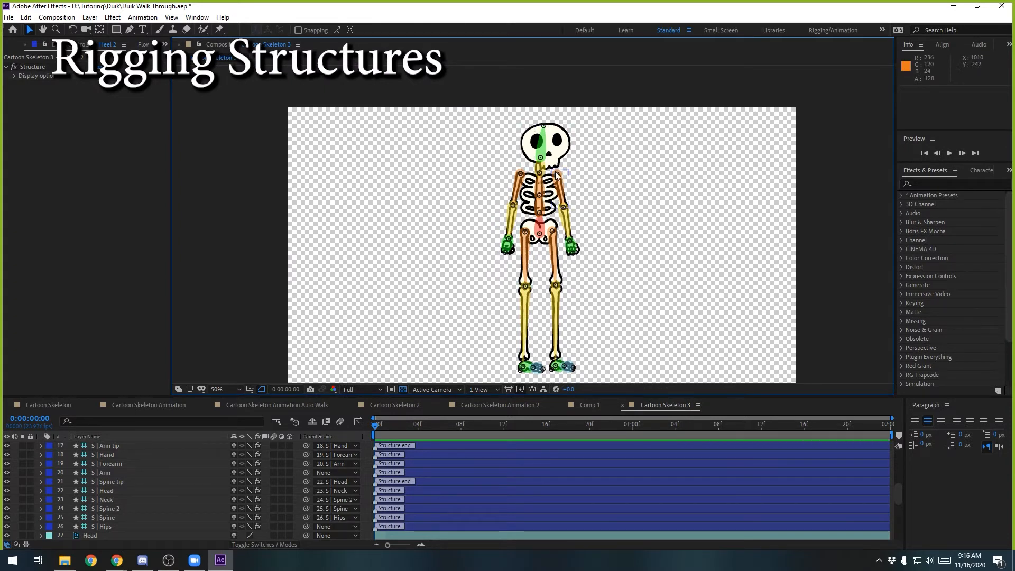
- Try moving the S | Arm bone away from the right arm artwork and undo the move
drag(518, 189, 512, 187)
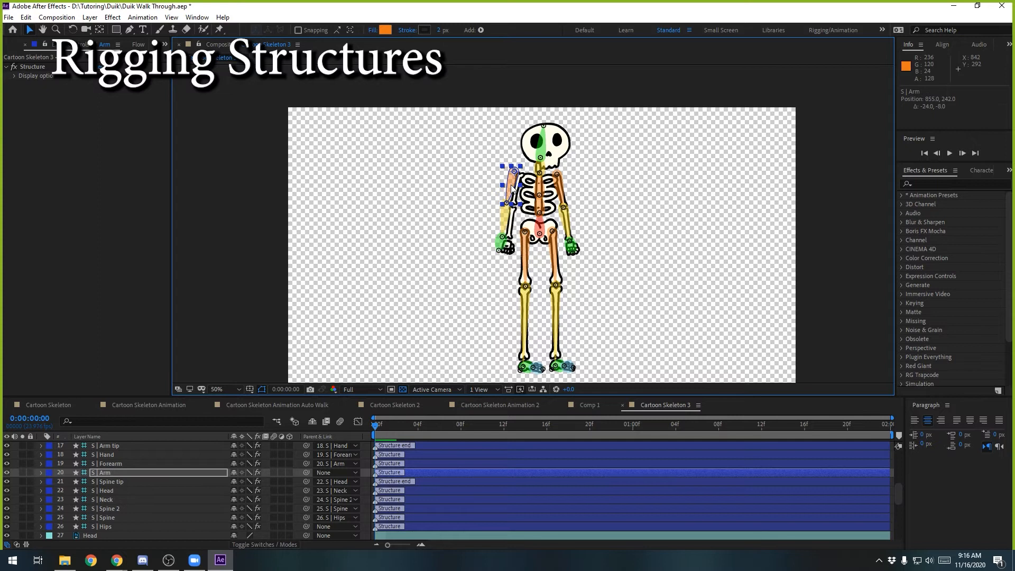
key(ctrl+z)
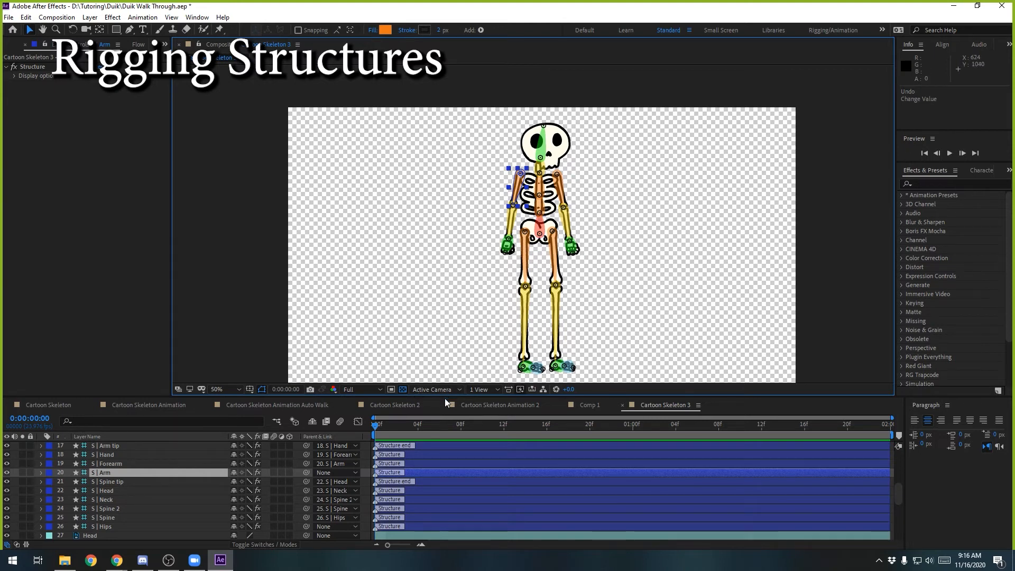
- Enlarge the timeline and parent the Hips artwork layer to the S | Hips structure
drag(445, 394, 455, 248)
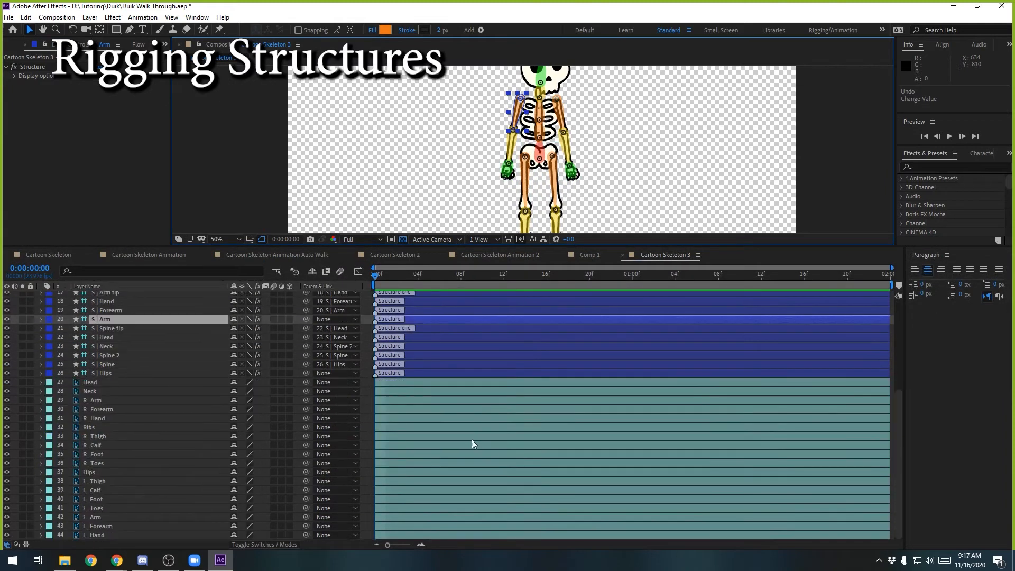
scroll(113, 535, up, 5)
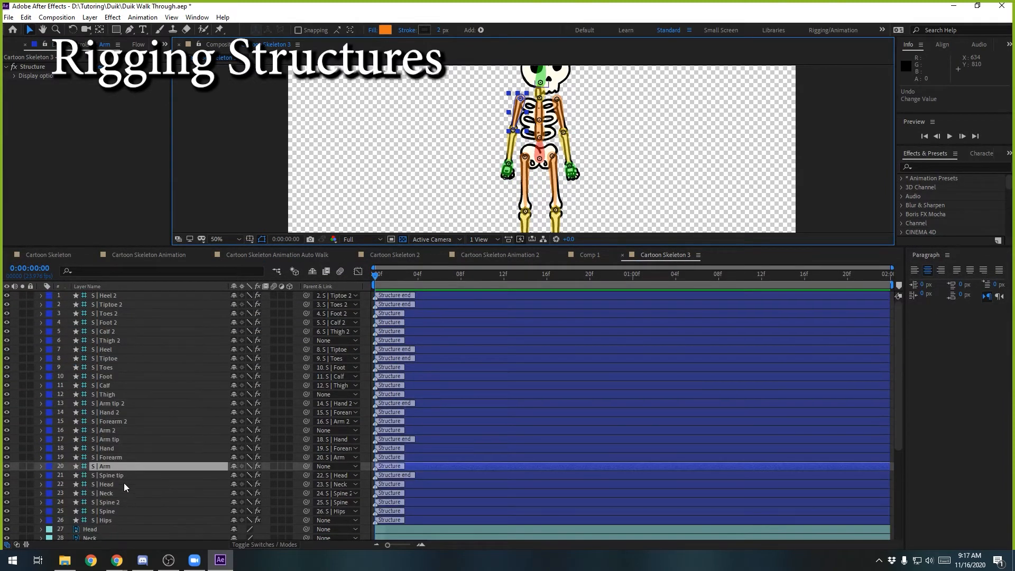
click(120, 297)
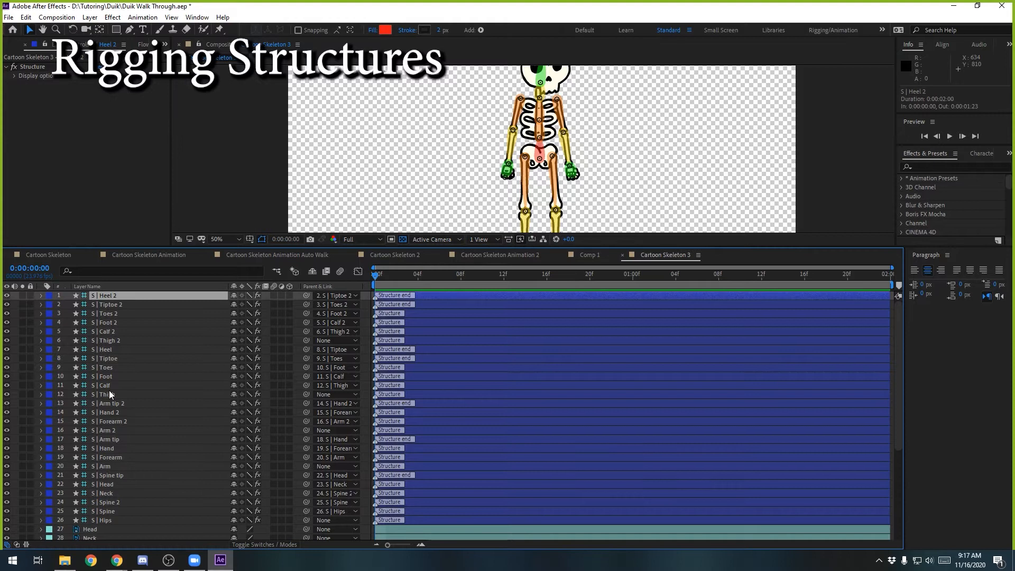
scroll(136, 458, down, 3)
click(119, 448)
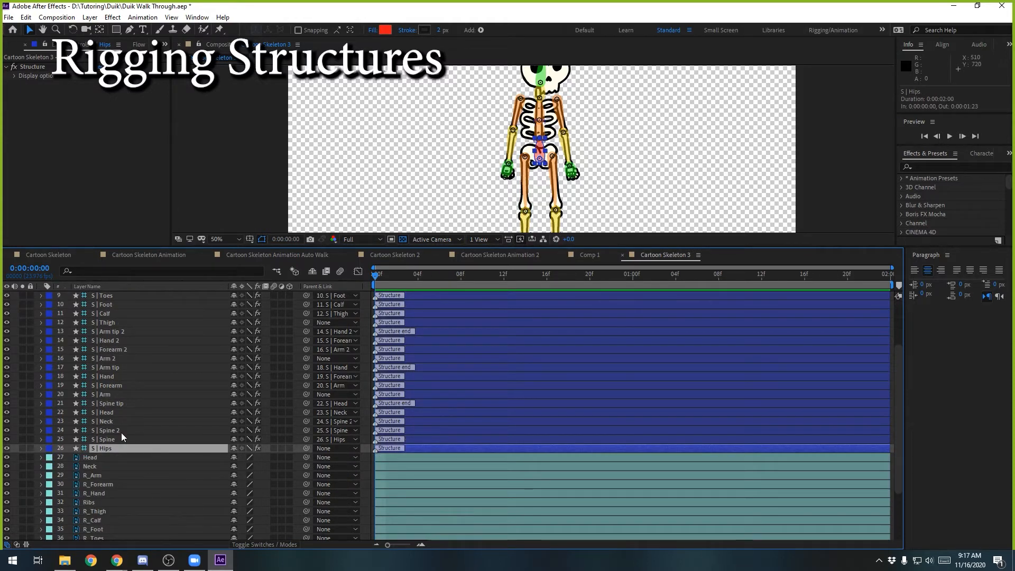
scroll(127, 476, down, 3)
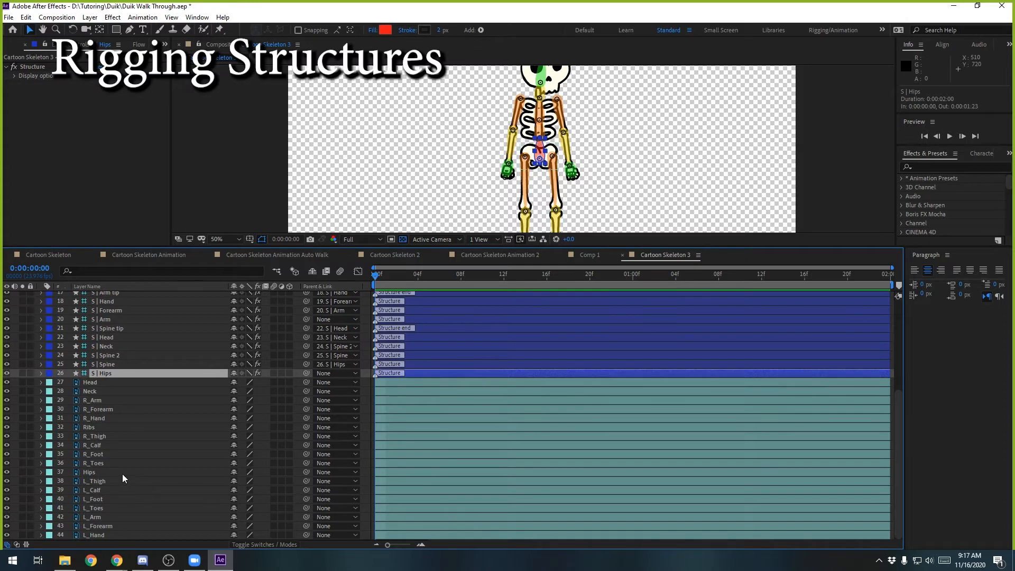
click(103, 471)
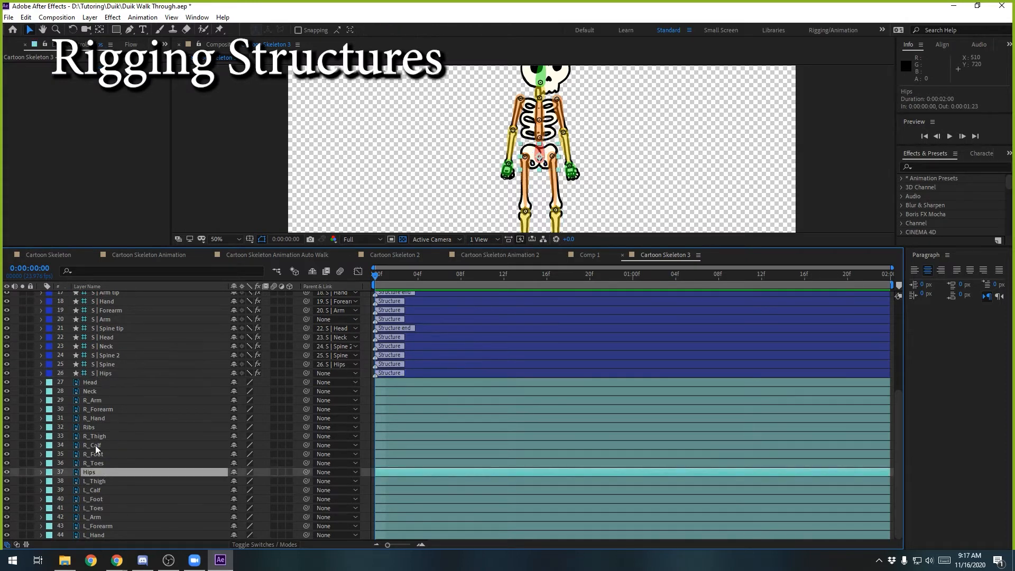
drag(306, 472, 132, 373)
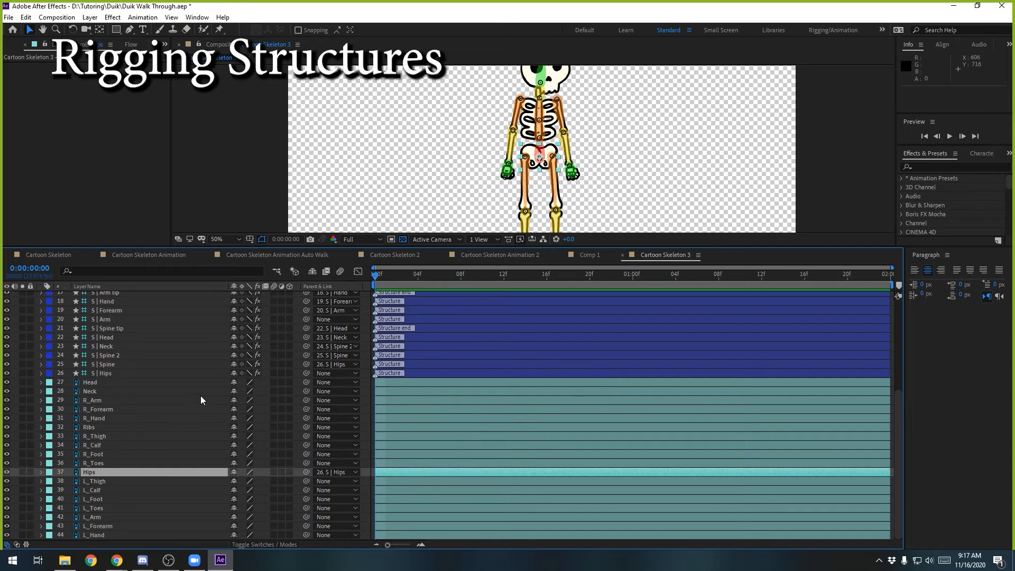
- Parent the Ribs layer to S | Spine, the Neck layer to S | Neck and the Head layer to S | Head
click(101, 391)
click(103, 427)
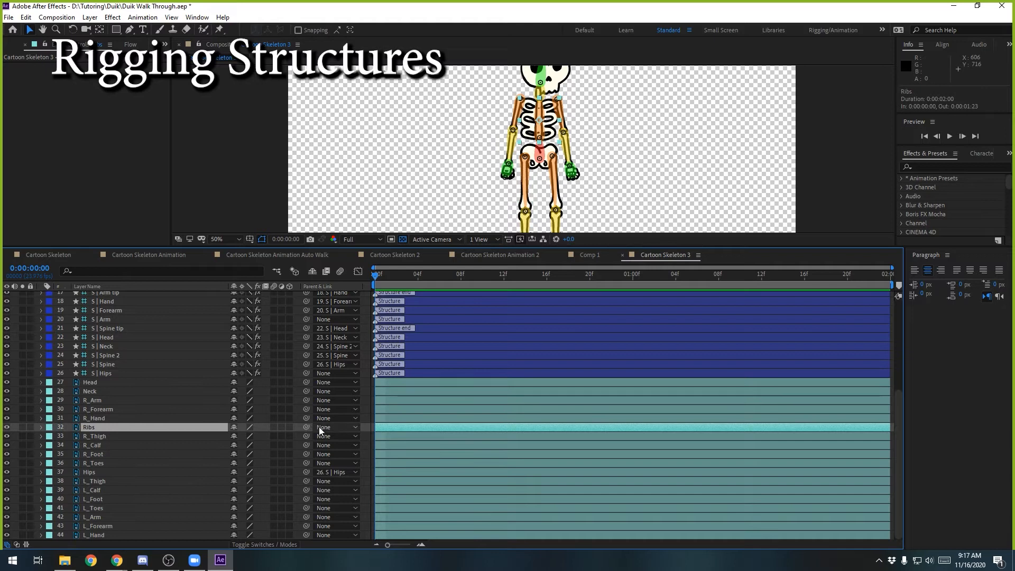
drag(305, 427, 132, 461)
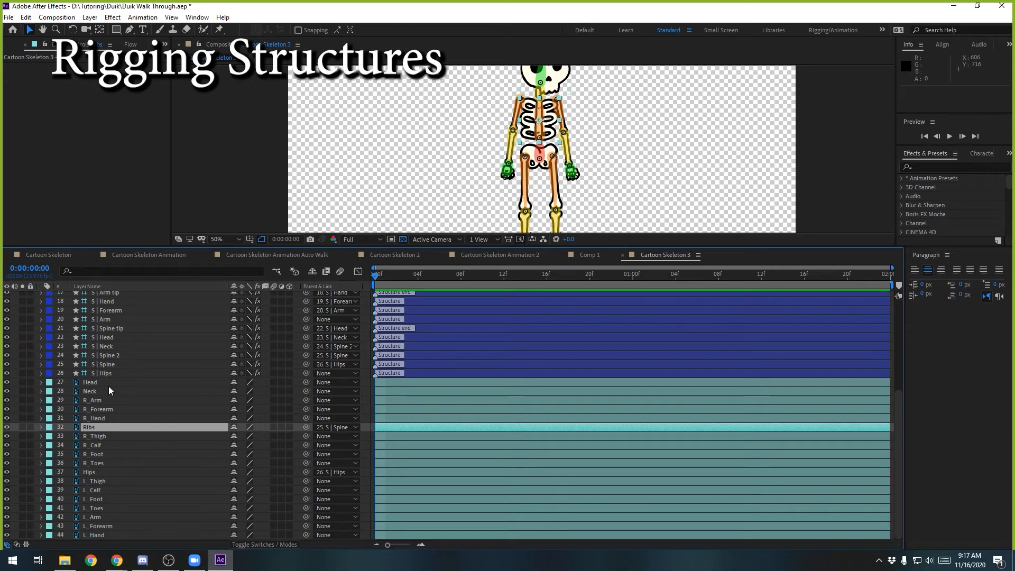
click(108, 390)
drag(306, 392, 108, 346)
click(100, 380)
drag(306, 384, 115, 338)
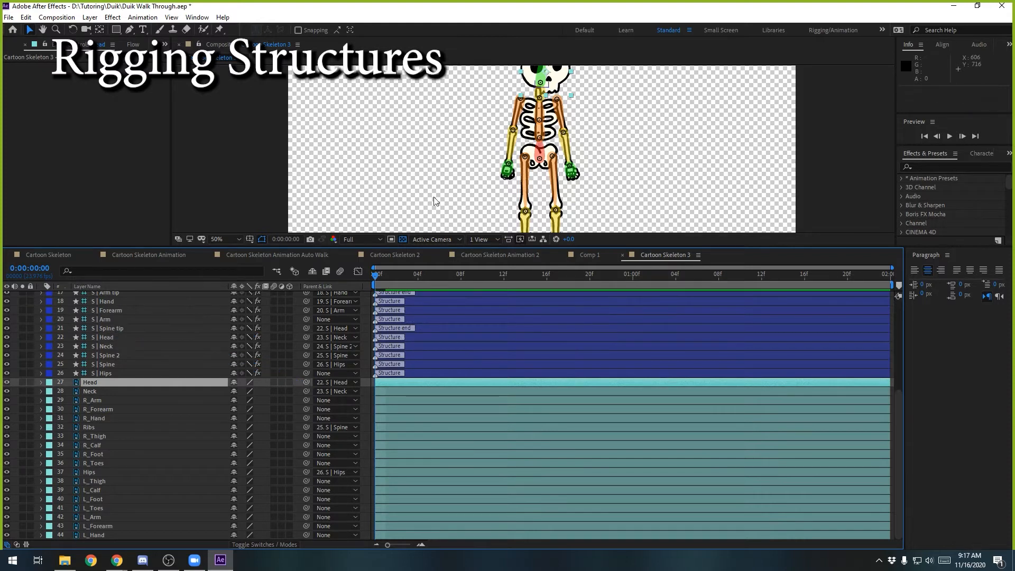
- Check which structure layers belong to the right and left arms and the right thigh by selecting their bones on the skeleton
click(514, 126)
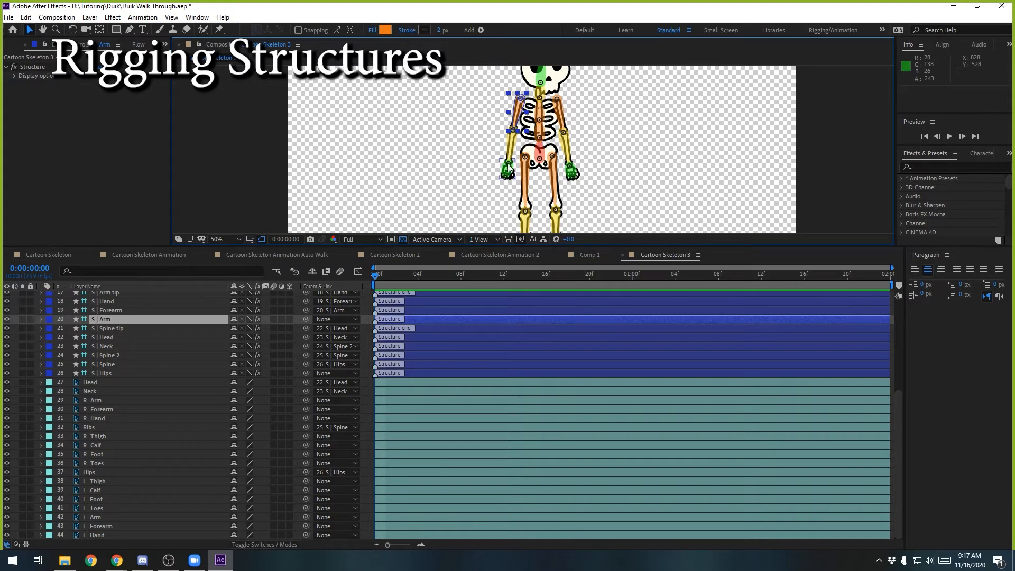
scroll(200, 317, up, 5)
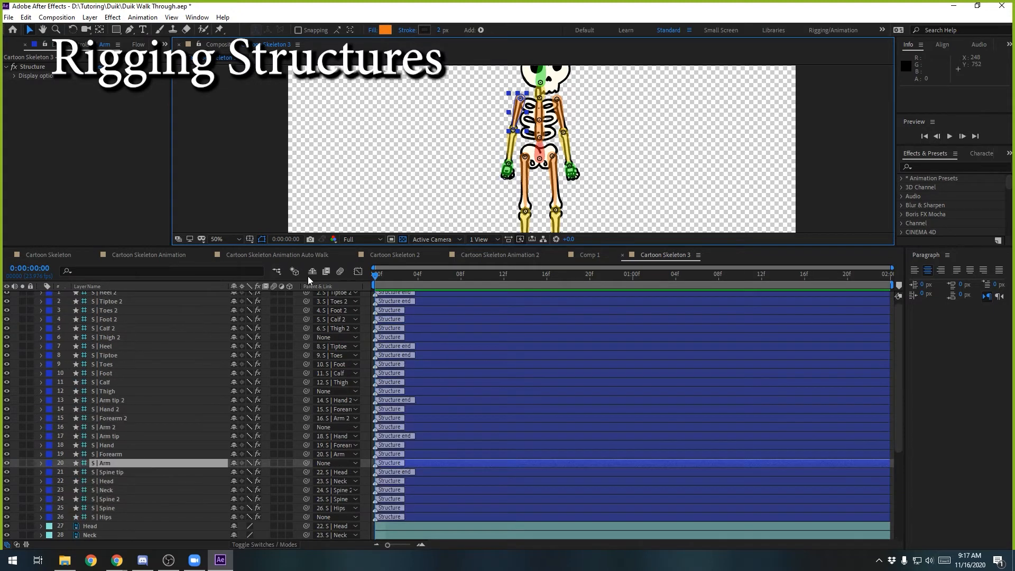
click(555, 117)
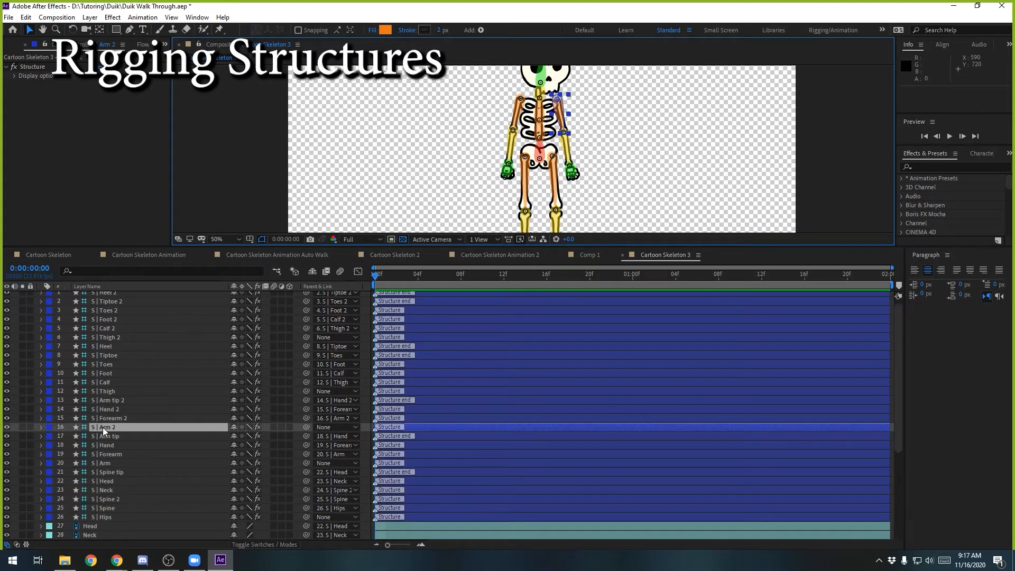
scroll(125, 437, down, 5)
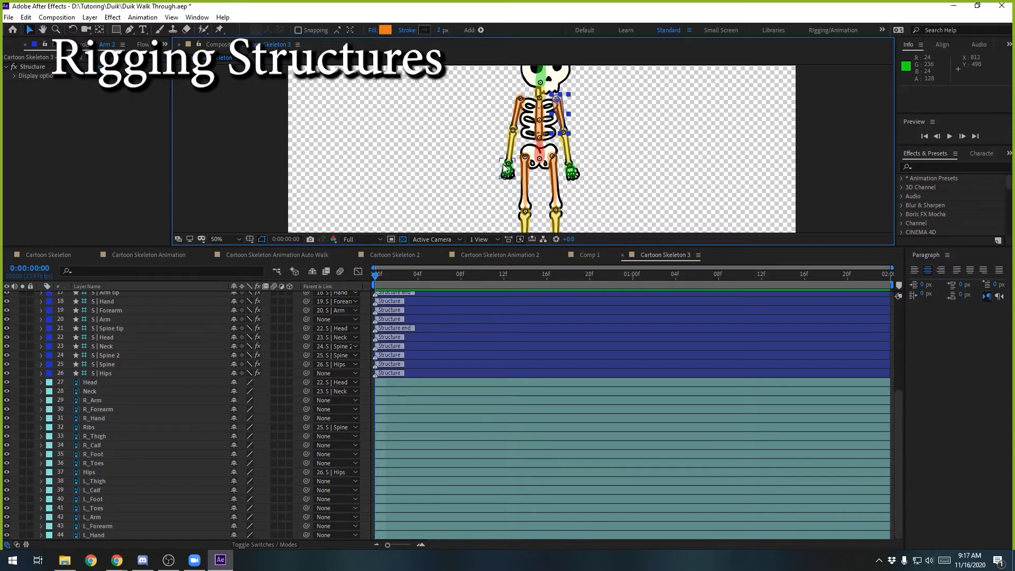
click(519, 173)
scroll(132, 410, up, 5)
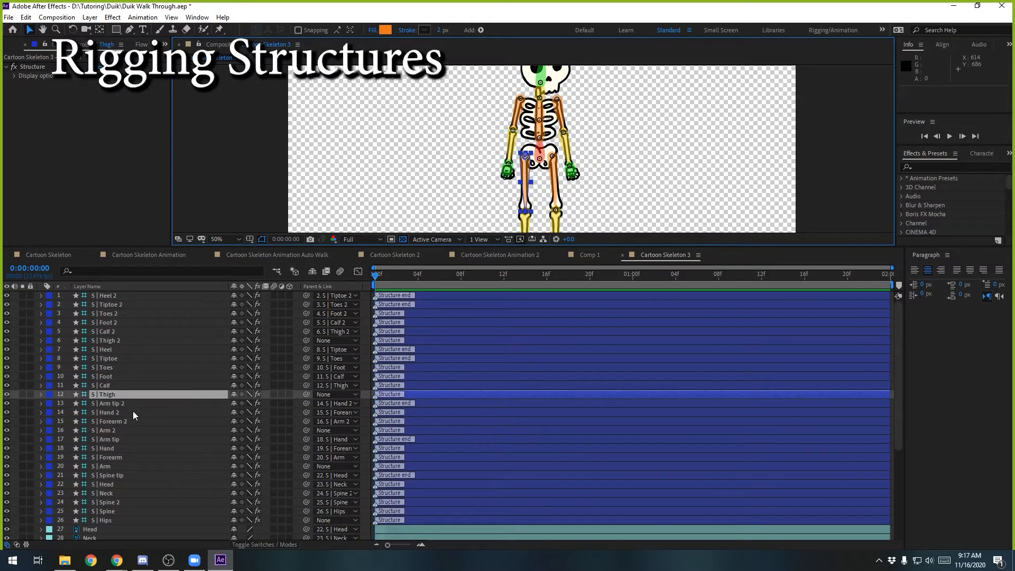
scroll(133, 411, down, 5)
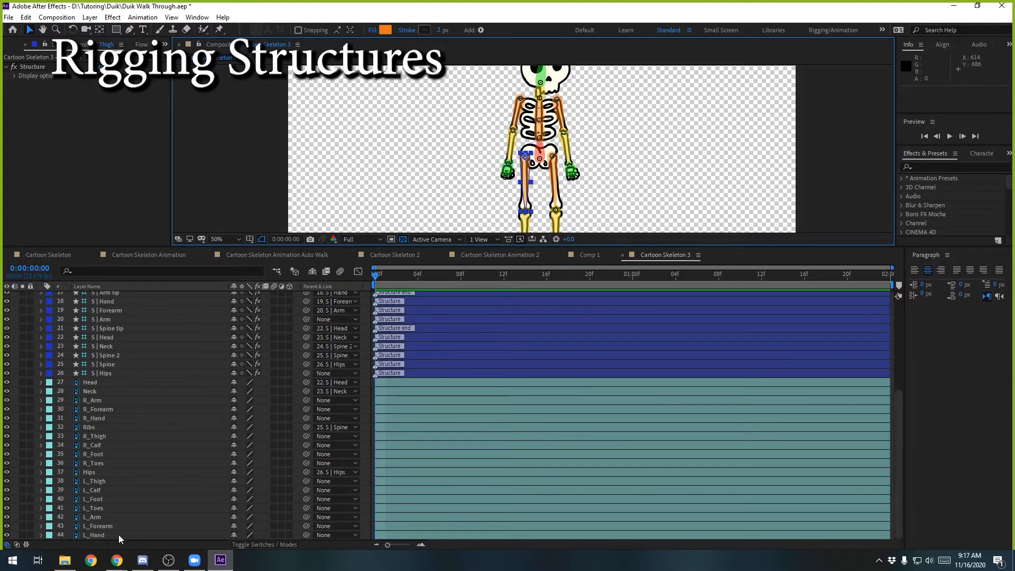
- Parent the L_Arm layer to S | Arm 2, L_Forearm to S | Forearm 2 and L_Hand to S | Hand 2
click(112, 518)
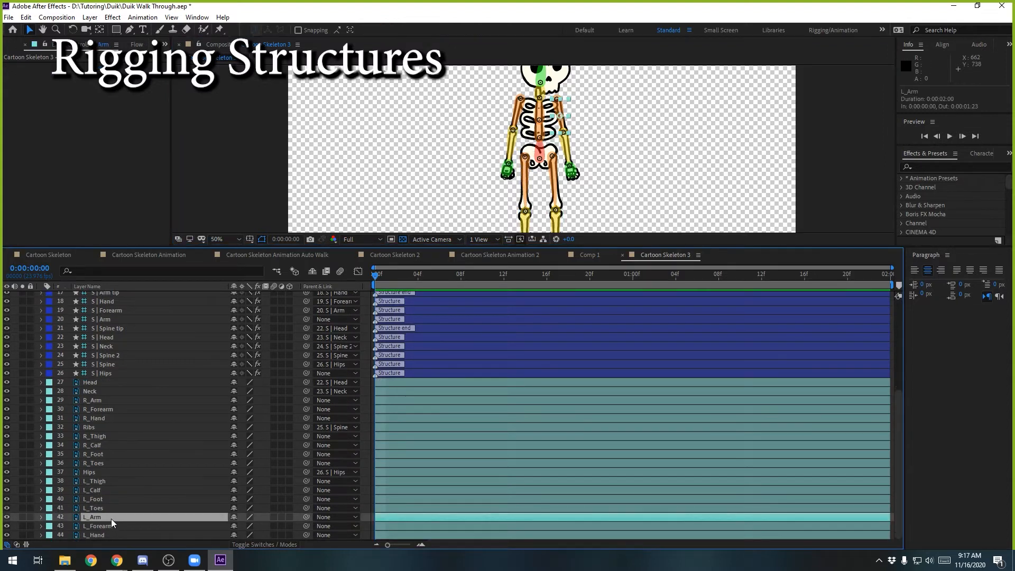
drag(306, 516, 130, 329)
click(135, 526)
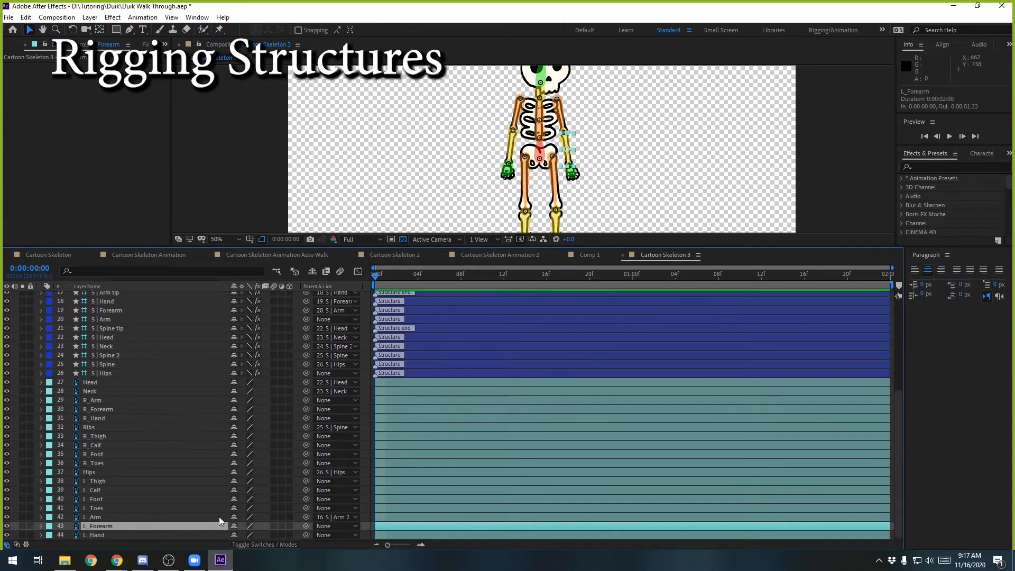
drag(305, 526, 129, 342)
scroll(191, 434, down, 3)
click(128, 532)
drag(306, 535, 163, 333)
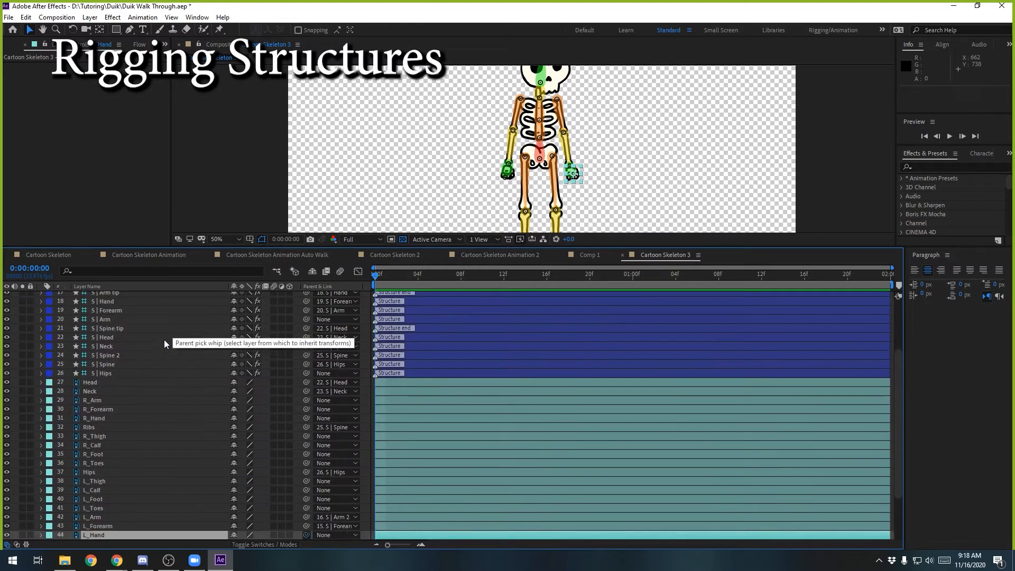
- Parent L_Toes to S | Toes 2, L_Foot to S | Foot 2, L_Calf to S | Calf 2 and L_Thigh to S | Thigh 2
click(111, 509)
drag(305, 508, 133, 298)
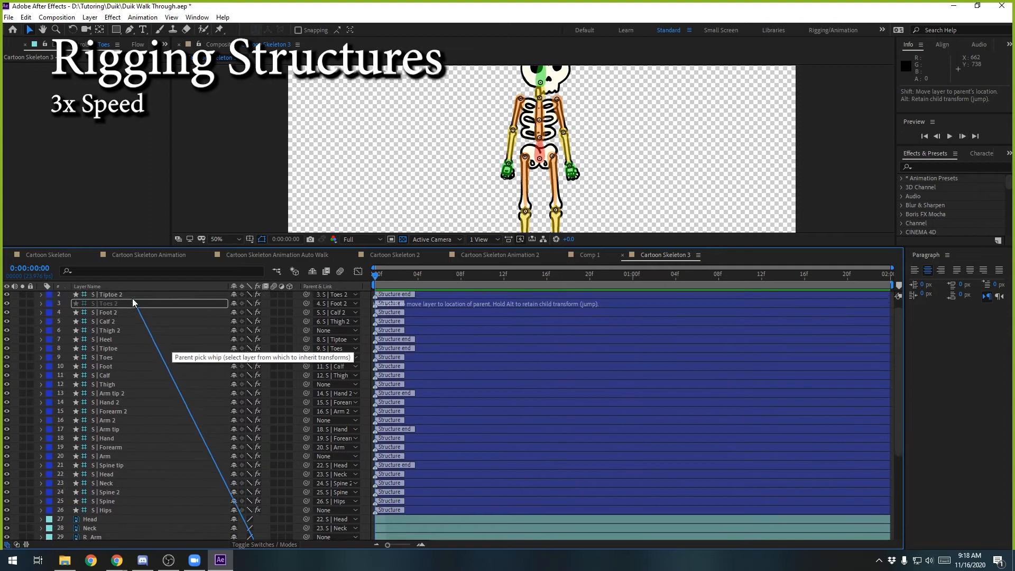
click(138, 498)
drag(305, 498, 141, 327)
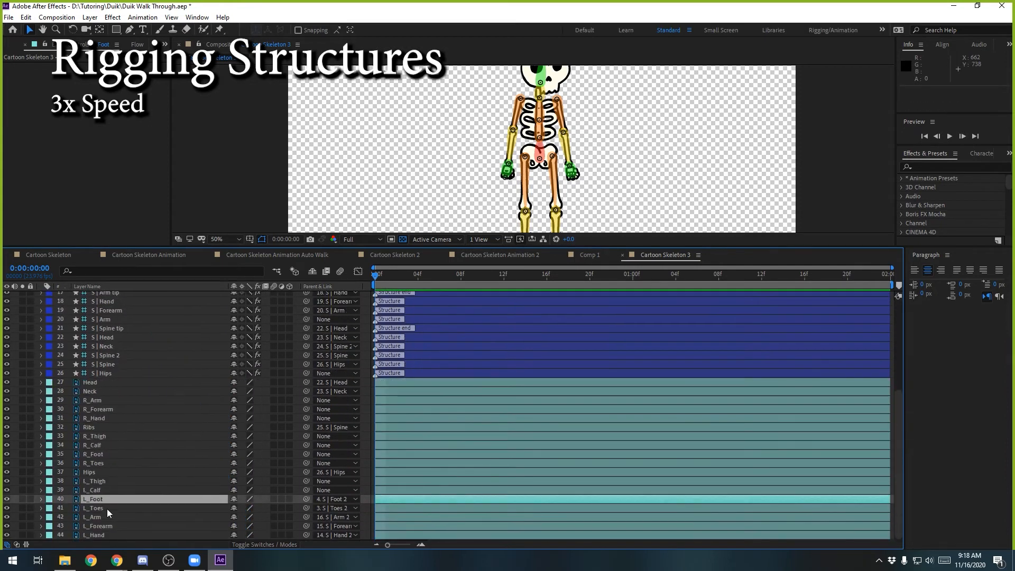
click(106, 494)
drag(306, 494, 150, 303)
scroll(150, 303, down, 5)
click(153, 481)
drag(306, 480, 159, 340)
scroll(150, 447, down, 6)
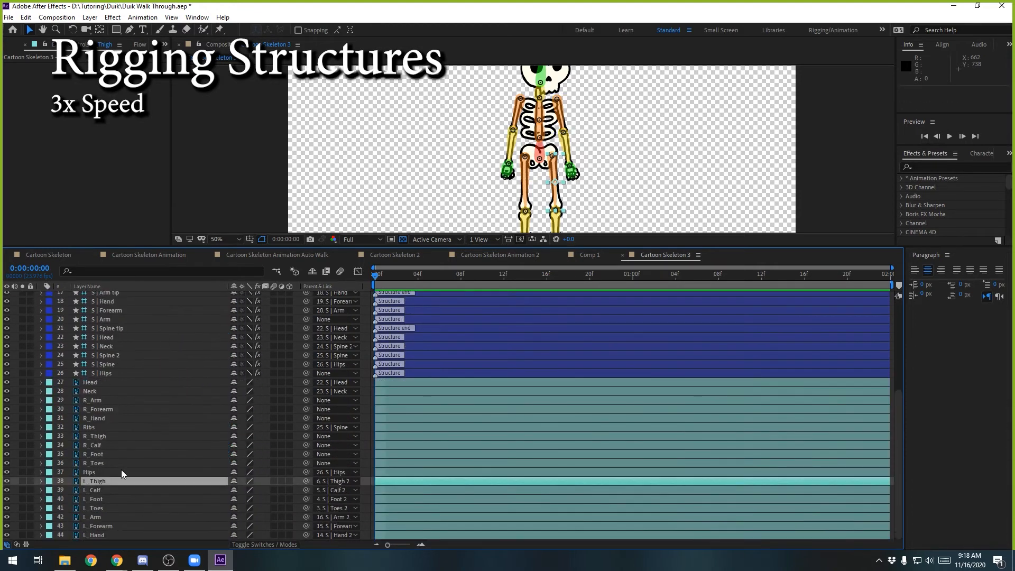
- Parent the R_Toes, Foot, Calf, Thigh, Hand, Forearm and Arm layers to the S | structures of the same names without the suffix 2
click(119, 462)
drag(305, 461, 129, 340)
scroll(137, 370, down, 3)
drag(306, 526, 133, 310)
drag(306, 508, 132, 319)
click(306, 489)
drag(306, 489, 127, 382)
drag(306, 471, 115, 392)
scroll(138, 489, down, 3)
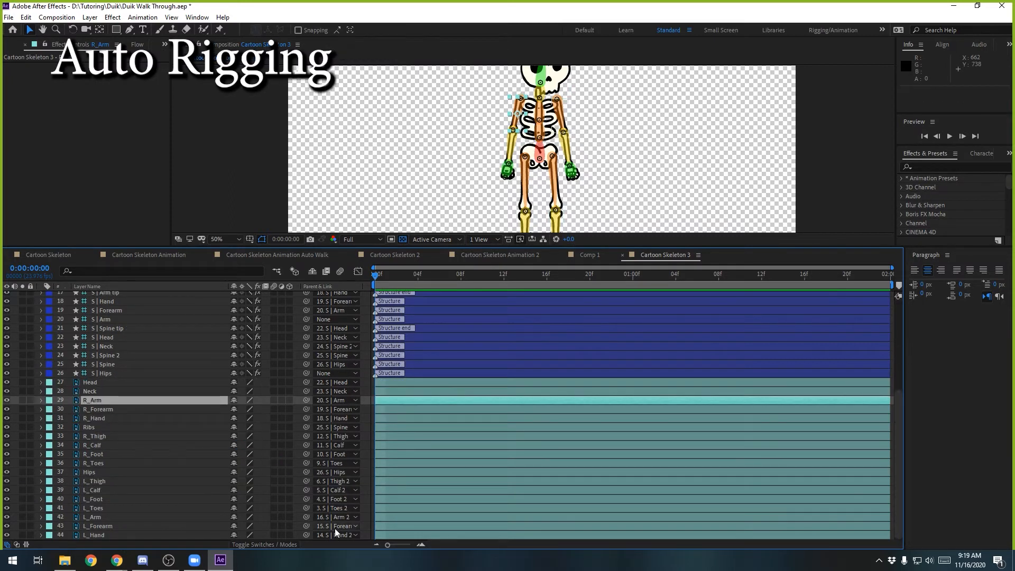
- Enlarge the composition view by making the timeline area shorter so more of the skeleton fits
click(118, 383)
scroll(200, 449, up, 6)
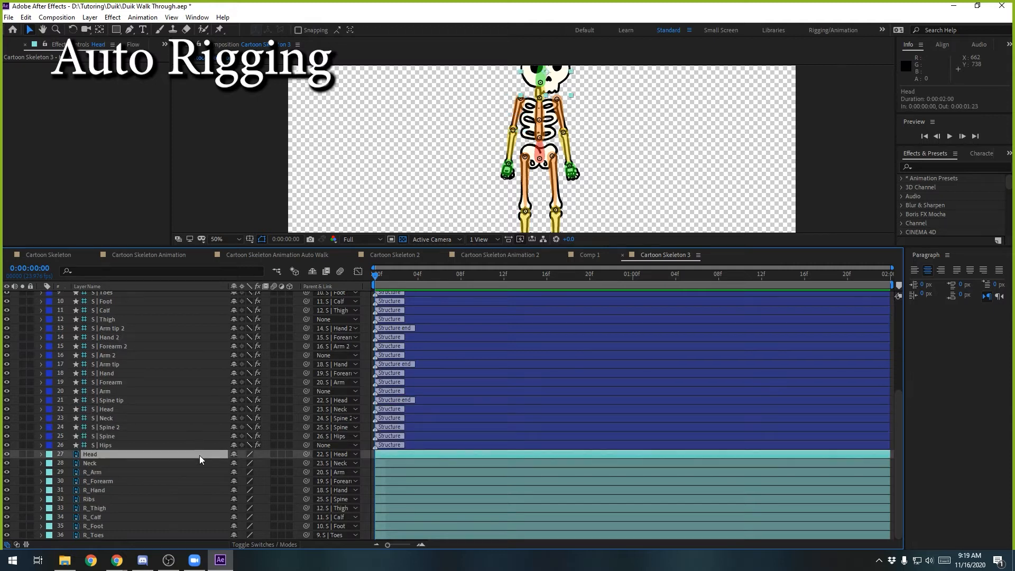
click(120, 516)
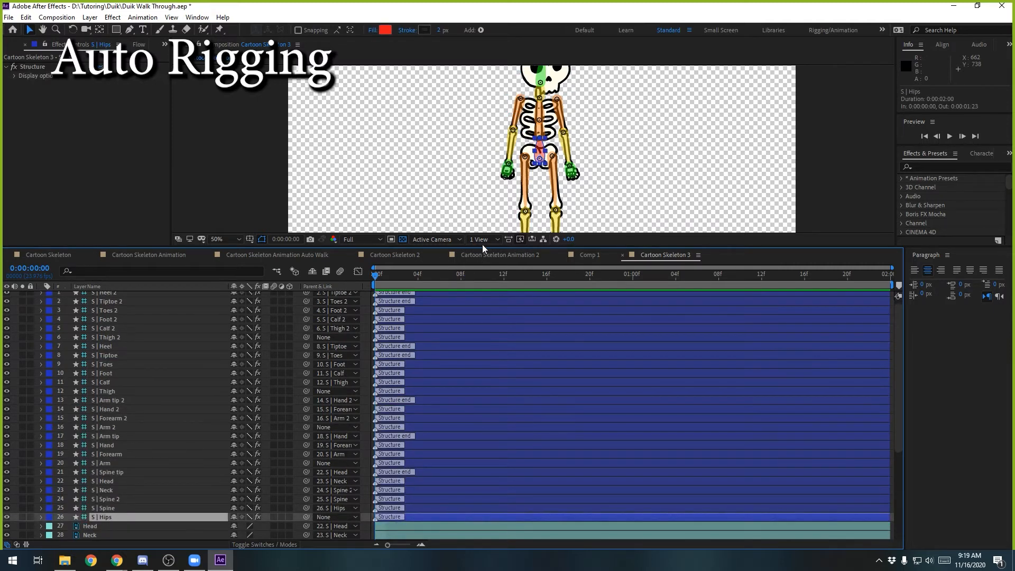
drag(482, 247, 477, 284)
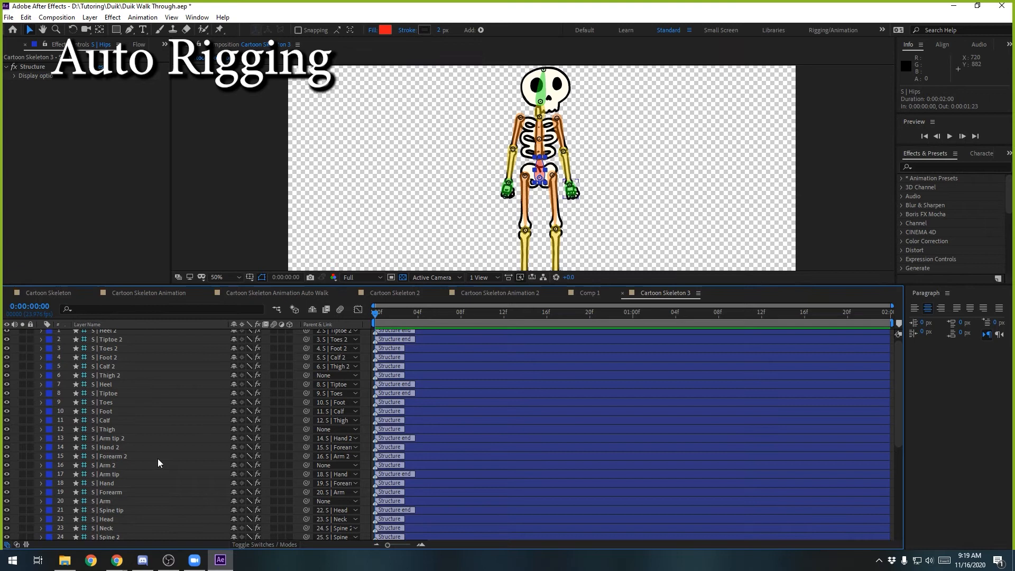
drag(440, 285, 440, 315)
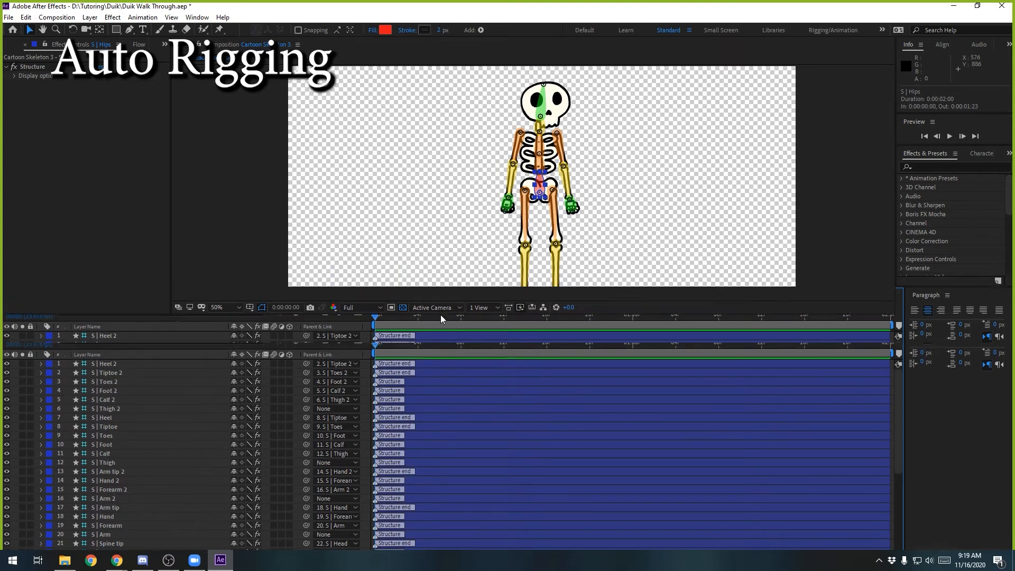
- Run Duik's Auto-rig & IK from Links & constraints on all structure layers from S | Heel 2 to S | Hips
click(124, 366)
scroll(149, 421, down, 5)
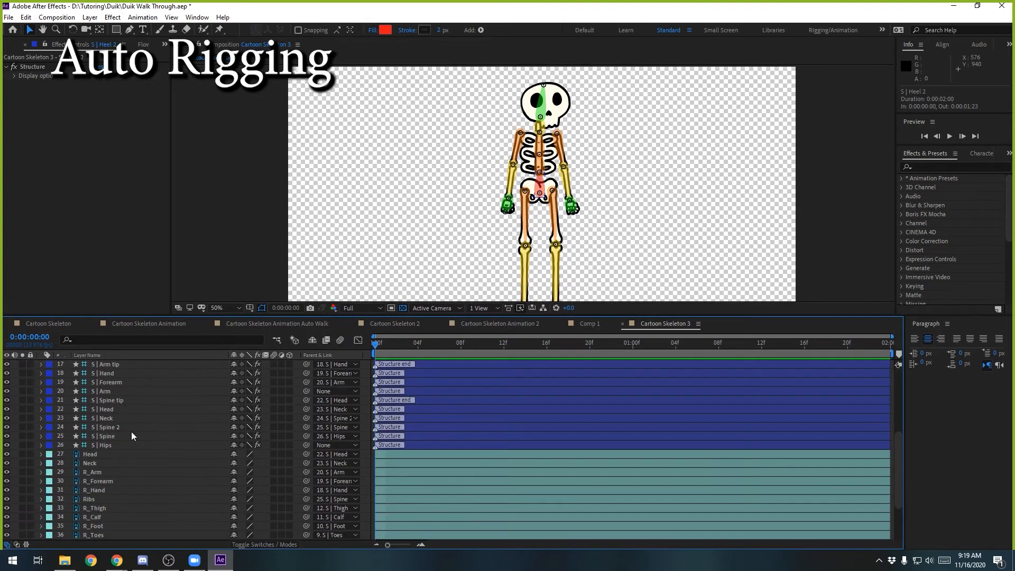
shift+click(112, 445)
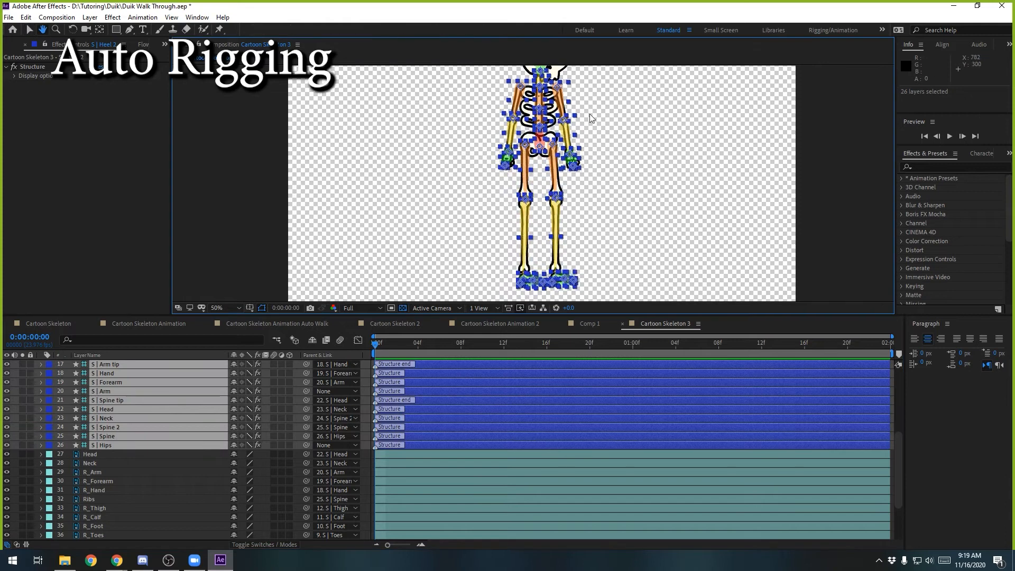
drag(560, 190, 564, 217)
drag(1011, 90, 697, 79)
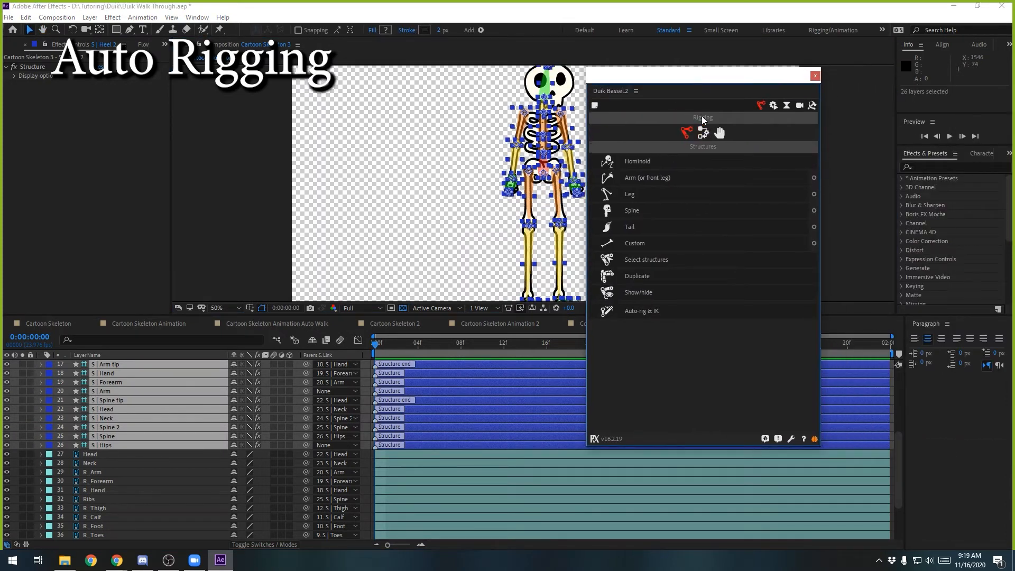
click(699, 133)
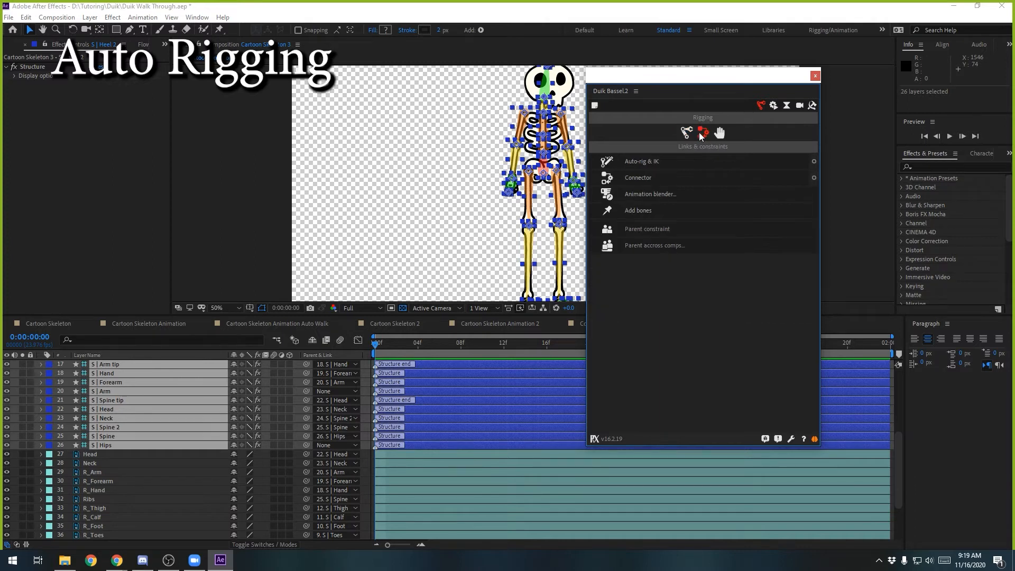
click(648, 162)
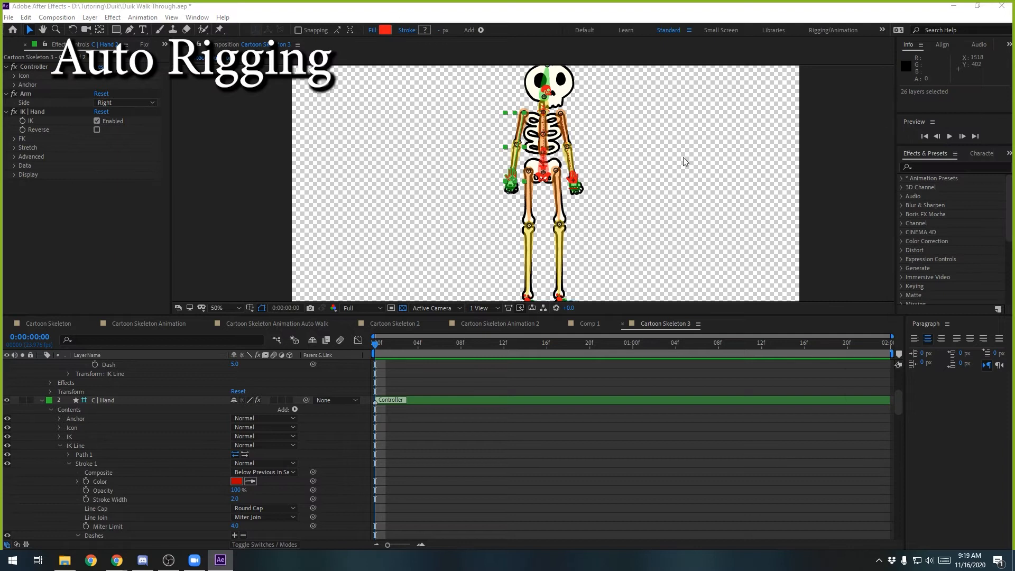
- Collapse the expanded properties of every layer in the composition and deselect the layers
click(592, 180)
scroll(145, 431, up, 4)
key(ctrl+a)
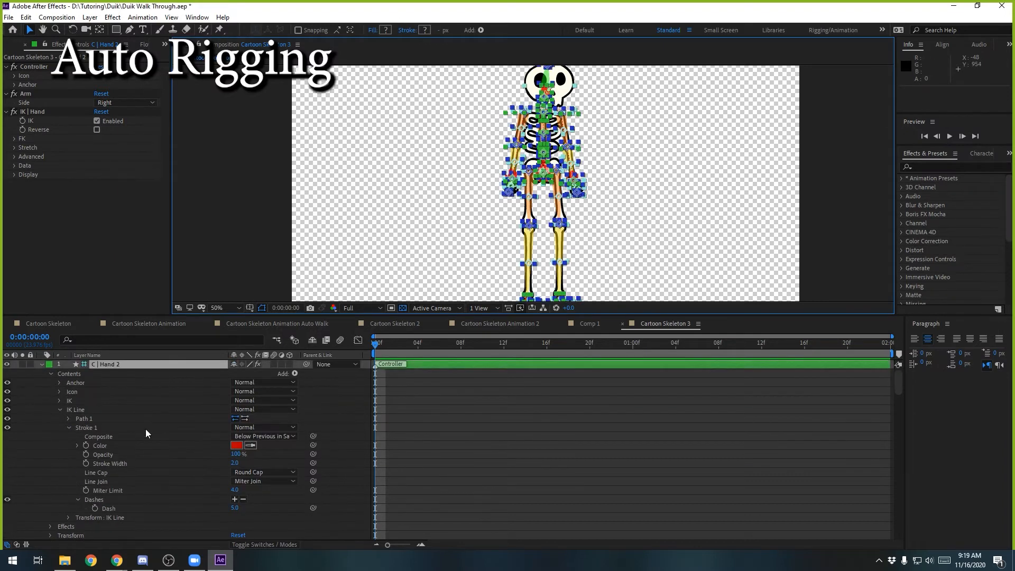
click(211, 407)
key(ctrl+a)
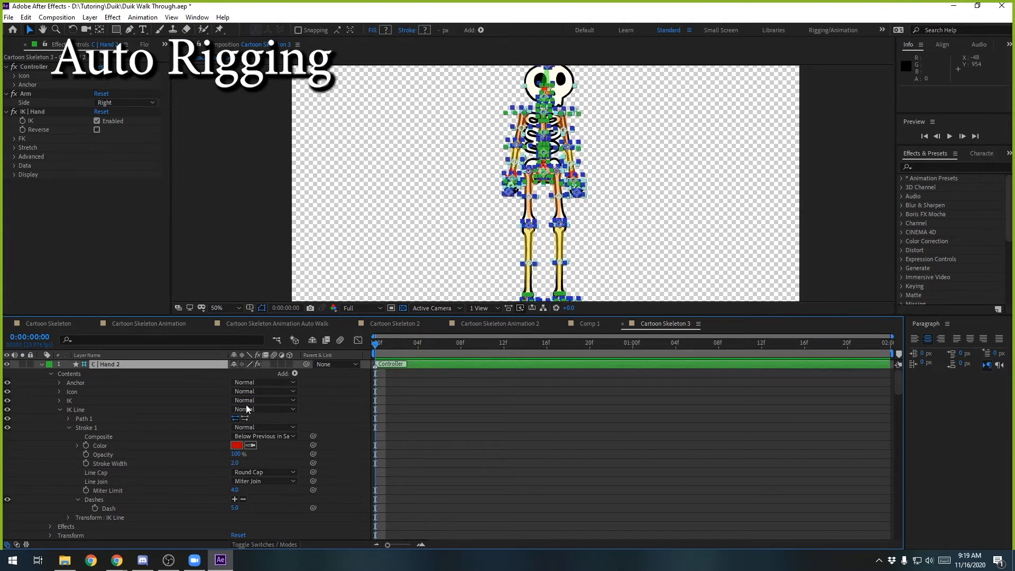
key(p)
key(p)
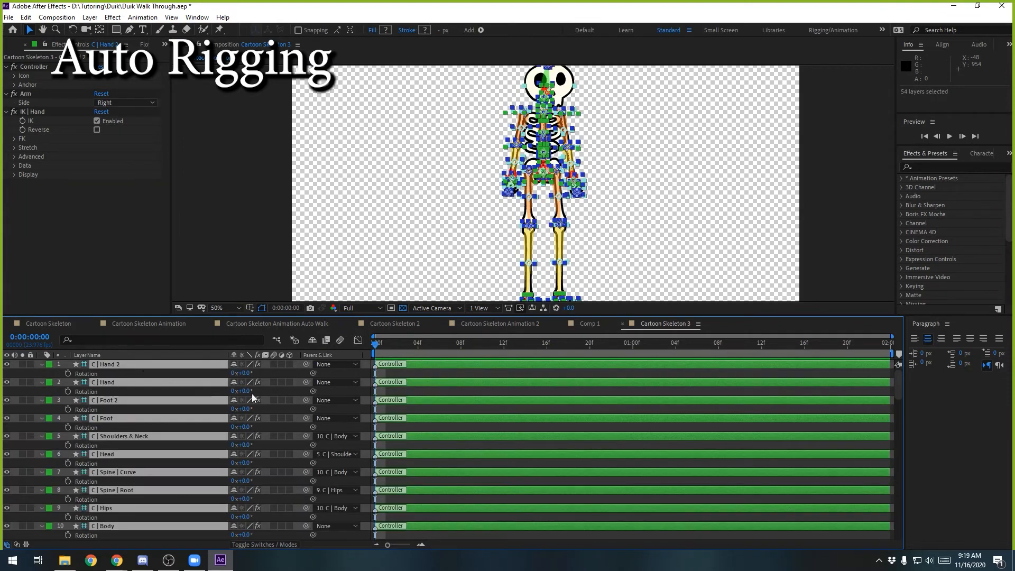
click(244, 461)
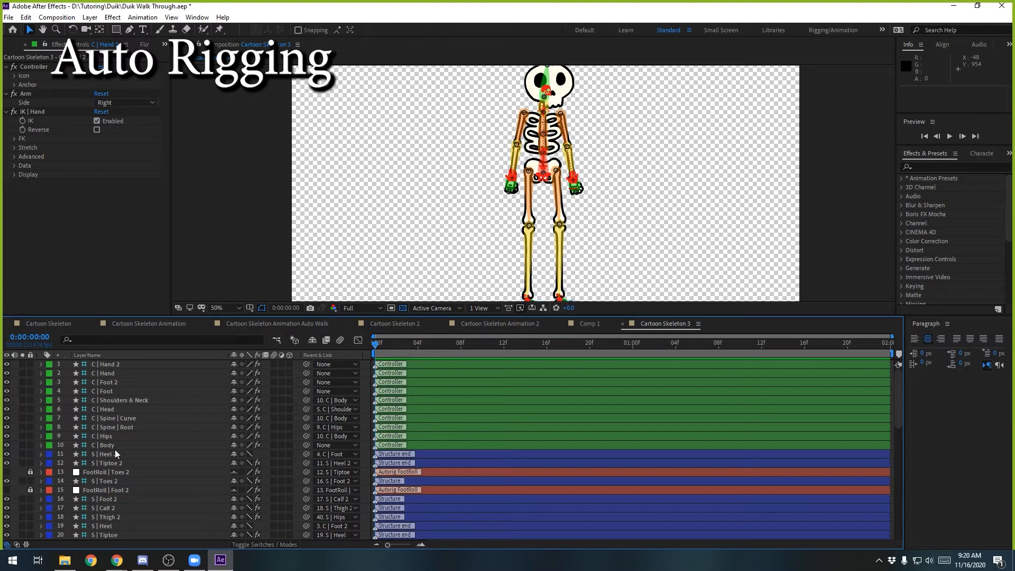
- Look through the rigged layer list and highlight the controllers from C | Hand 2 to C | Body
scroll(118, 465, down, 5)
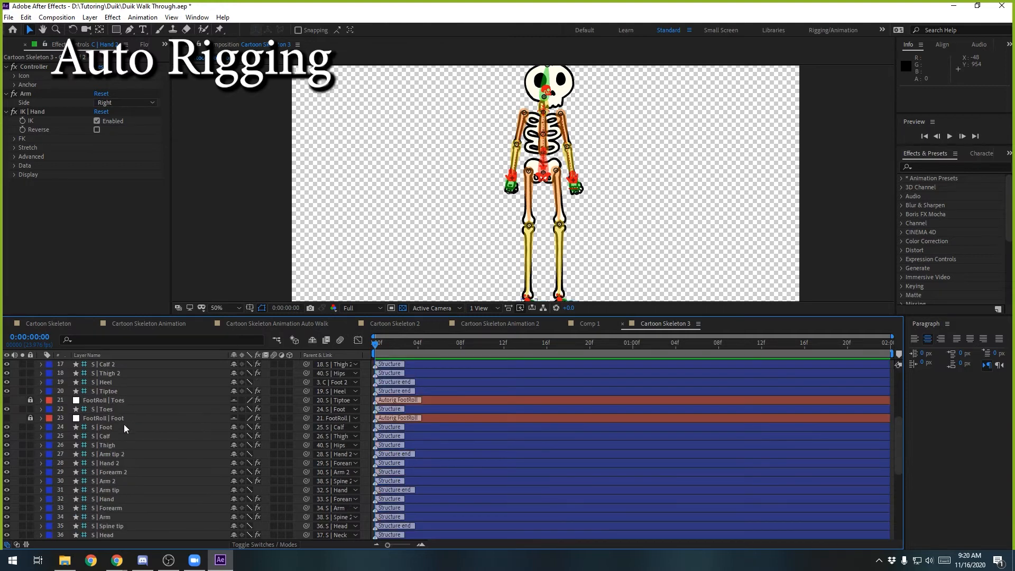
scroll(122, 423, up, 5)
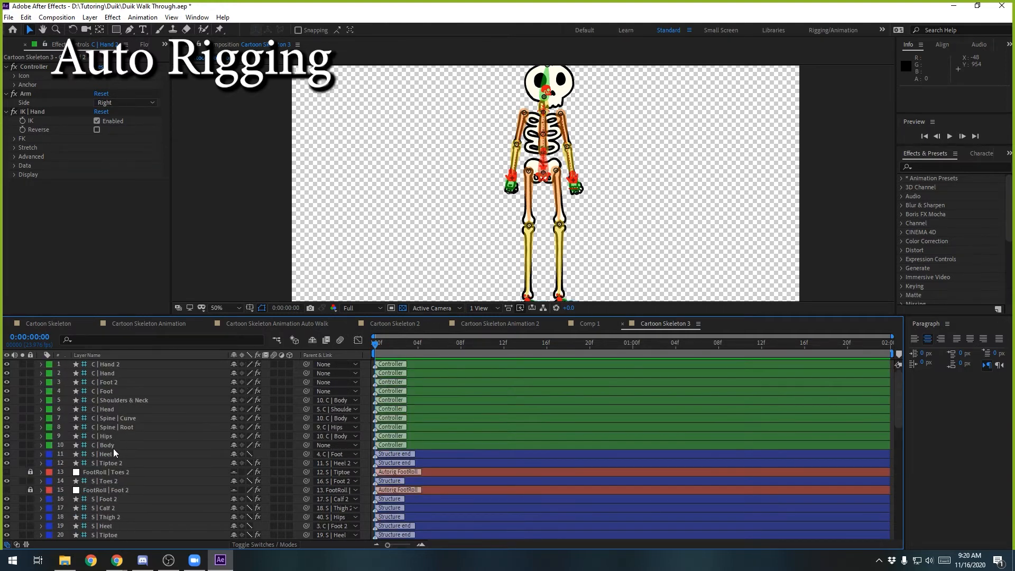
click(113, 447)
shift+click(116, 365)
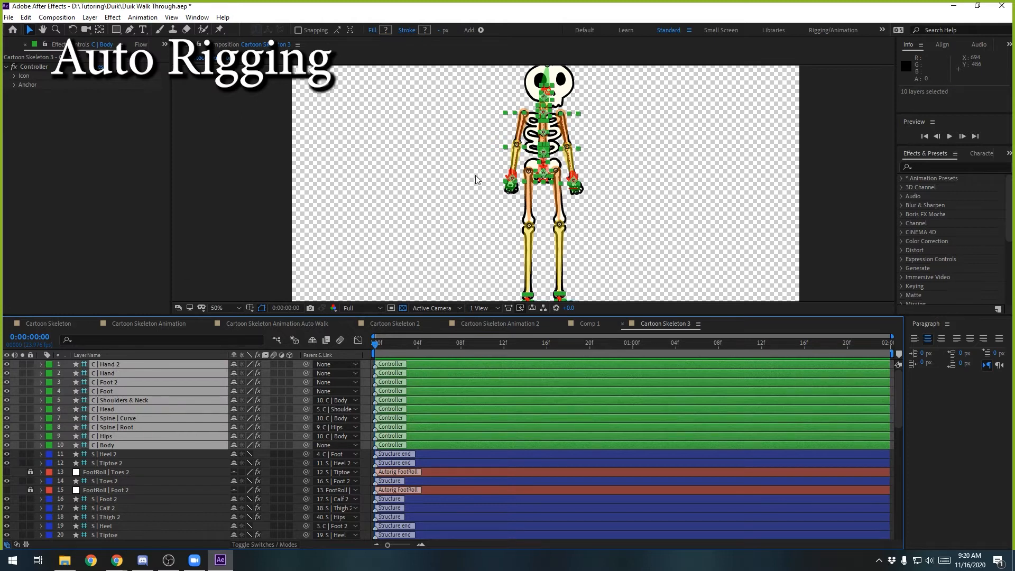
click(433, 183)
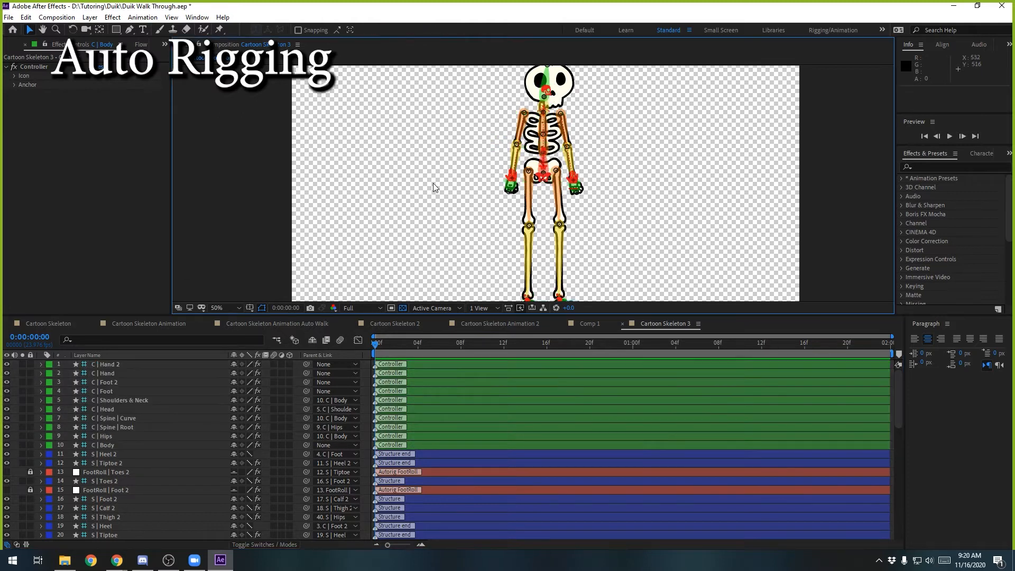
- Hide all structure layers from S | Heel 2 to S | Hips so that only the controllers overlay the artwork
click(110, 455)
scroll(121, 467, down, 9)
scroll(122, 465, up, 3)
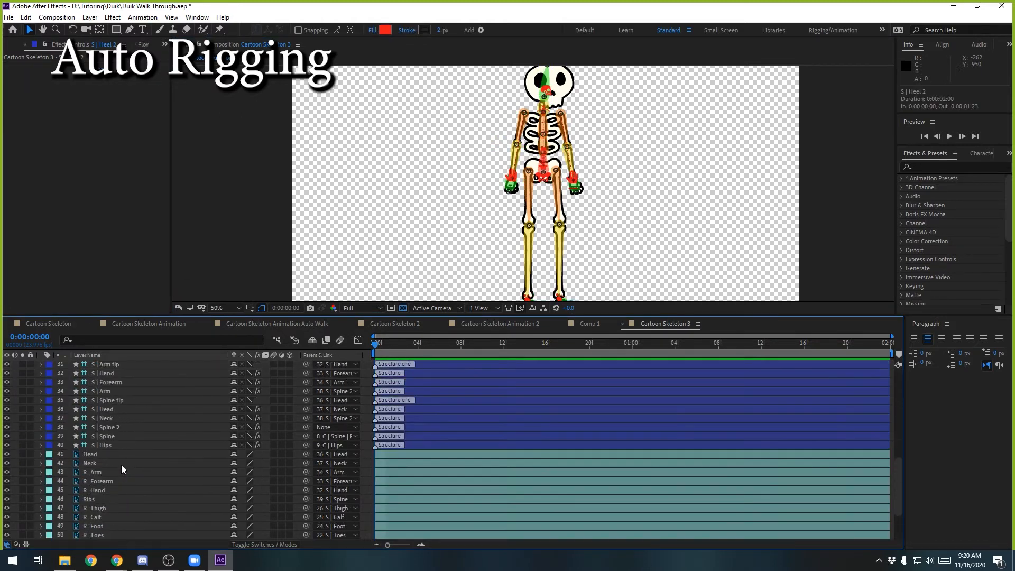
shift+click(112, 438)
shift+click(110, 445)
click(6, 445)
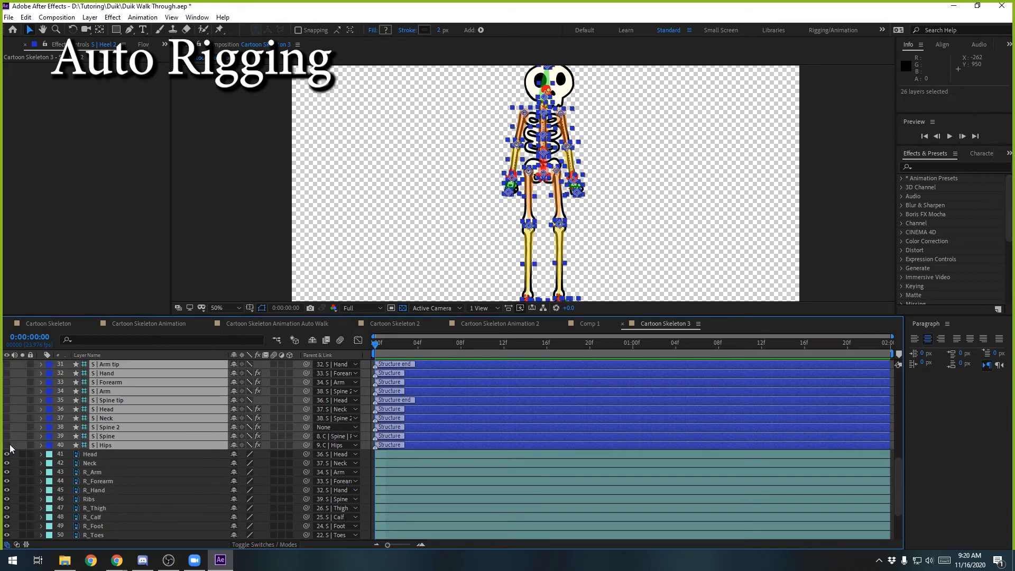
- Try moving the C | Hand 2 controller upward, then undo the move, the hiding of the structures and the auto-rig
click(468, 189)
drag(515, 180, 504, 150)
key(ctrl+z)
key(ctrl+z)
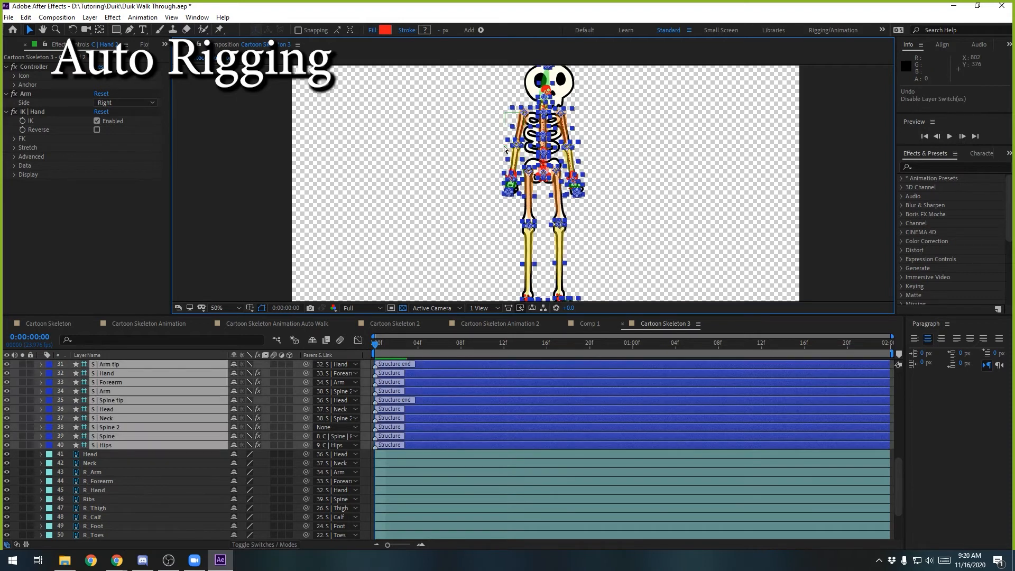
key(ctrl+z)
- Try posing the unrigged right arm by moving the S | Hand bone up and outward, then undo the move
click(517, 138)
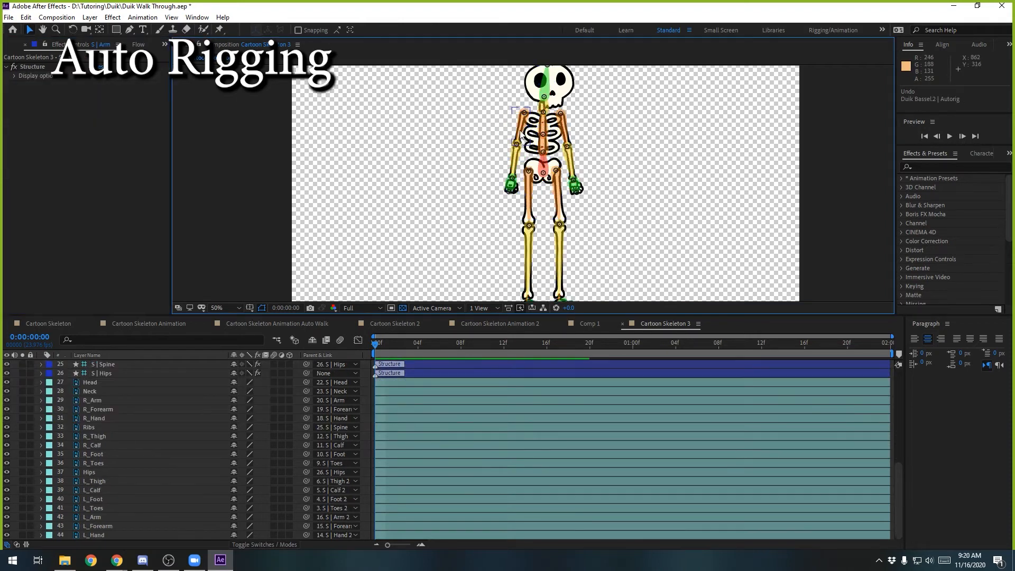
scroll(516, 138, up, 1)
drag(517, 142, 544, 213)
scroll(188, 452, up, 8)
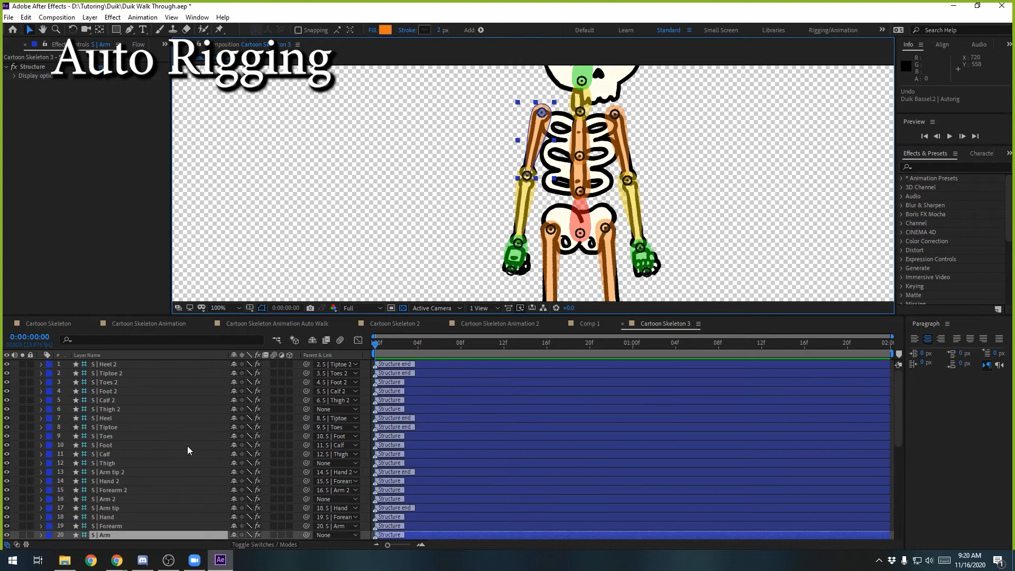
drag(514, 252, 431, 184)
key(ctrl+z)
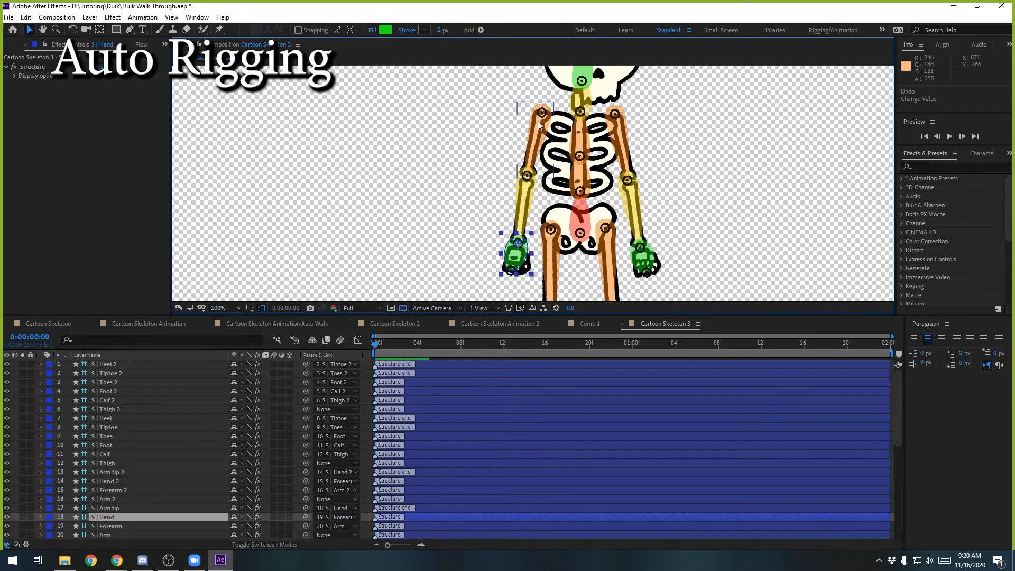
- Try posing the arm by rotating S | Arm to 36° and S | Forearm to -25°, then undo both rotations
click(533, 113)
key(r)
scroll(237, 455, down, 3)
mouse_move(246, 465)
mouse_down()
mouse_move(266, 465)
mouse_move(223, 453)
mouse_move(260, 453)
mouse_move(222, 454)
mouse_move(251, 462)
mouse_up()
click(130, 445)
key(r)
key(ctrl+z)
key(ctrl+z)
key(ctrl+z)
key(ctrl+z)
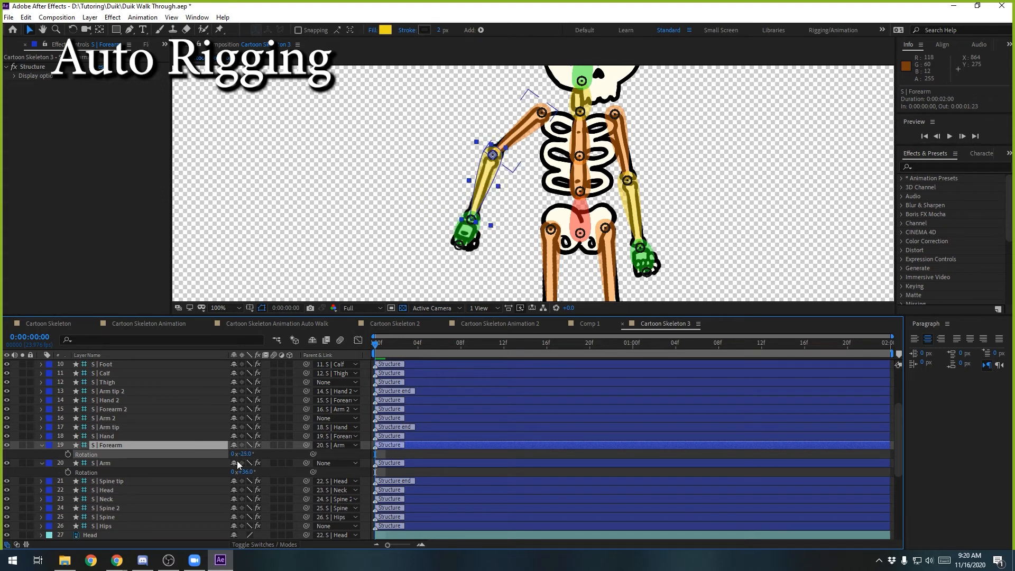
- Auto-rig the 26 structure layers again with Auto-rig & IK and move the Duik Bassel.2 window out of the way
key(comma)
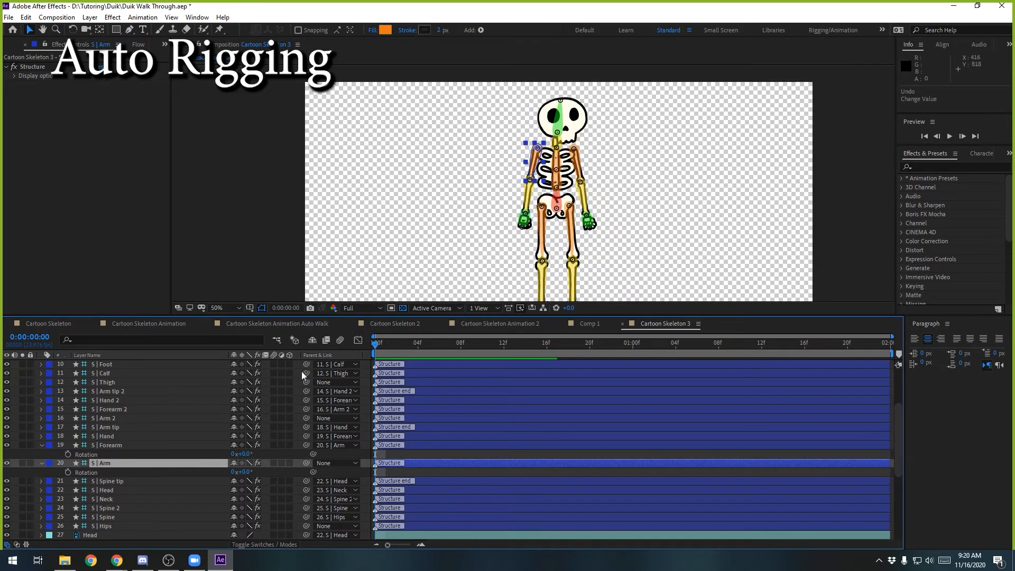
scroll(158, 446, up, 3)
click(121, 366)
scroll(128, 451, down, 5)
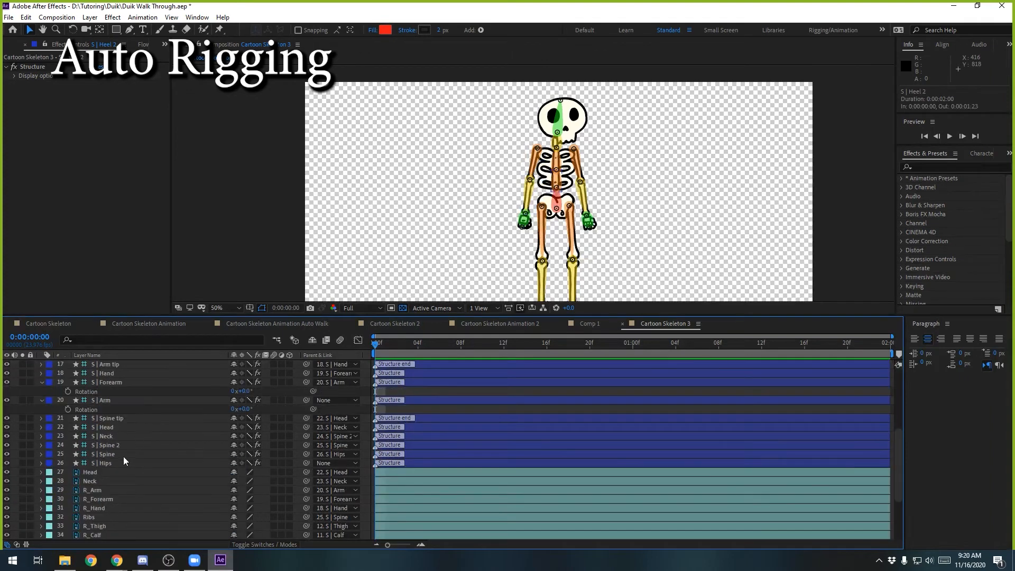
shift+click(114, 463)
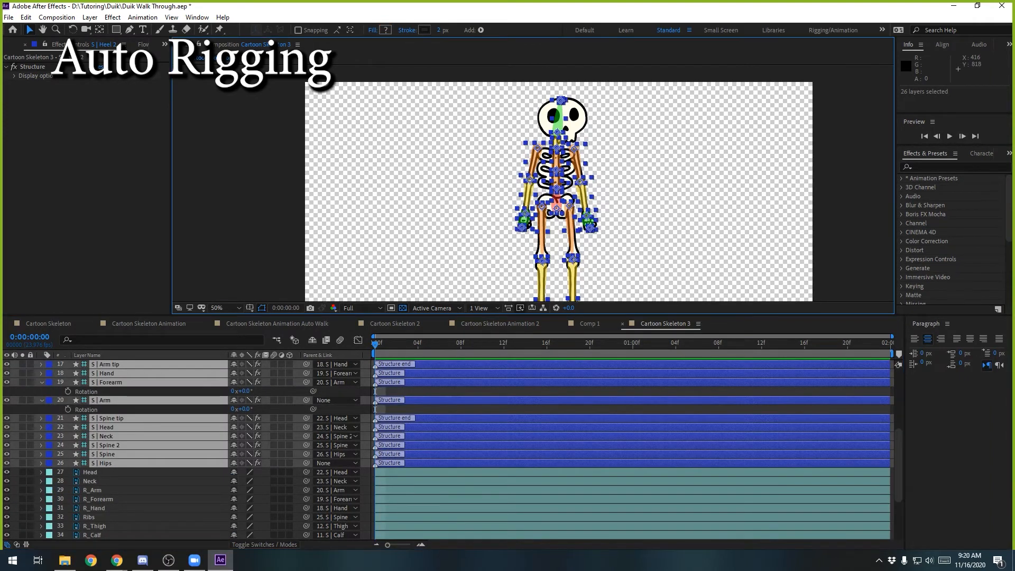
click(602, 166)
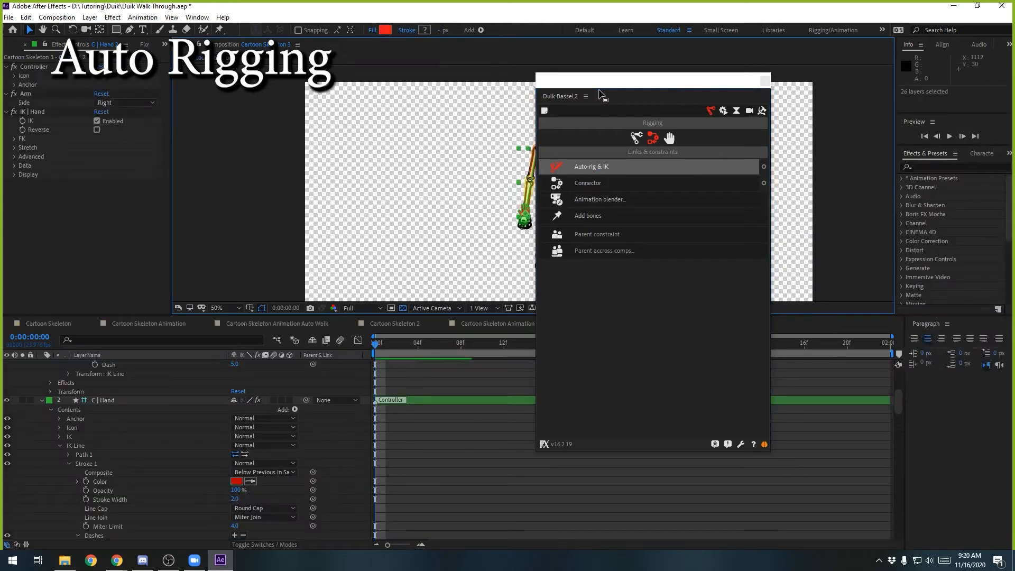
drag(599, 83, 1014, 141)
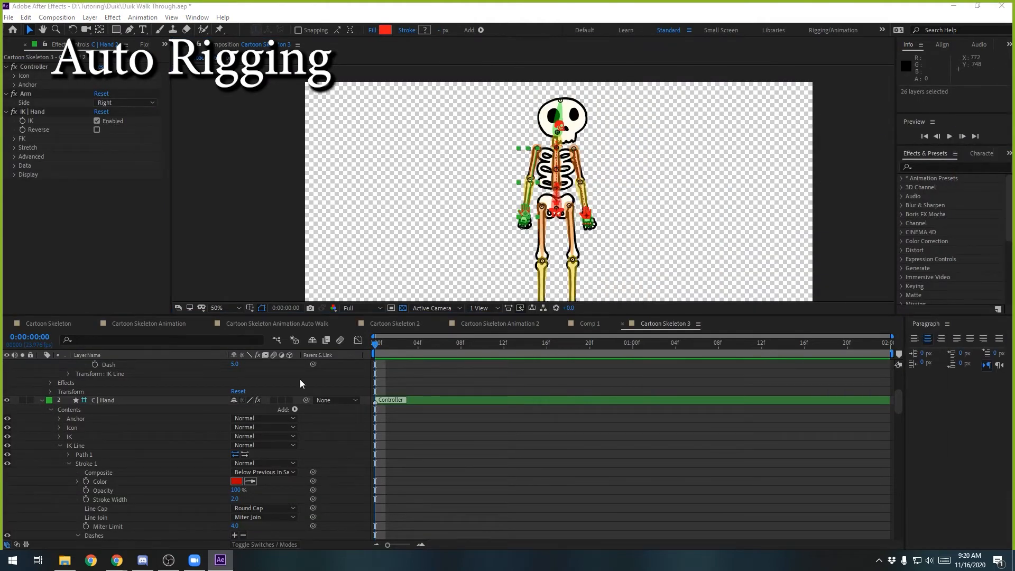
- Collapse the properties of all layers after the new auto-rig and clear the selection
key(ctrl+a)
key(p)
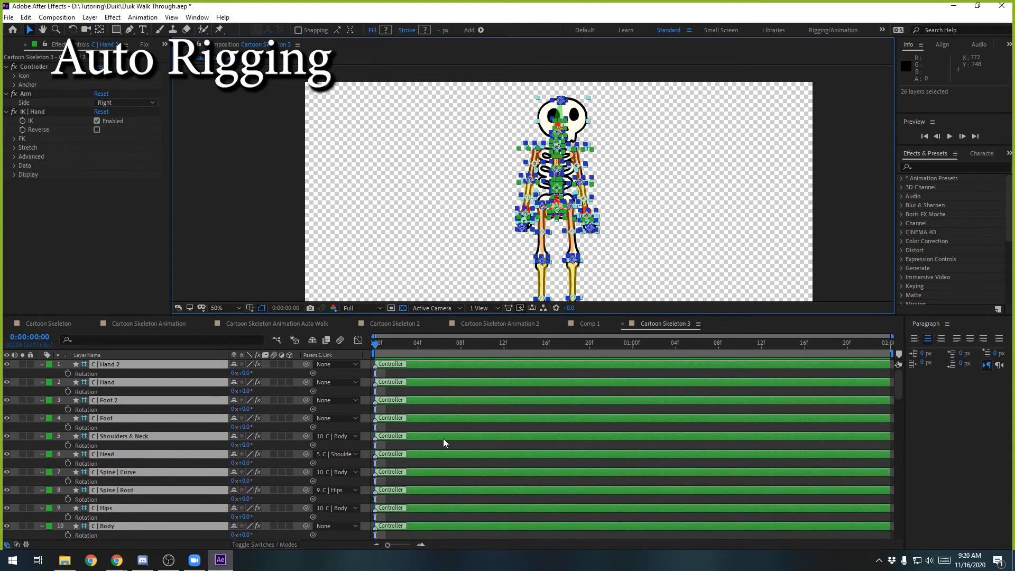
key(p)
click(364, 418)
- Hide every structure layer, S | Heel 2 through S | Hips, leaving the artwork and controllers visible
click(110, 456)
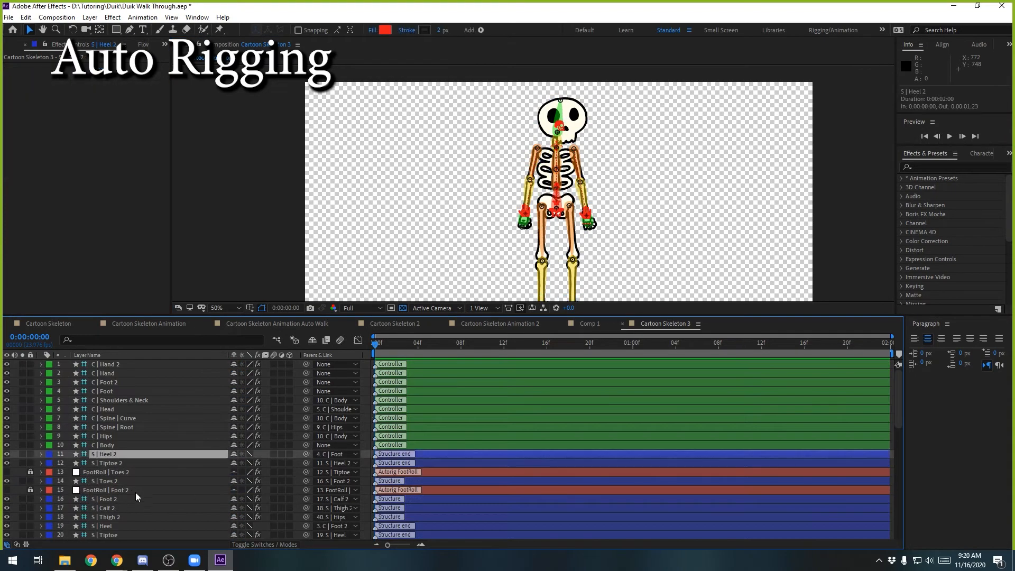
scroll(135, 497, down, 10)
shift+click(108, 368)
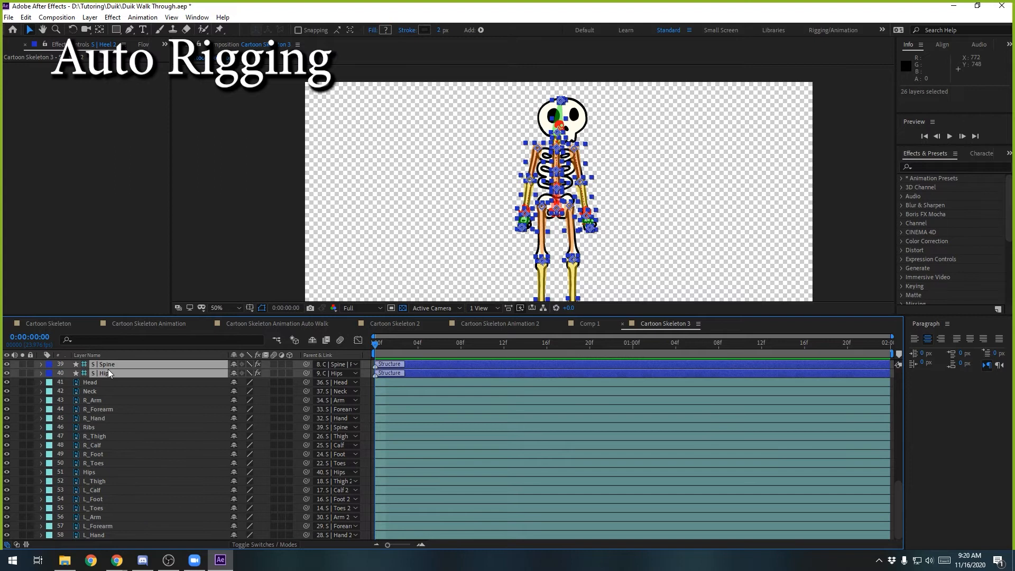
click(6, 373)
click(418, 247)
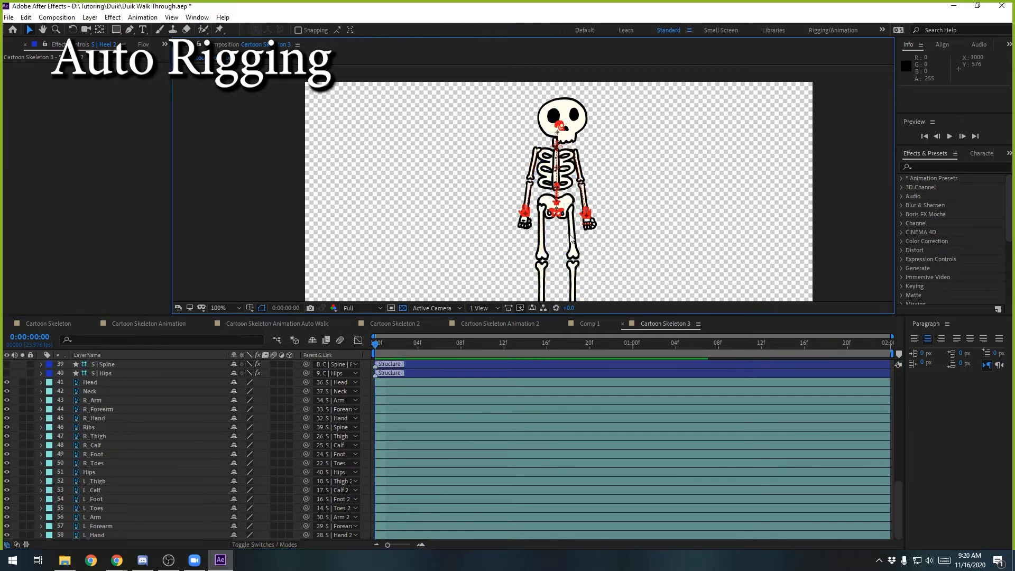
- Test the left arm's IK by moving the C | Hand controller up and outward to about 1246, 289
scroll(635, 167, up, 1)
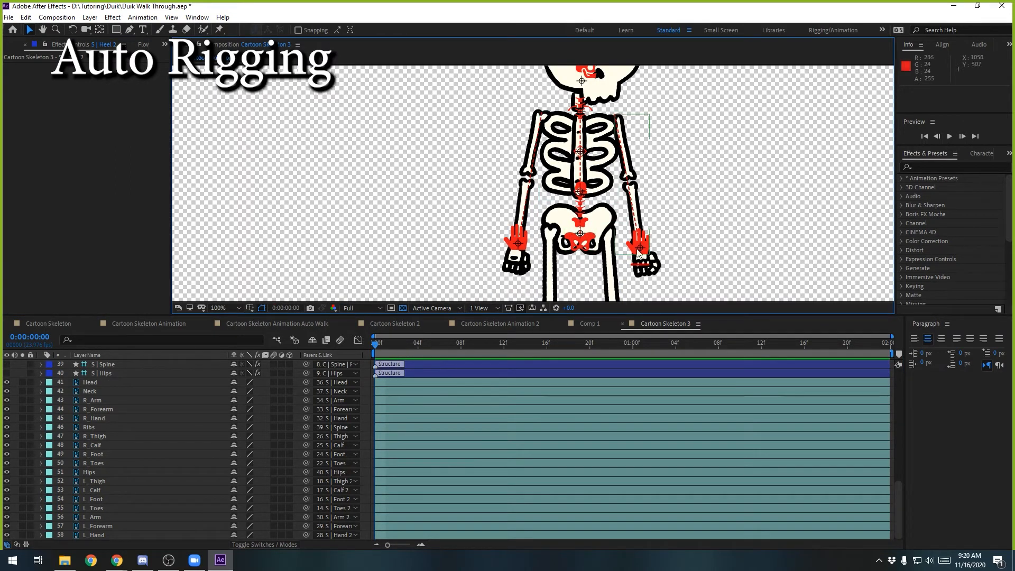
drag(647, 243, 743, 128)
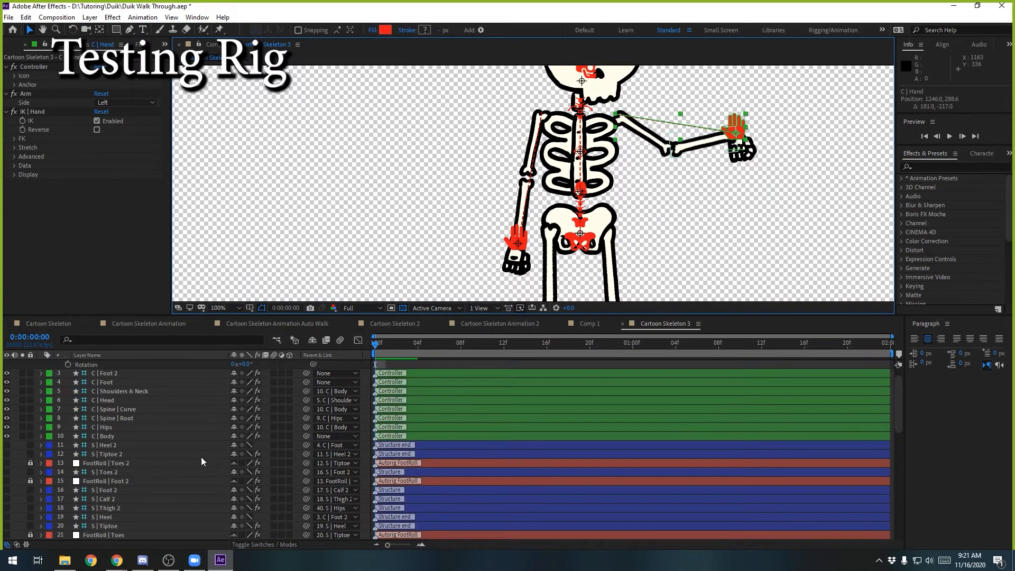
- Test rotating the left C | Hand controller, and undo the hand's rotation and its earlier move
key(r)
drag(245, 373, 207, 381)
drag(733, 139, 670, 196)
key(ctrl+z)
key(ctrl+z)
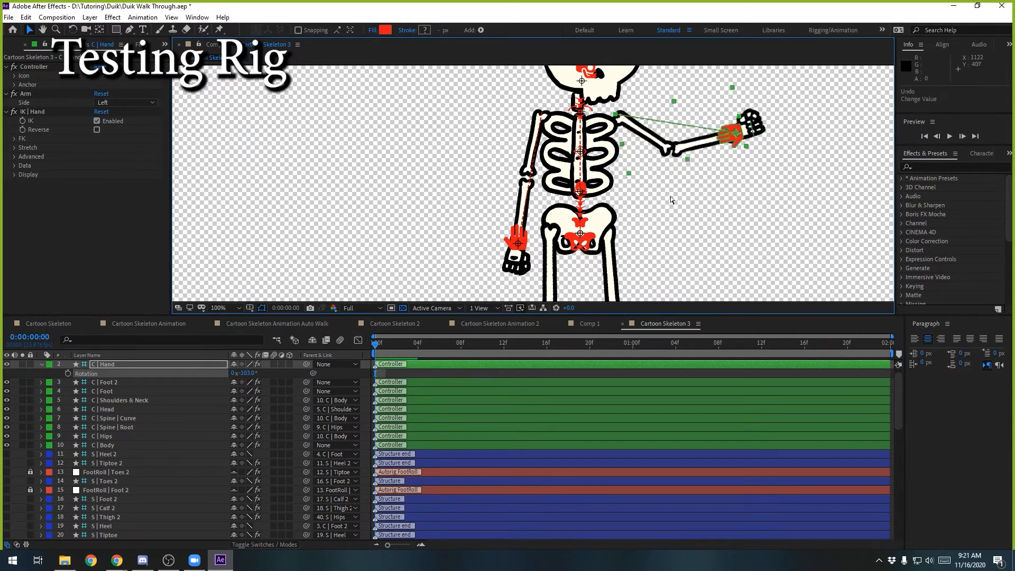
- Select the C | Body controller and enlarge the composition viewer until the whole skeleton fits
scroll(671, 204, down, 2)
scroll(672, 209, up, 1)
drag(636, 260, 634, 203)
key(v)
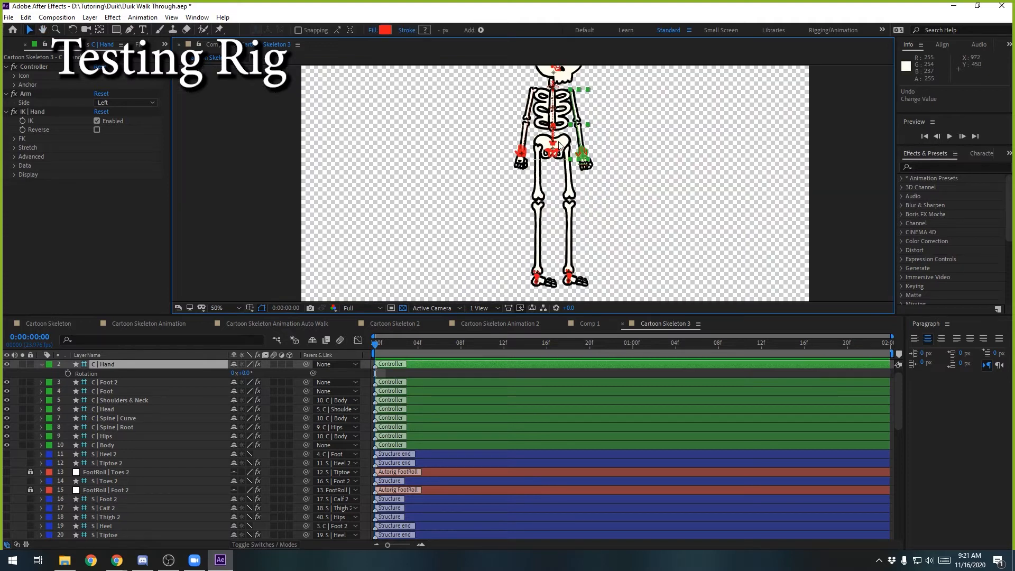
click(554, 140)
drag(555, 139, 553, 145)
key(period)
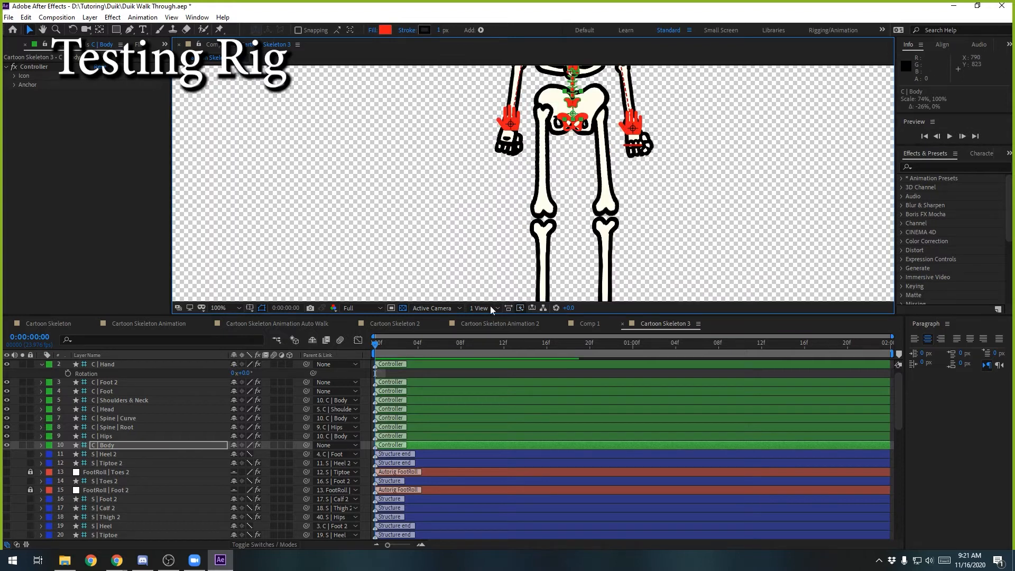
drag(495, 315, 492, 396)
key(comma)
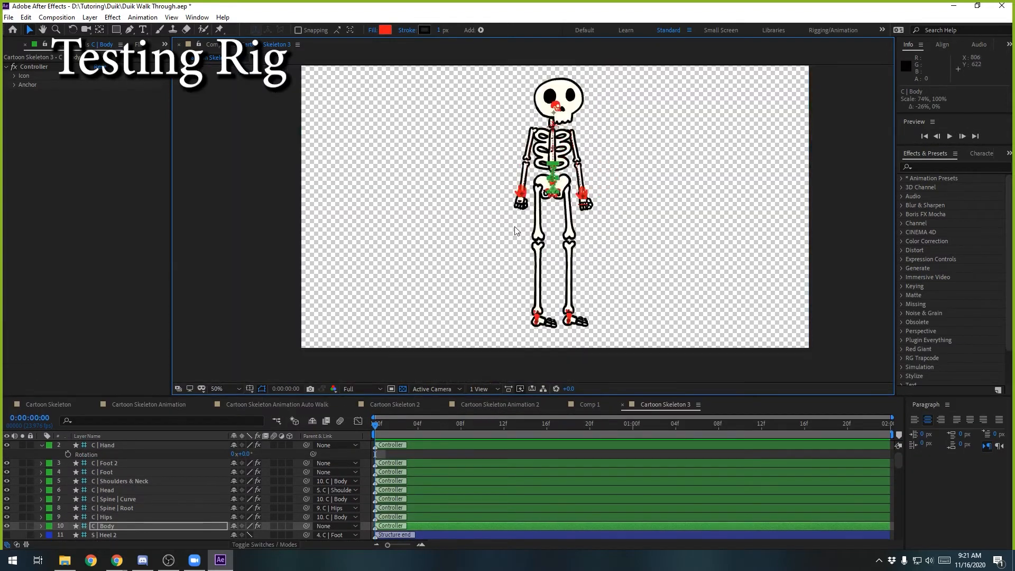
- Test the leg and arm IK by lowering the C | Body controller to about 947.5, 610, and undo the moves
drag(555, 188, 551, 221)
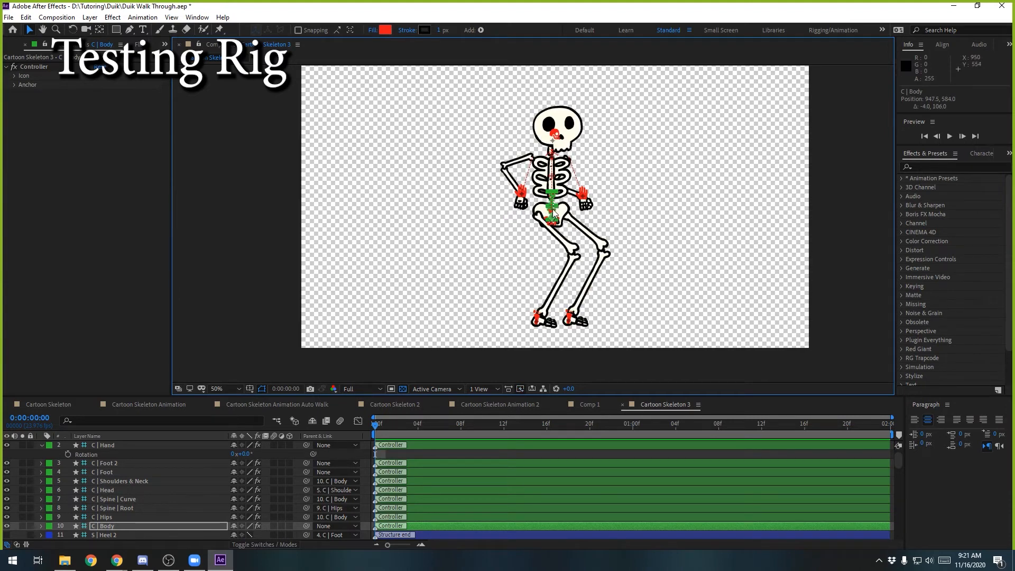
mouse_move(553, 204)
mouse_down()
mouse_move(553, 188)
mouse_move(557, 209)
mouse_move(556, 201)
mouse_up()
drag(555, 189, 612, 244)
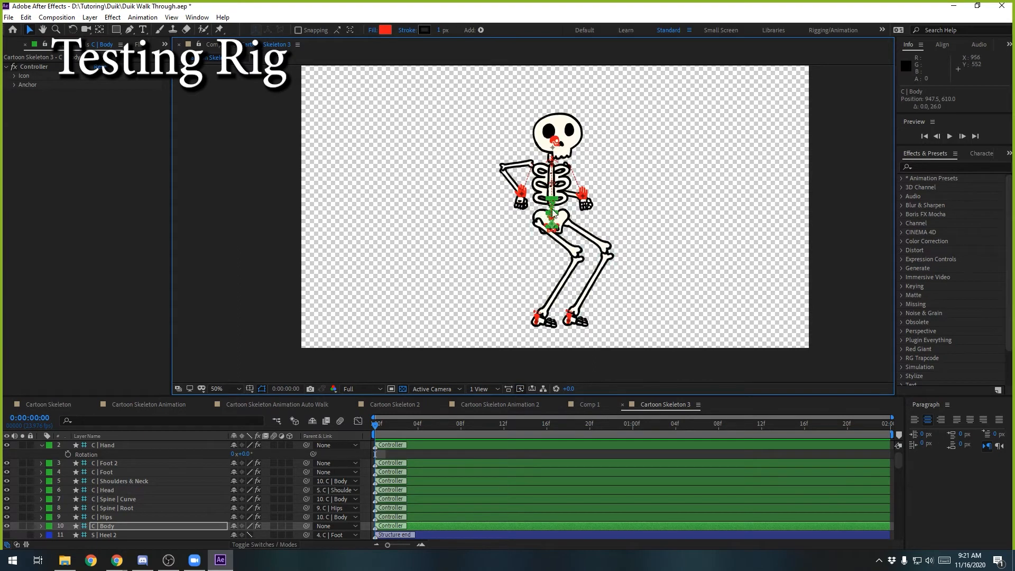
key(ctrl+z)
key(ctrl+z)
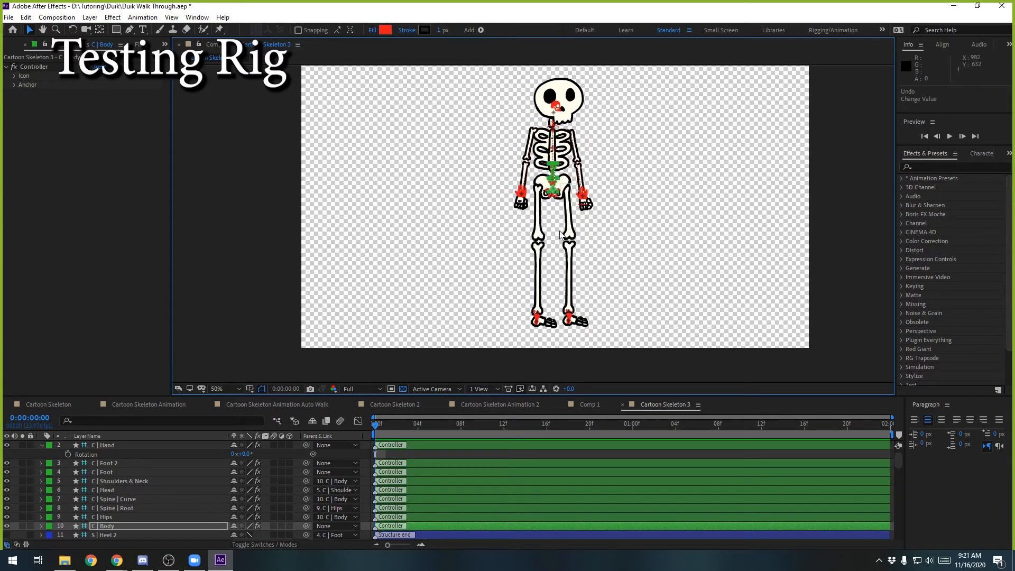
drag(484, 222, 475, 239)
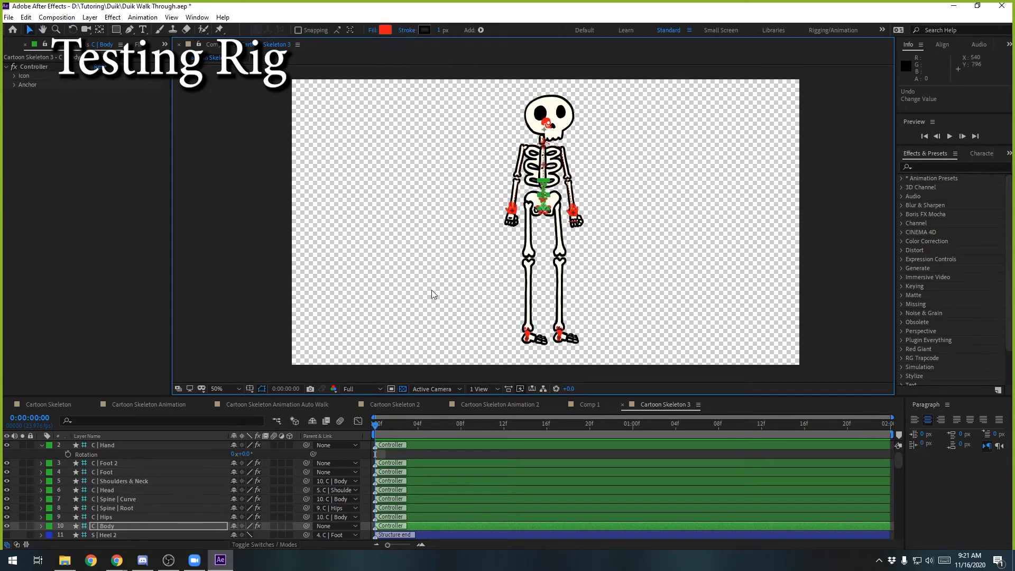
- Select the controllers from C | Hand through C | Body and apply Duik's Walk cycle automation to them
click(116, 436)
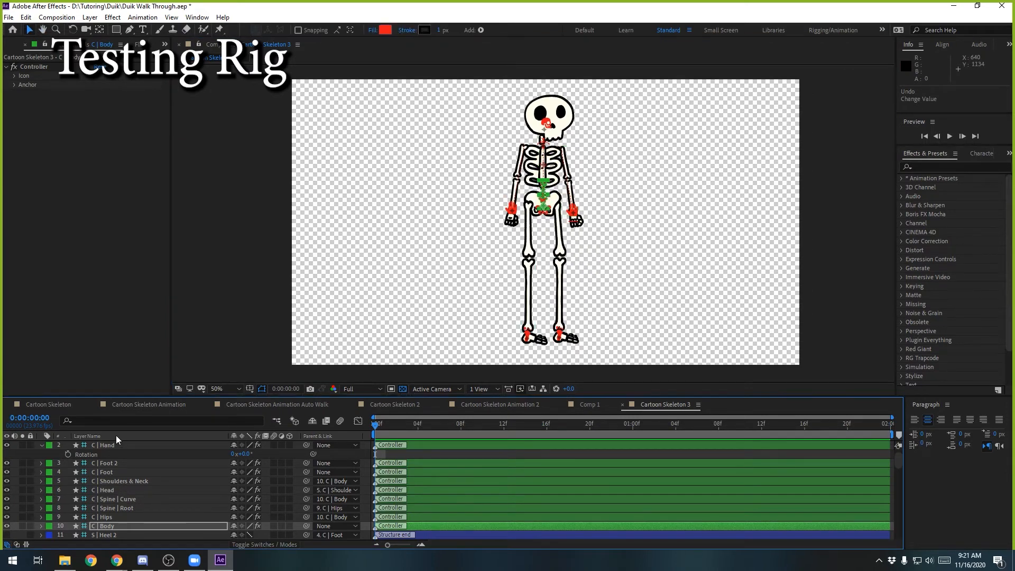
click(114, 445)
shift+click(115, 526)
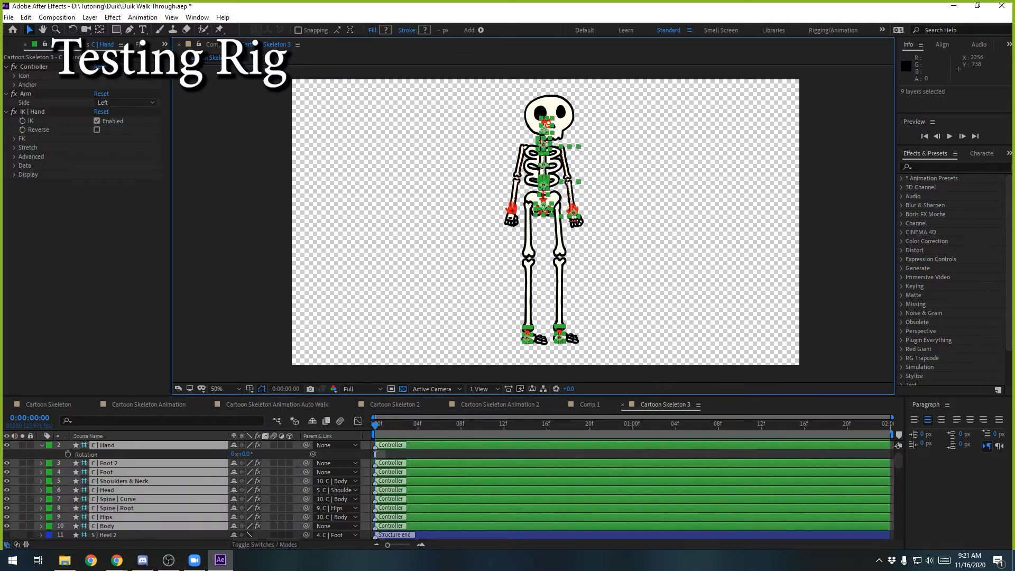
click(646, 109)
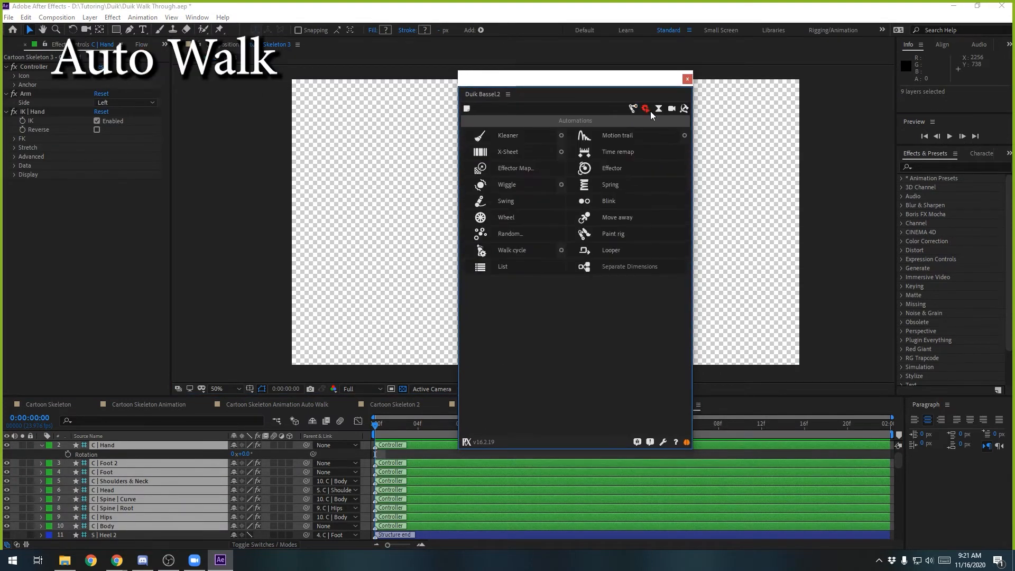
drag(546, 88, 797, 59)
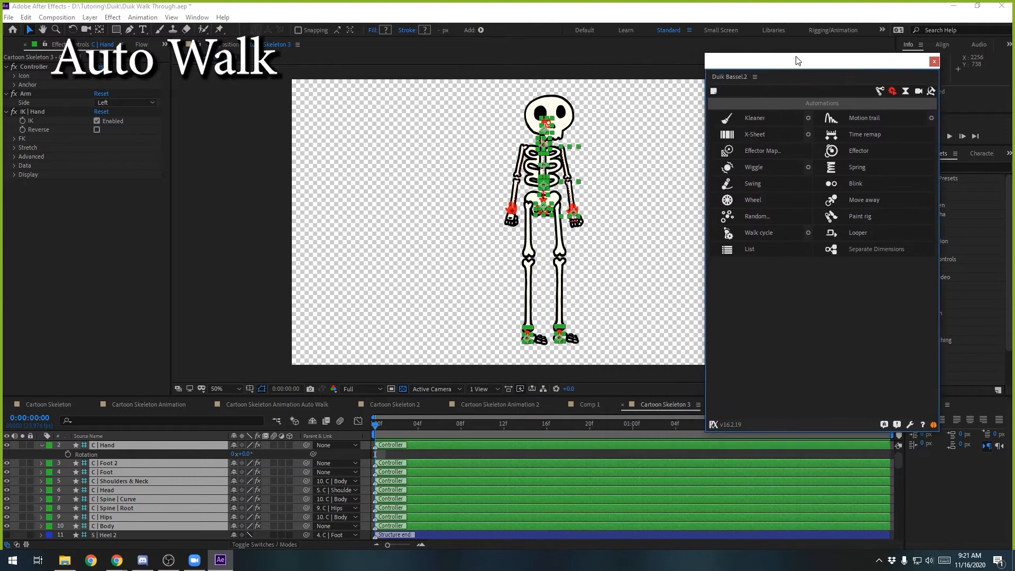
click(756, 231)
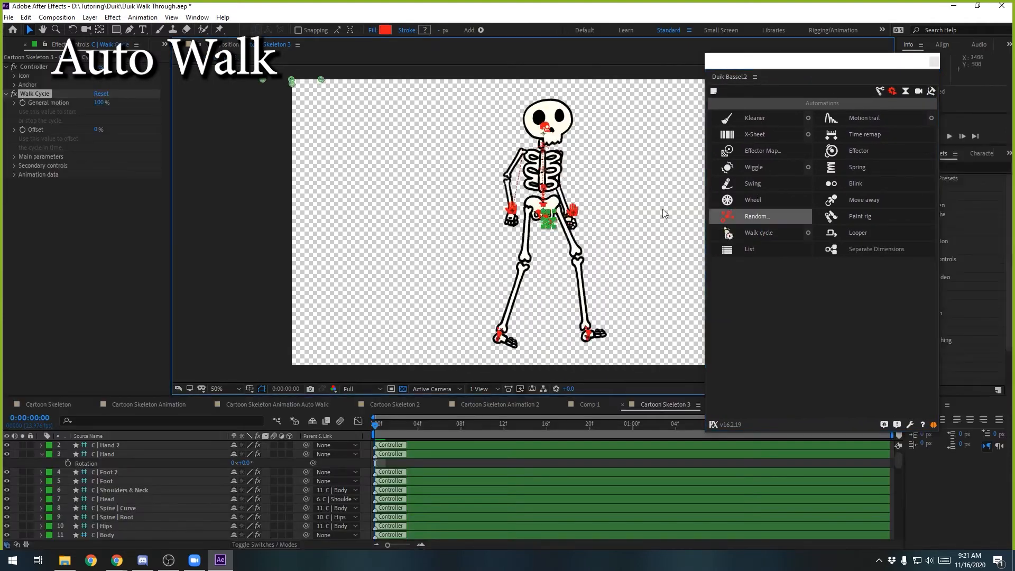
- Preview the walk, move the Duik window out of the way and set the Walk Cycle's walk speed to 3.5
key(space)
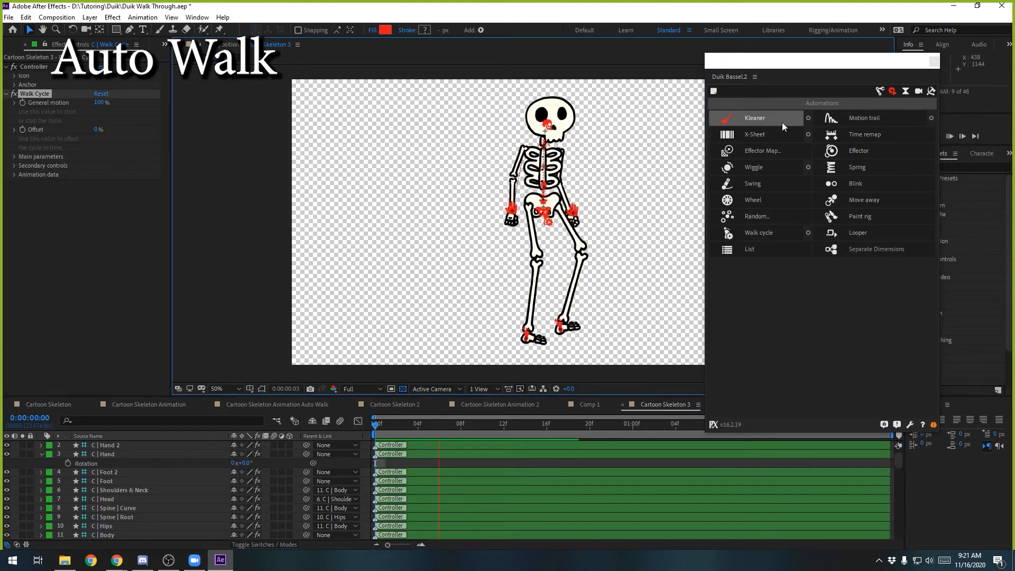
drag(796, 66, 1014, 74)
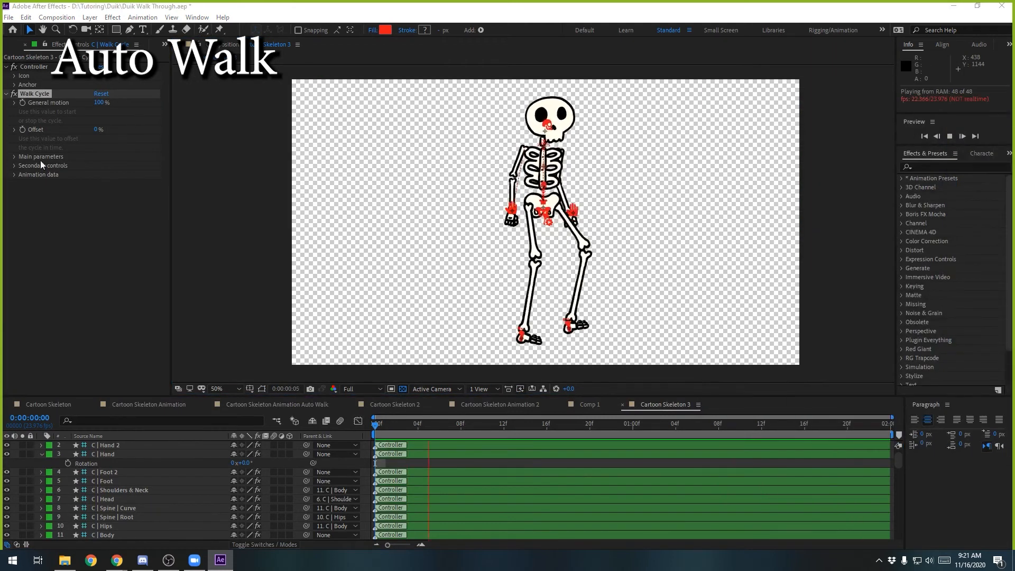
click(14, 156)
click(14, 156)
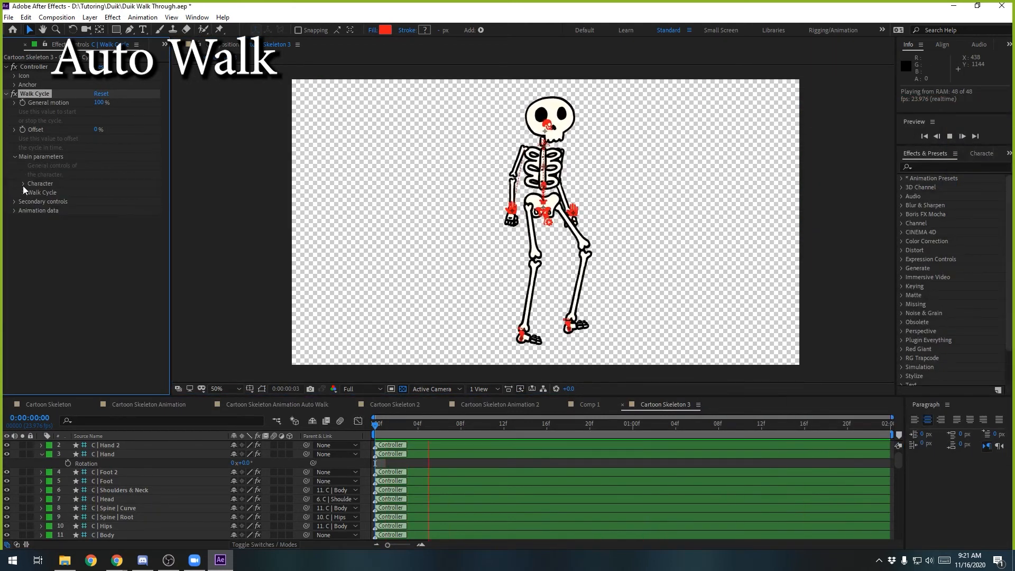
click(23, 191)
click(100, 210)
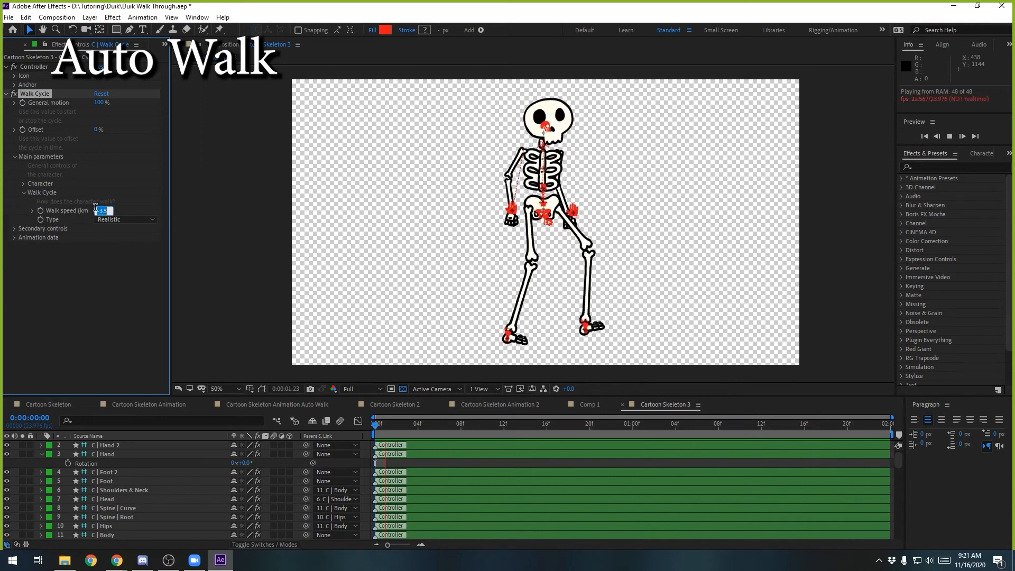
text(3.5)
key(Return)
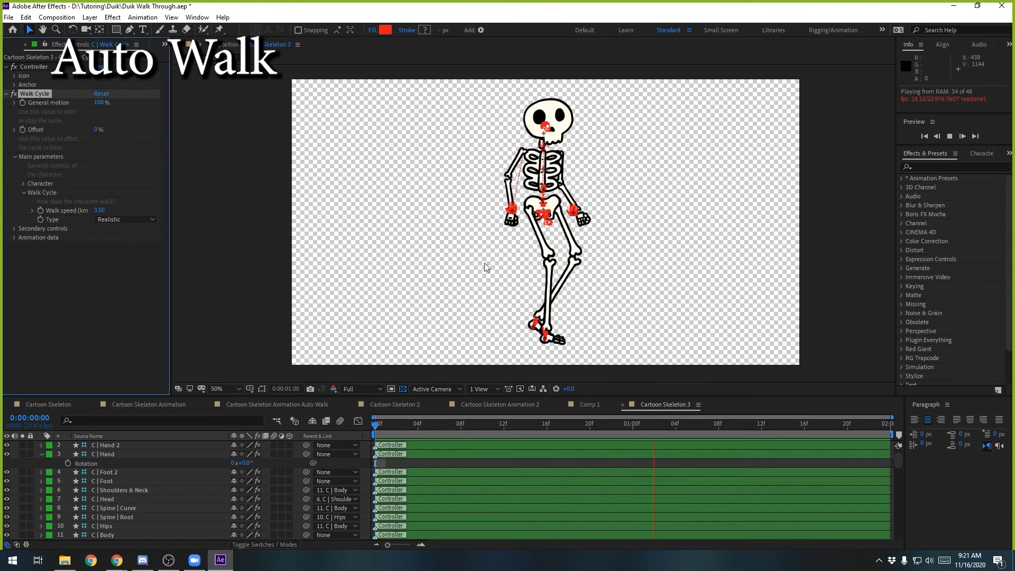
- Stop the preview, inspect the right-hand controller C | Hand 2 and undo the Walk cycle automation
click(517, 200)
click(511, 209)
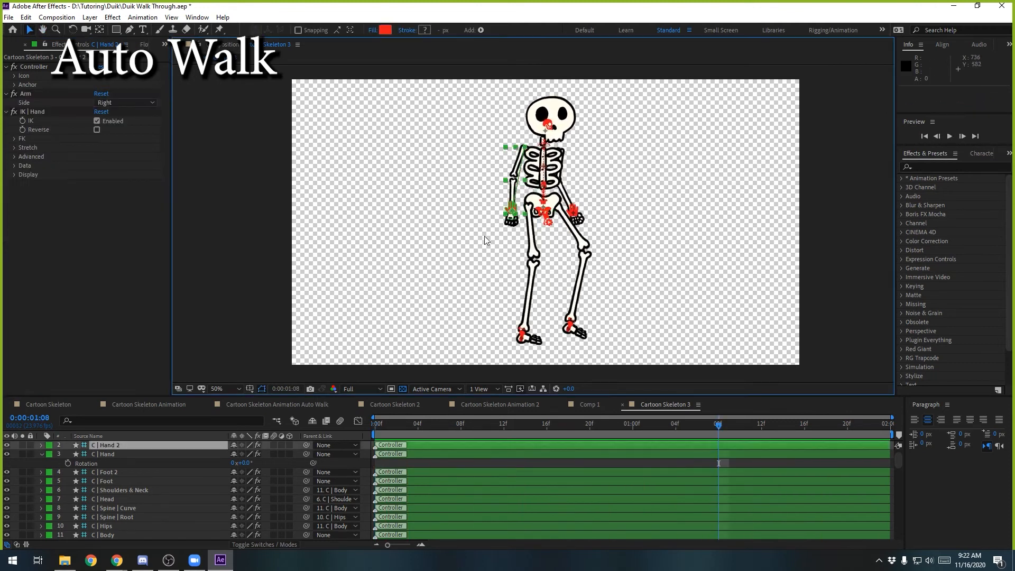
key(ctrl+a)
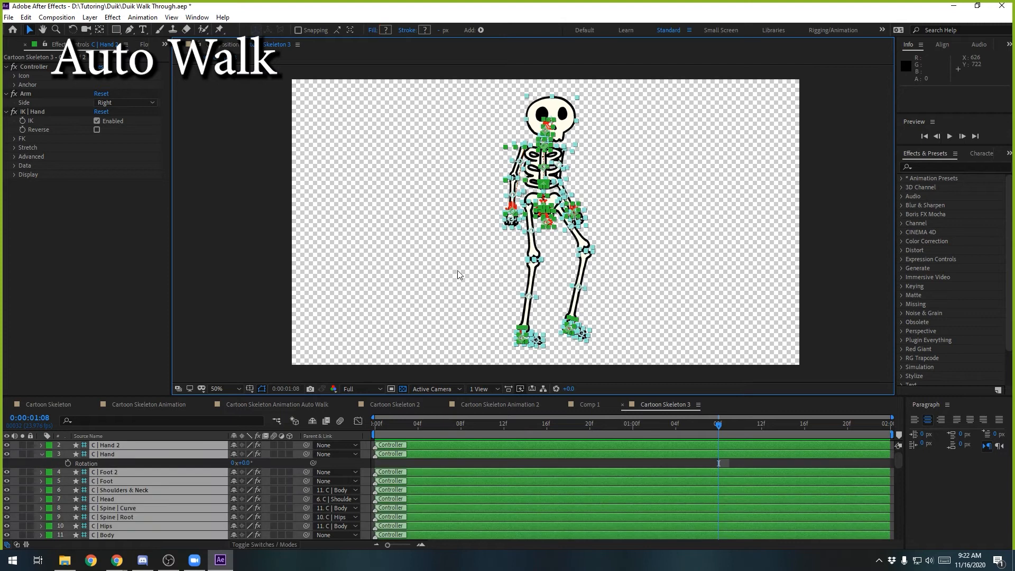
key(ctrl+z)
key(ctrl+z)
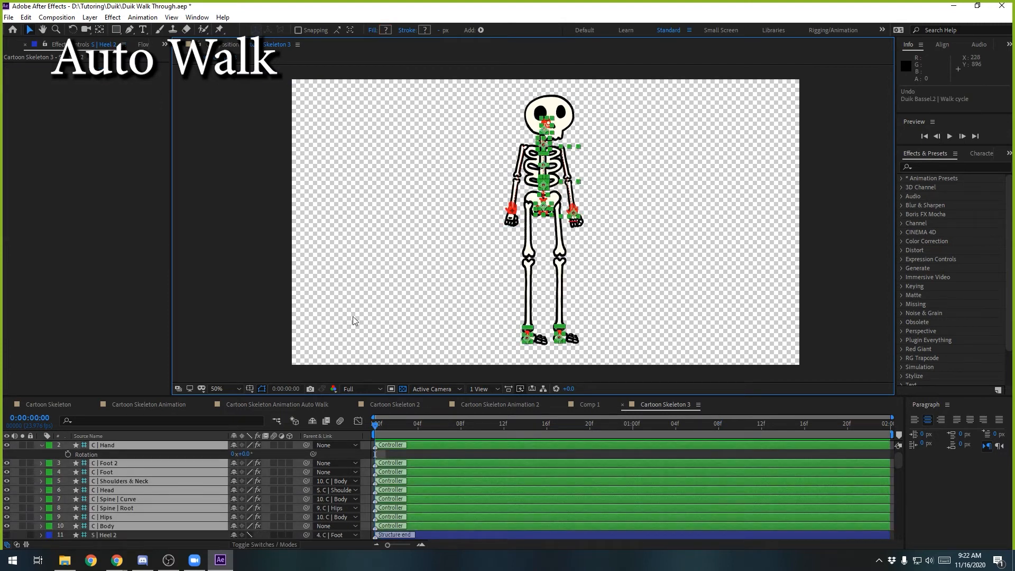
- Select all controllers from C | Hand 2 through C | Body and apply Duik's Walk cycle automation
click(418, 286)
click(109, 448)
scroll(121, 453, up, 1)
click(113, 447)
scroll(126, 470, down, 2)
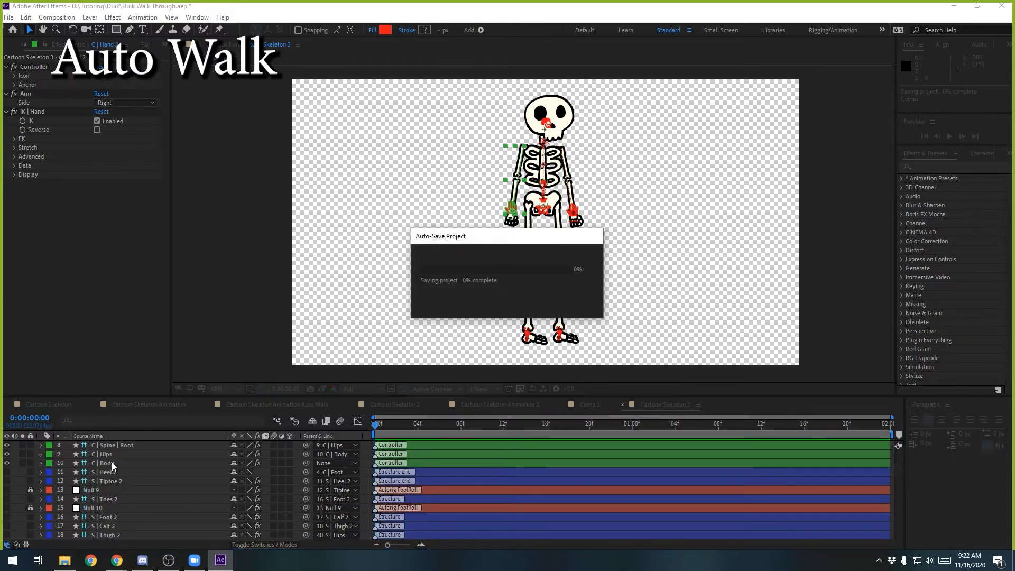
shift+click(108, 463)
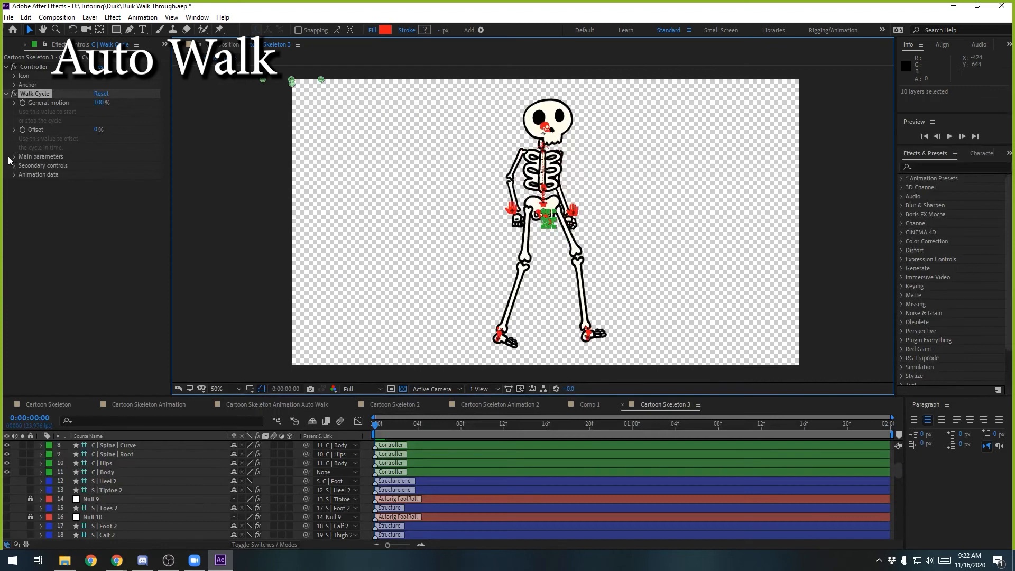
- Set the new Walk Cycle's walk speed to 3.5 and preview the skeleton's walk animation
click(14, 157)
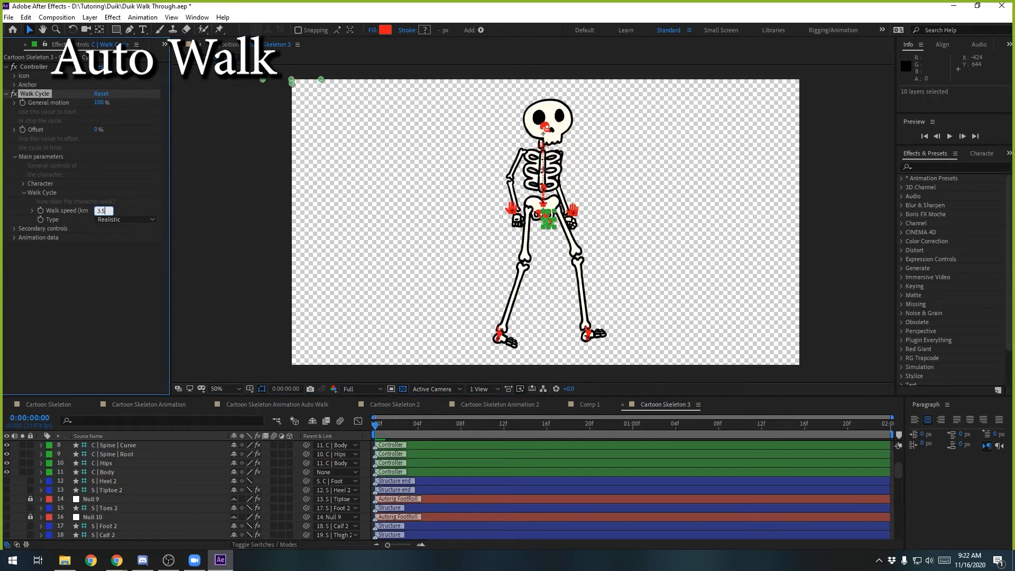
key(Return)
key(space)
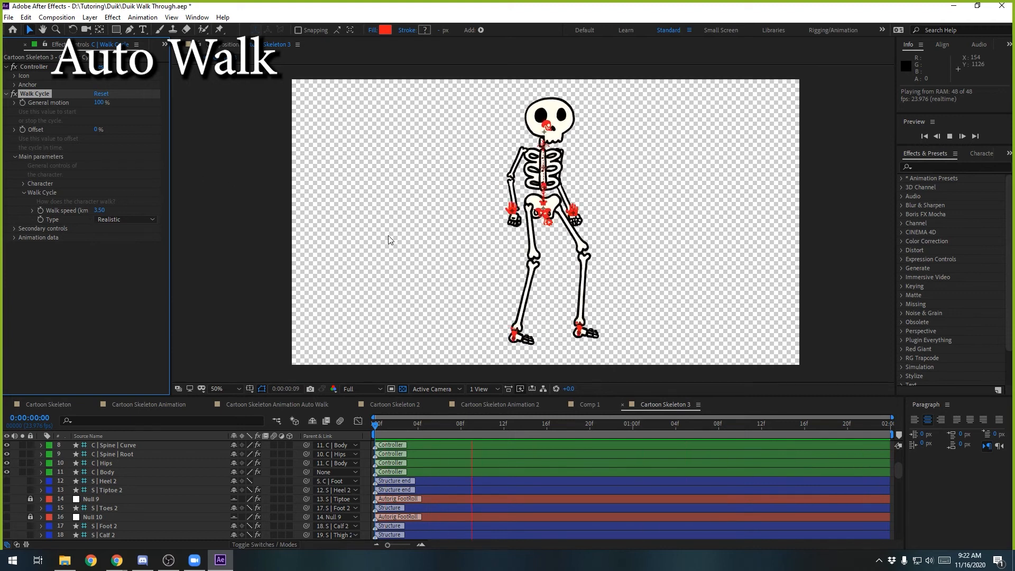
key(space)
click(867, 220)
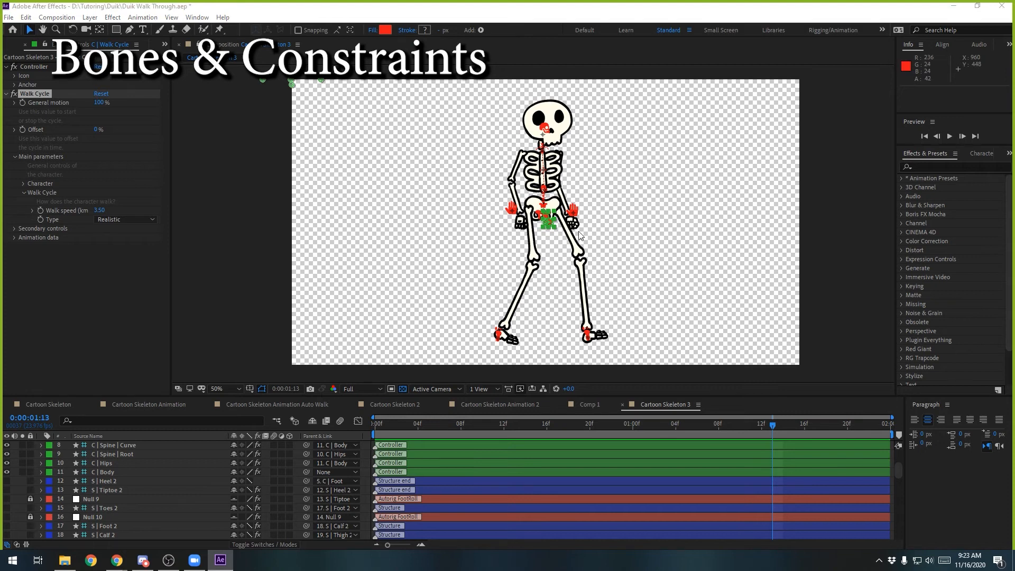
- Create a new 1920 x 1080, two-second composition and draw a large blue rectangle at its centre
key(ctrl+n)
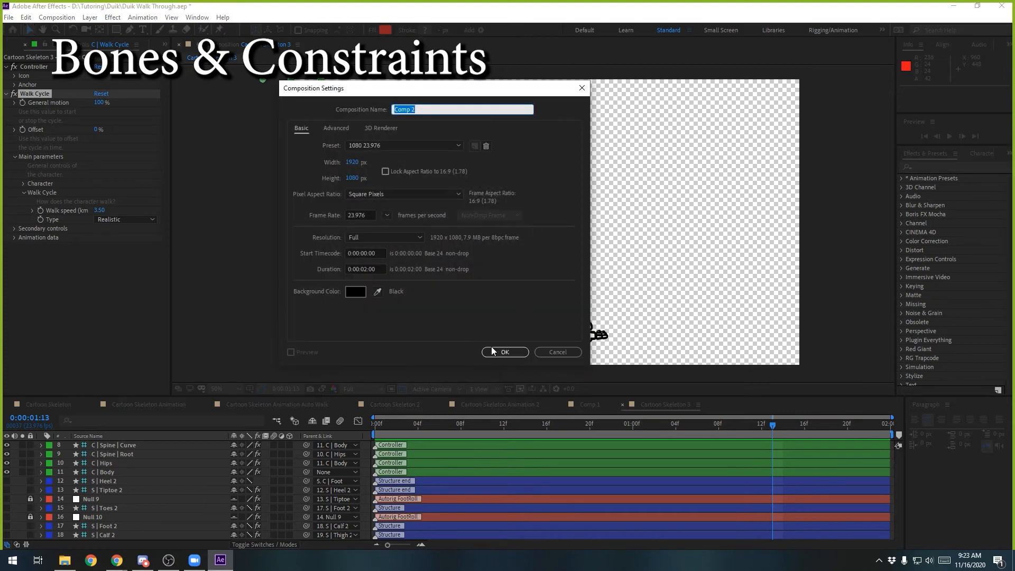
click(503, 352)
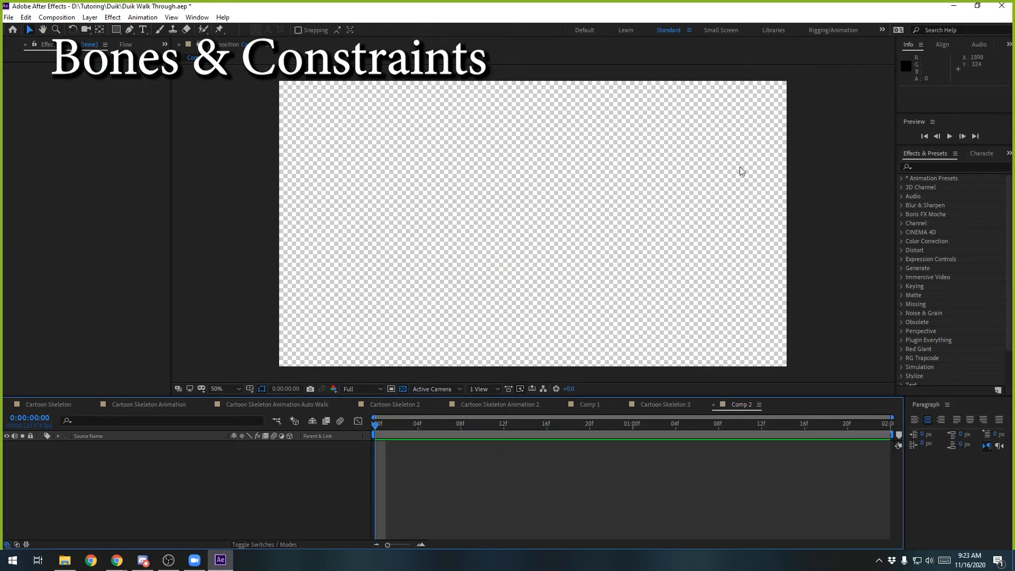
click(116, 30)
drag(456, 147, 612, 290)
key(v)
click(506, 516)
click(528, 236)
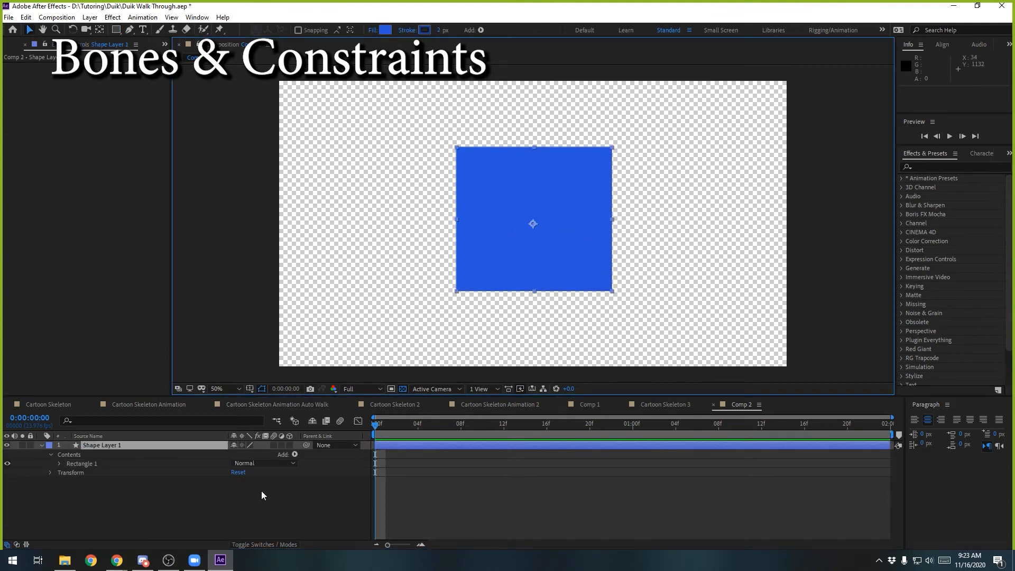
- Place puppet pins near the rectangle's four corners and pull the lower-left pin inward to 810, 664
click(220, 30)
click(468, 156)
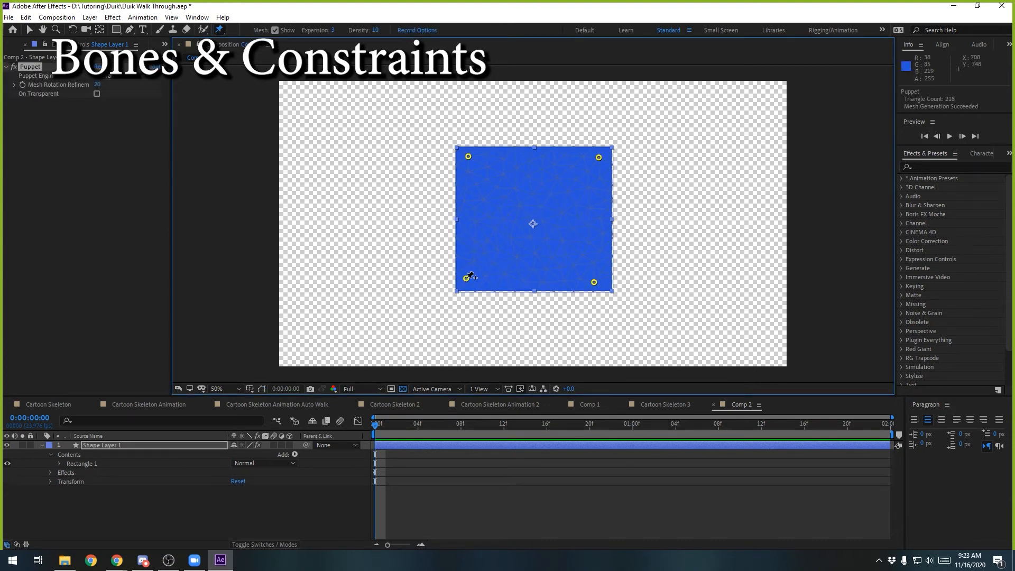
mouse_move(481, 271)
mouse_down()
mouse_move(536, 208)
mouse_move(494, 226)
mouse_move(482, 218)
mouse_move(492, 256)
mouse_up()
- Leave the Puppet Pin tool, select the rectangle's shape layer and reveal its keyframed puppet pin positions
click(383, 450)
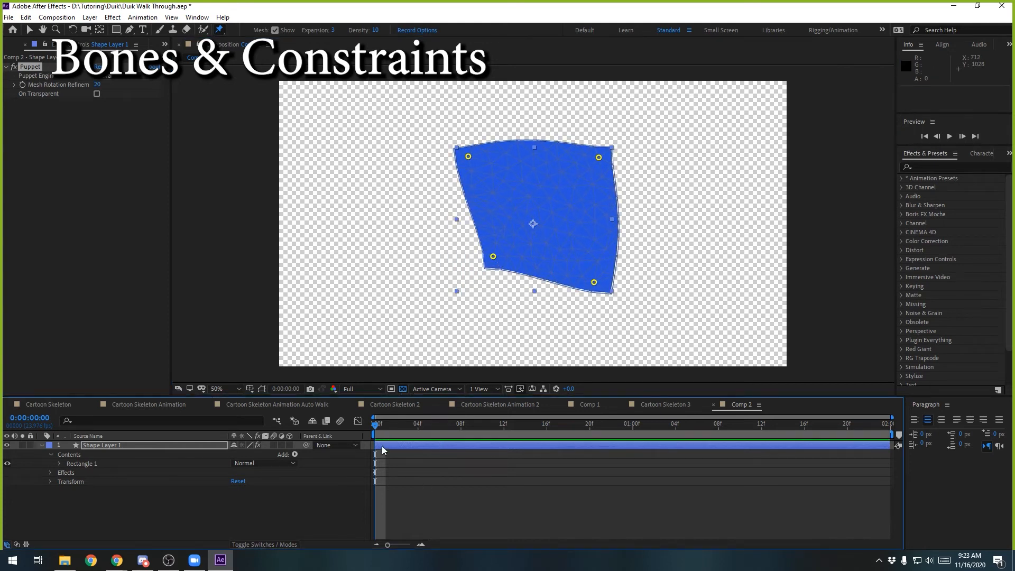
click(423, 509)
key(v)
click(503, 250)
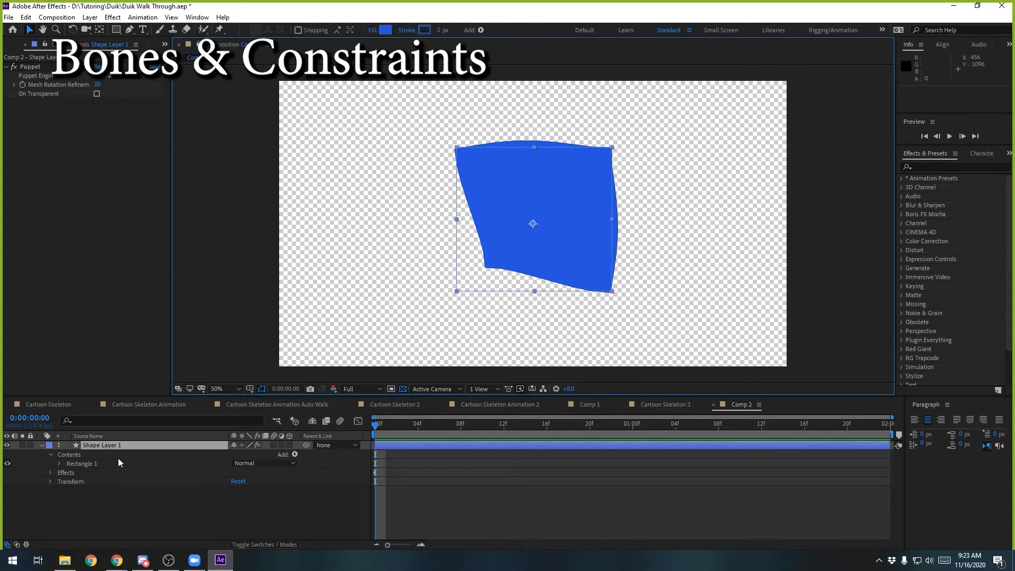
key(u)
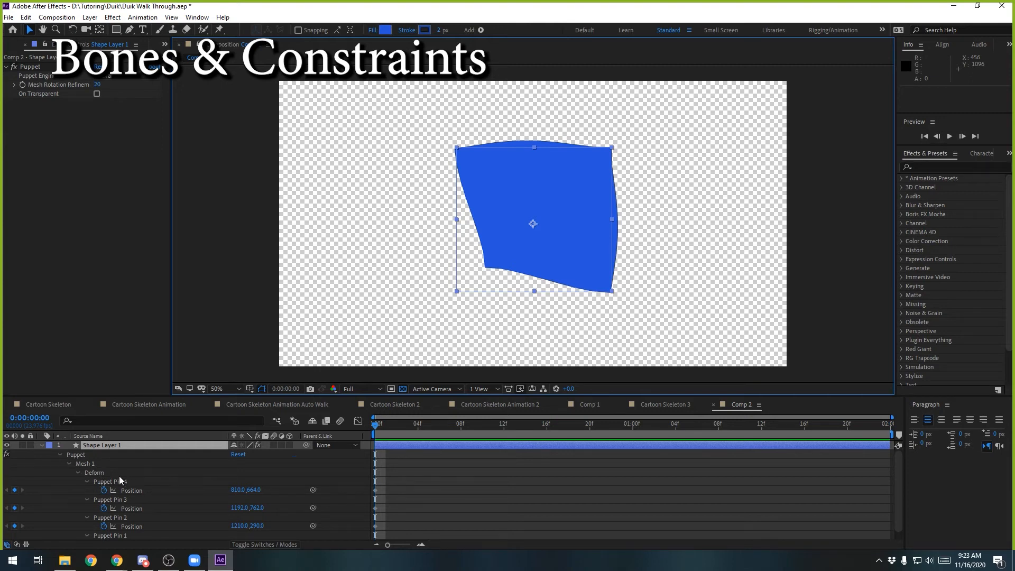
- Select Puppet Pin 4's position property and move the pin outward to 724, 662
scroll(119, 475, down, 1)
click(144, 481)
mouse_move(496, 259)
mouse_down()
mouse_move(480, 270)
mouse_move(505, 264)
mouse_move(507, 249)
mouse_move(477, 259)
mouse_up()
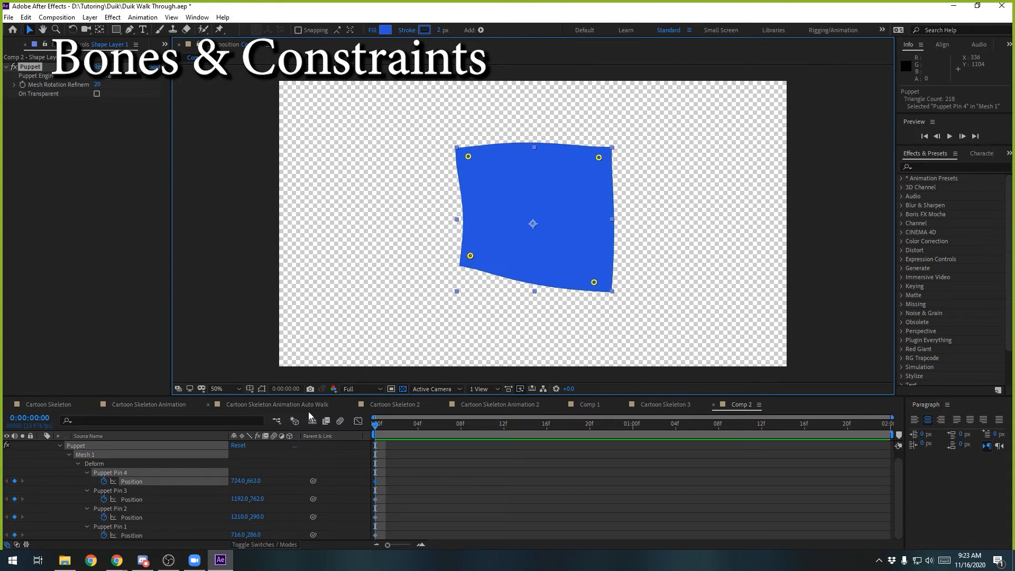
- Select the three remaining puppet pins as well and add Duik bones to all four pins
click(469, 162)
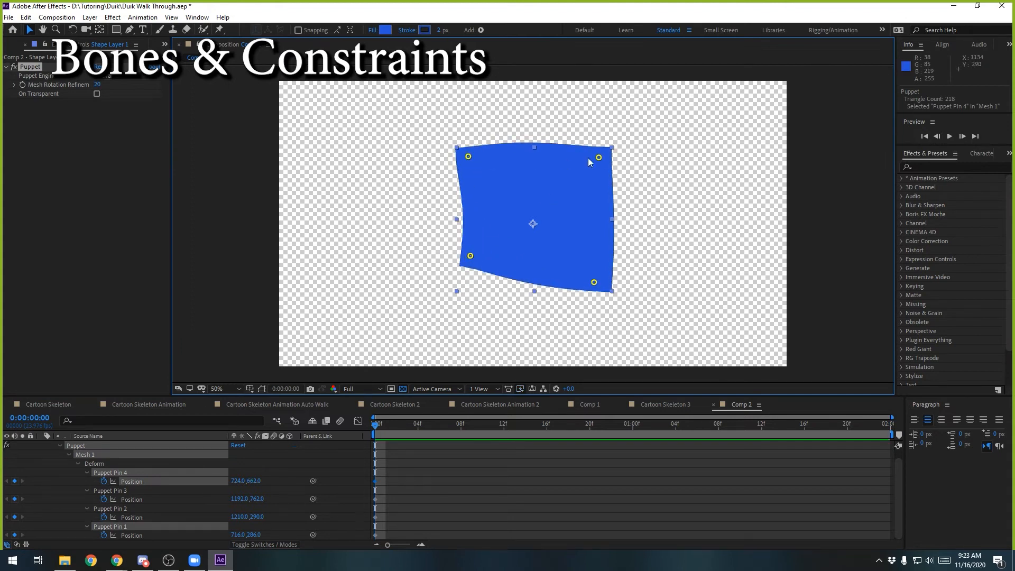
shift+click(599, 157)
shift+click(594, 282)
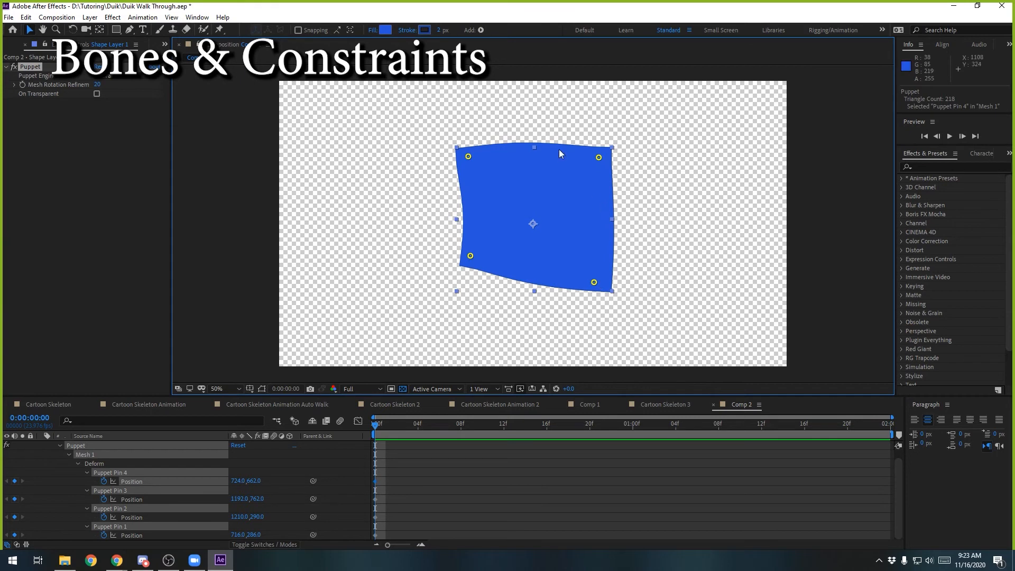
drag(1014, 86, 557, 77)
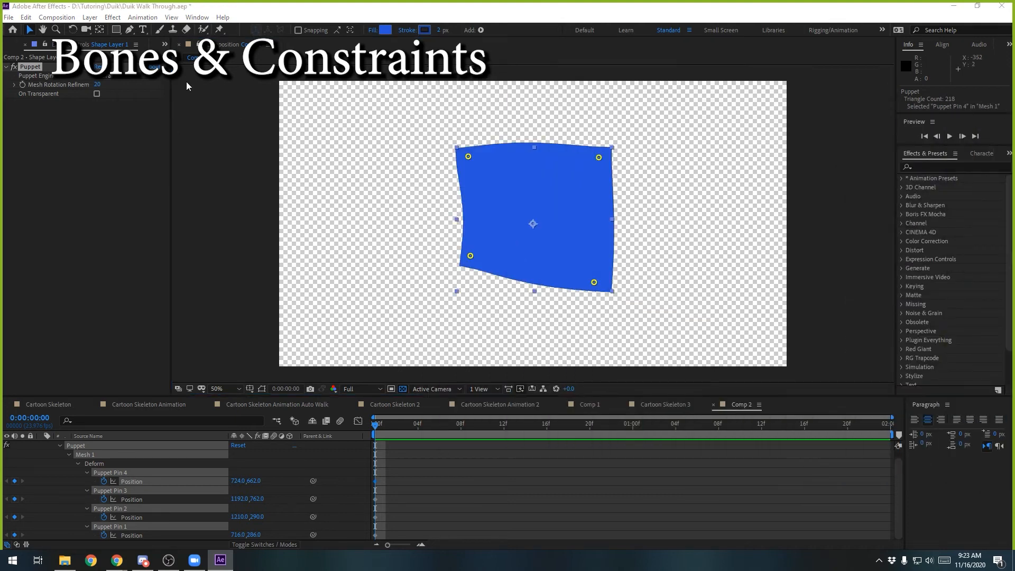
click(796, 187)
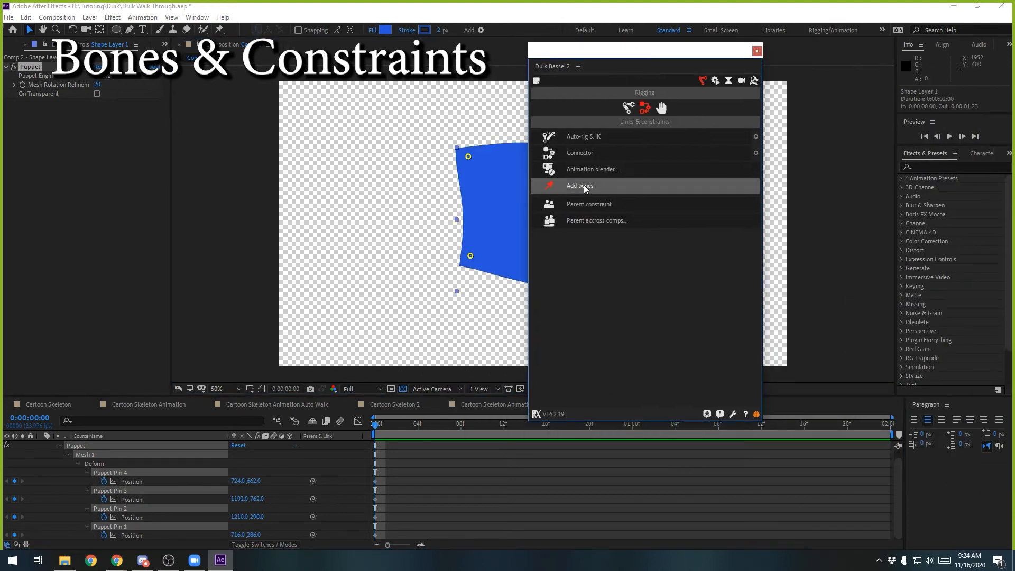
click(583, 185)
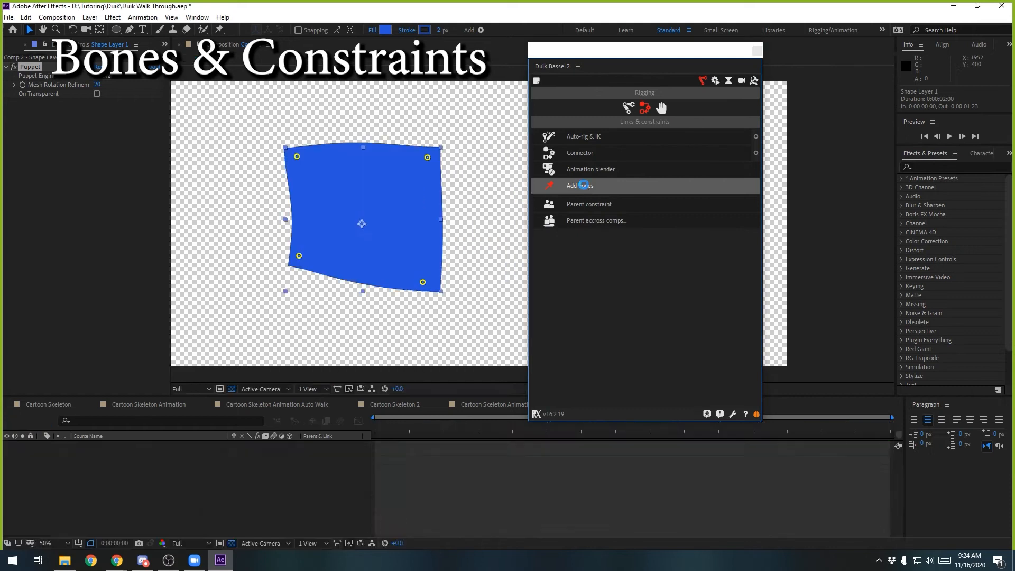
drag(631, 51, 1014, 106)
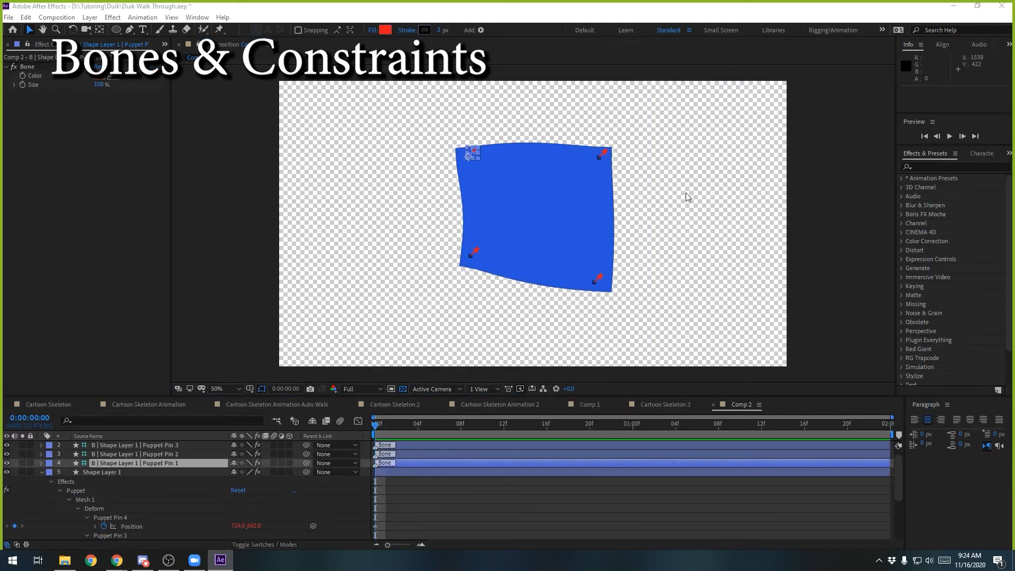
- Undo the accidental scaling of the bone at the rectangle's upper-right corner and move that bone inward
click(686, 192)
drag(599, 154, 588, 189)
key(ctrl+z)
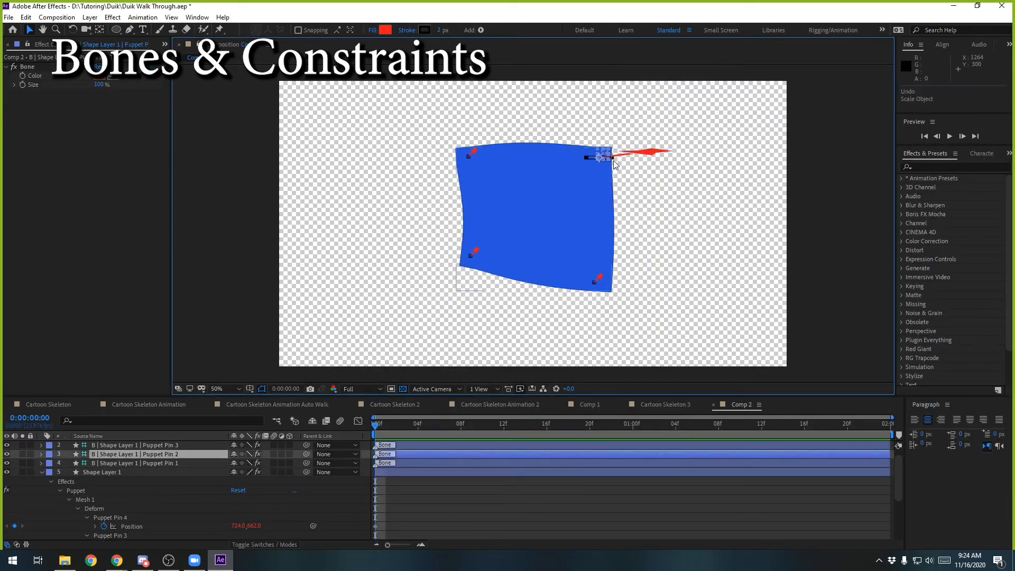
scroll(615, 145, up, 1)
mouse_move(676, 104)
mouse_down()
mouse_move(568, 146)
mouse_move(637, 166)
mouse_move(714, 111)
mouse_move(638, 242)
mouse_move(645, 163)
mouse_up()
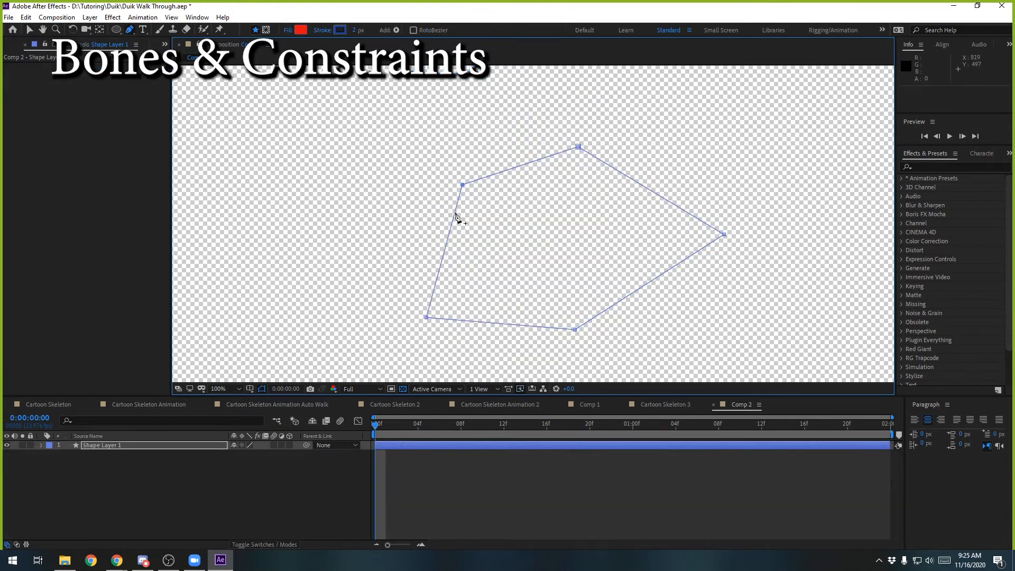
- Select the five-sided shape's layer and curve its upper-left vertex by pulling out tangent handles with the Pen tool
click(223, 506)
key(v)
click(121, 445)
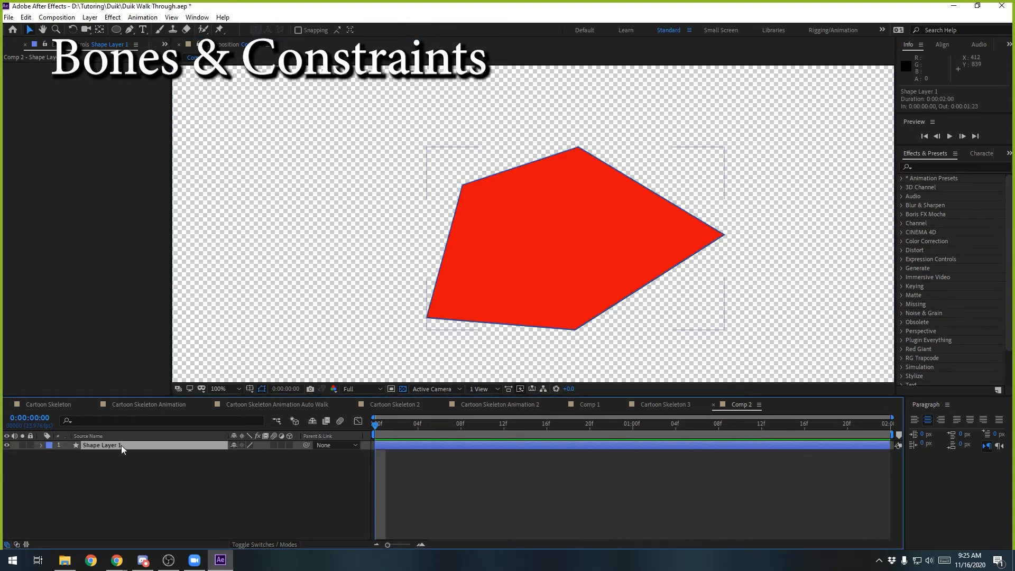
click(41, 445)
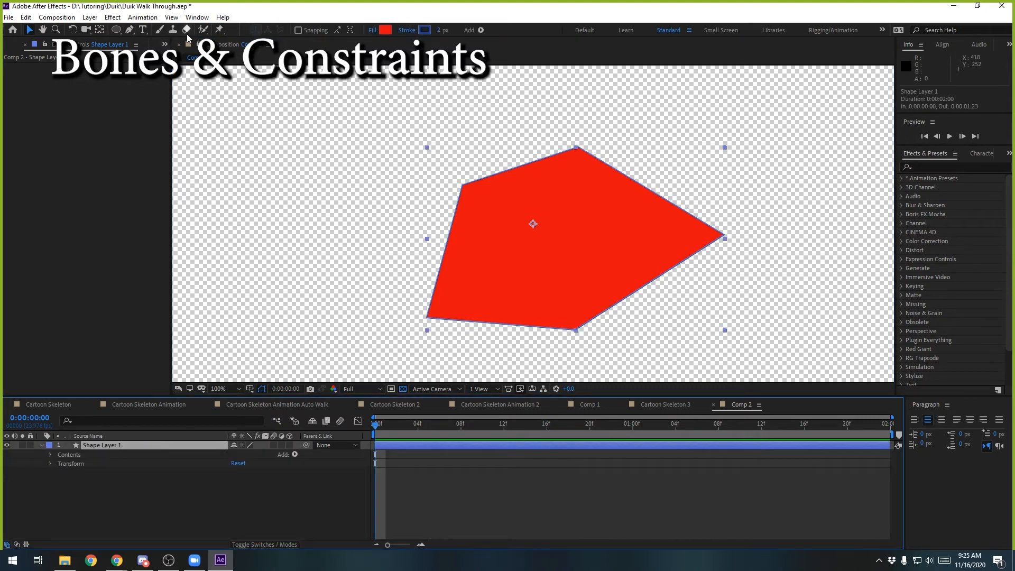
click(132, 31)
drag(460, 185, 436, 227)
key(v)
- Reveal the Path property inside Shape 1 and add Duik bones to the path's vertices
click(47, 456)
click(59, 463)
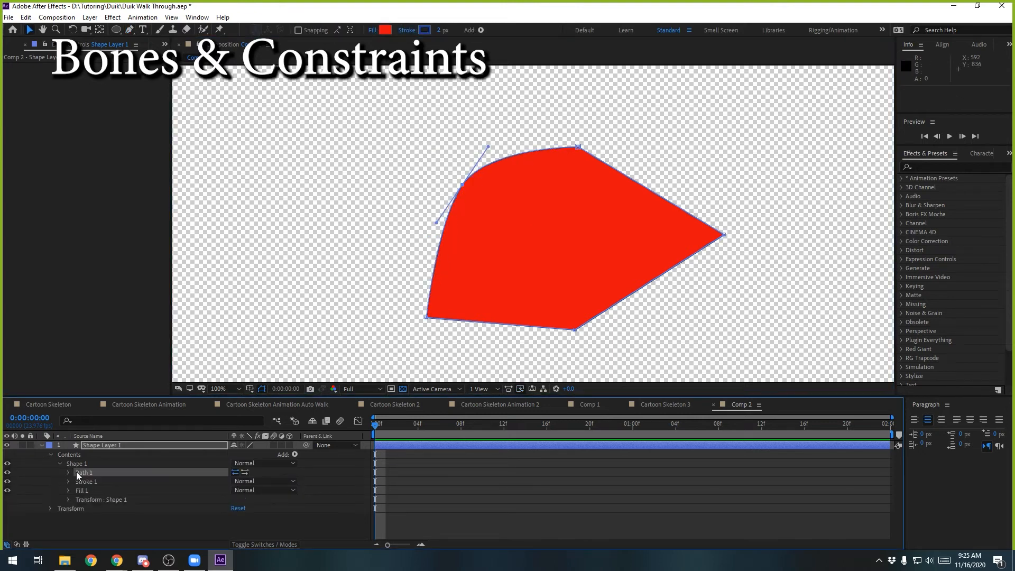
click(69, 473)
drag(1014, 64, 823, 60)
click(726, 194)
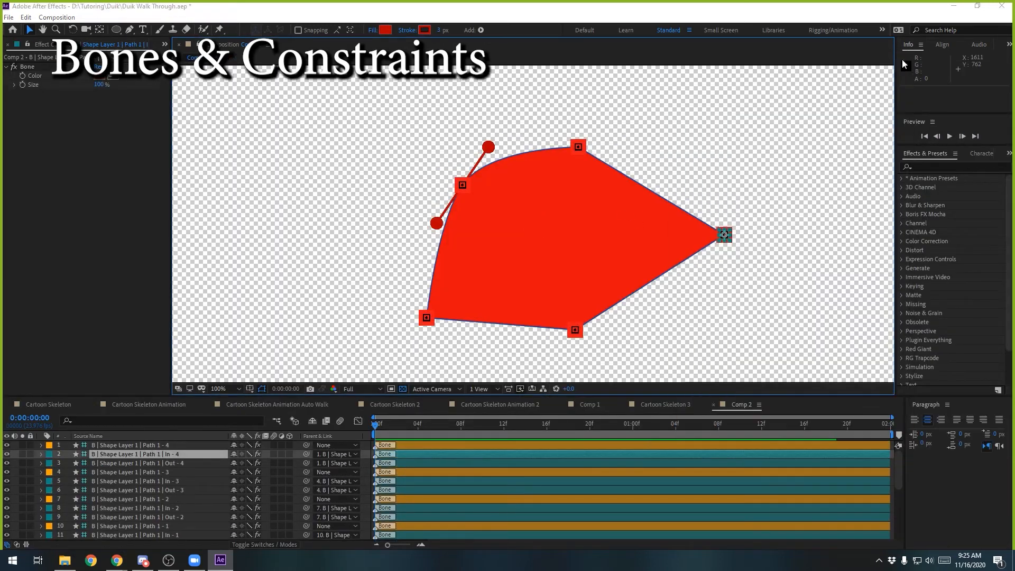
- Set the shape's fill colour to teal
click(385, 29)
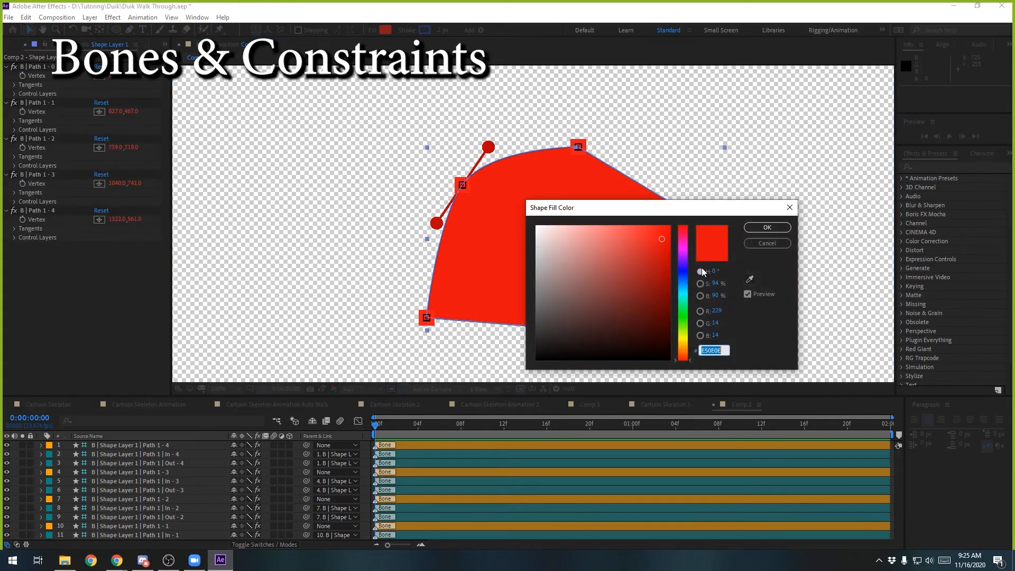
click(683, 272)
drag(683, 270, 684, 308)
click(766, 228)
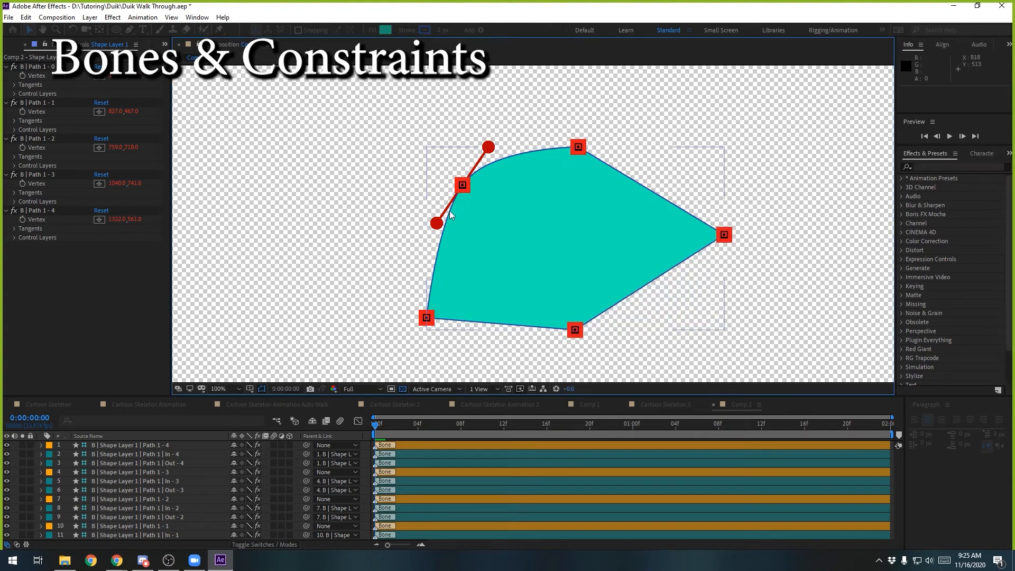
- Move the bone at the shape's rightmost vertex outward to 1394, 536
key(comma)
key(comma)
key(comma)
key(comma)
key(period)
key(period)
key(period)
key(period)
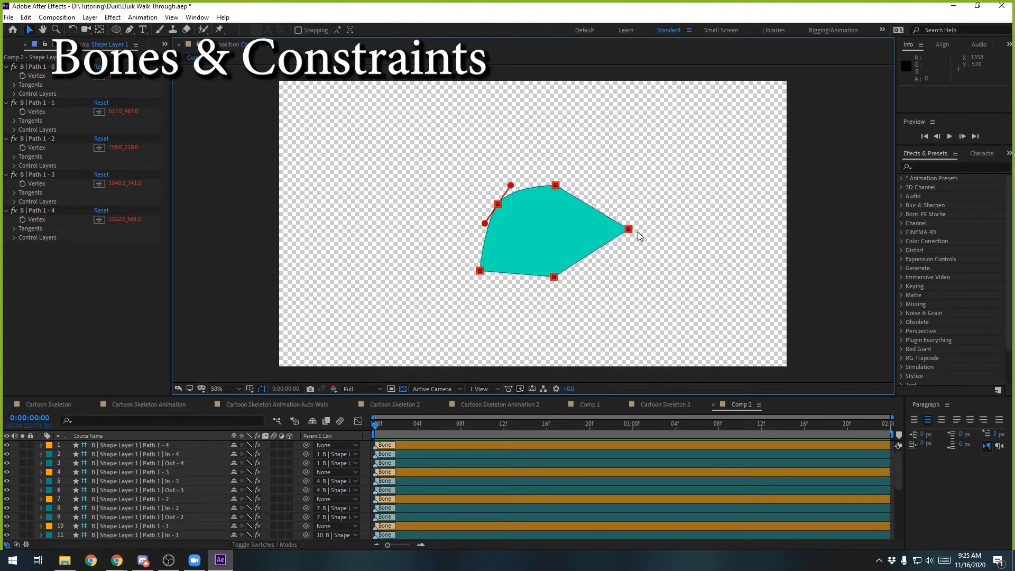
click(724, 235)
drag(724, 235, 744, 230)
scroll(186, 478, down, 5)
click(91, 455)
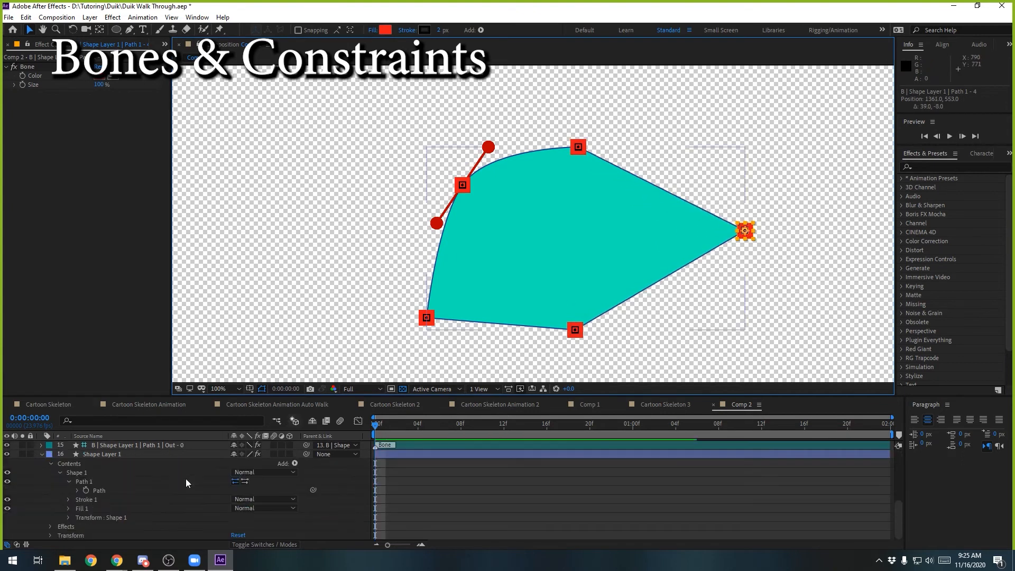
mouse_move(745, 231)
mouse_down()
mouse_move(667, 240)
mouse_move(645, 197)
mouse_move(655, 241)
mouse_move(724, 249)
mouse_move(761, 225)
mouse_up()
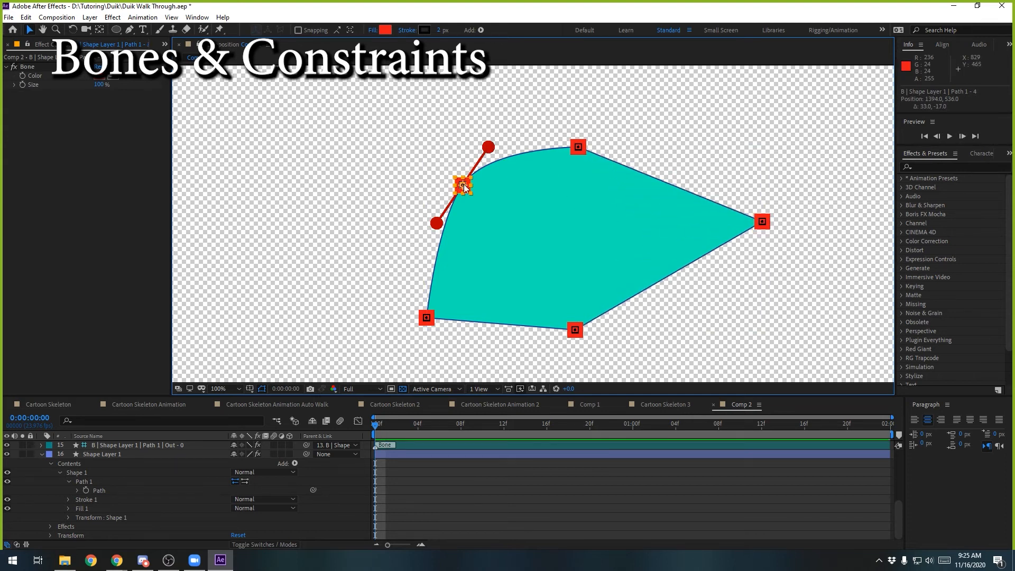
- Try rotating the bone at the curved upper-left vertex by about 26 degrees to turn its tangents, and undo the rotation
mouse_move(487, 148)
mouse_down()
mouse_move(507, 167)
mouse_move(471, 135)
mouse_move(460, 139)
mouse_move(516, 144)
mouse_move(477, 141)
mouse_move(487, 148)
mouse_up()
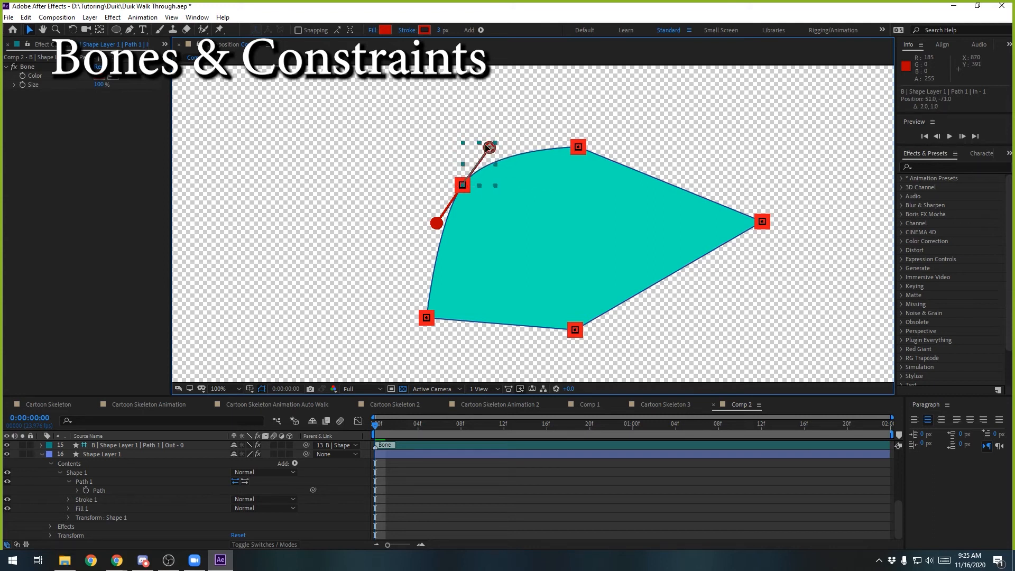
click(459, 182)
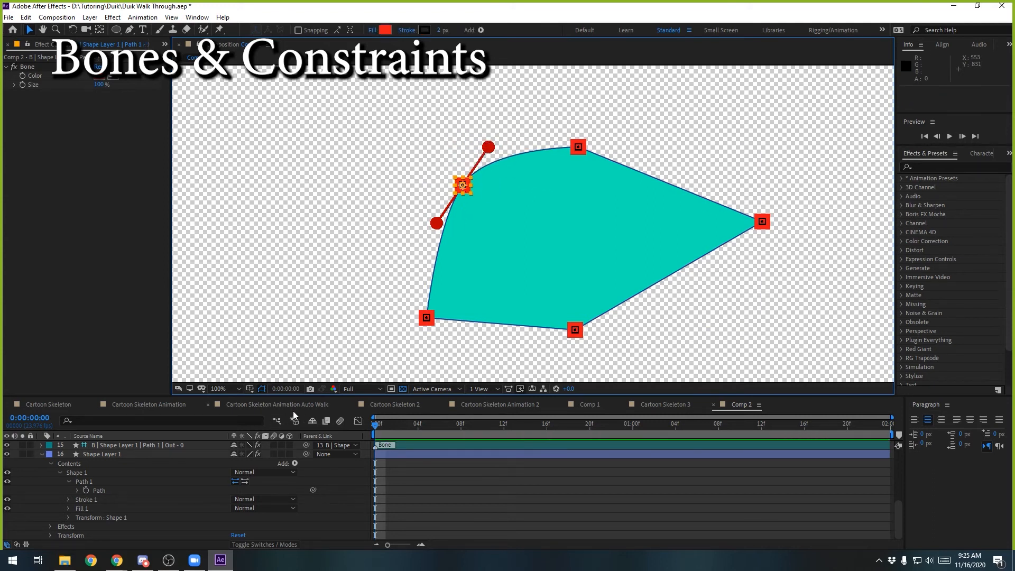
scroll(198, 486, up, 5)
scroll(222, 477, down, 5)
scroll(222, 475, up, 5)
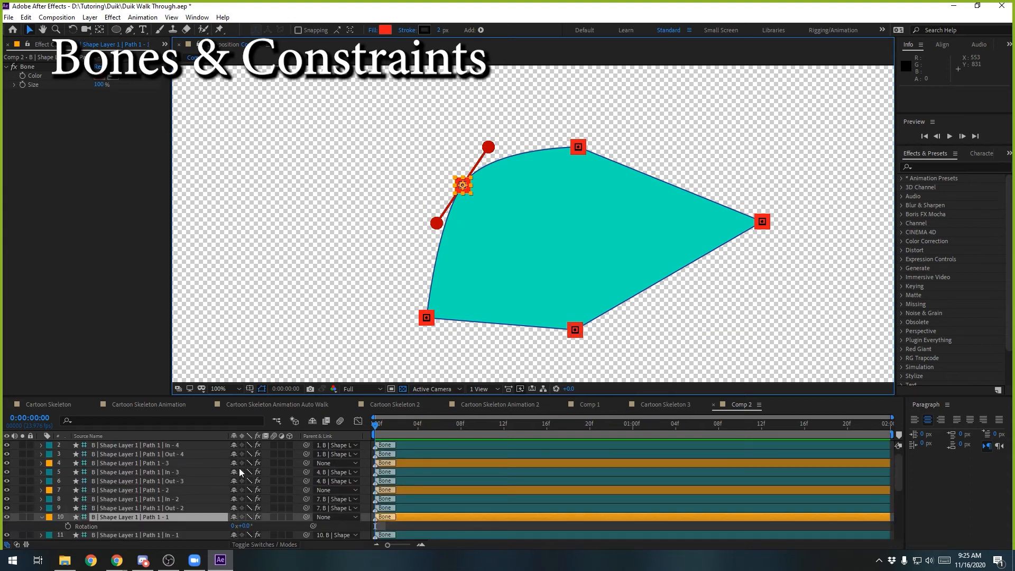
mouse_move(238, 525)
mouse_down()
mouse_move(279, 525)
mouse_move(231, 525)
mouse_move(275, 525)
mouse_move(249, 525)
mouse_up()
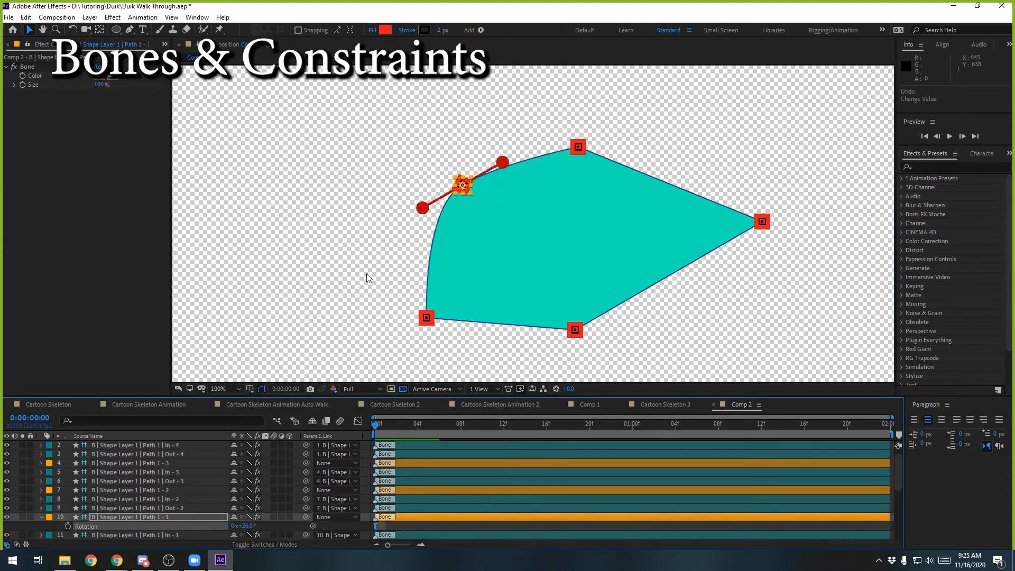
key(ctrl+z)
- Move the curved upper-left vertex's bone outward and the lower-left vertex's bone inward to 822, 686
mouse_move(436, 223)
mouse_down()
mouse_move(414, 188)
mouse_move(429, 219)
mouse_up()
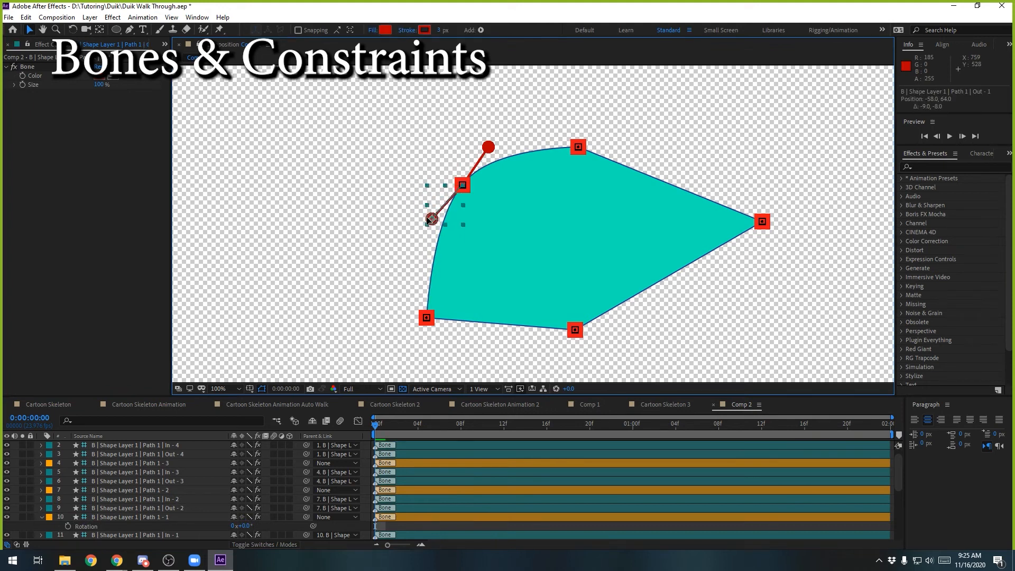
mouse_move(463, 185)
mouse_down()
mouse_move(422, 159)
mouse_move(446, 182)
mouse_up()
drag(410, 310, 443, 293)
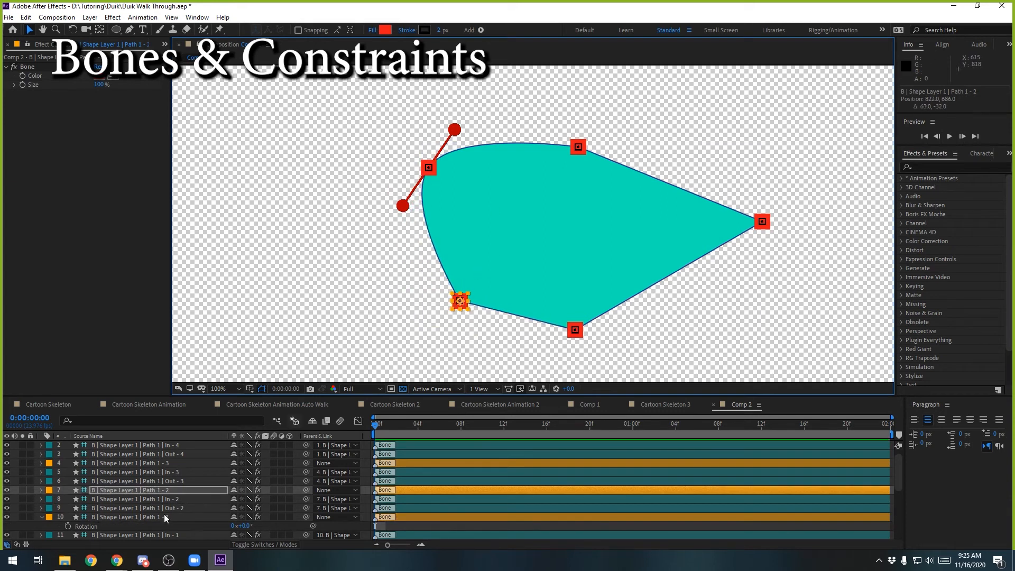
- Inspect the expression on Shape Layer 1's Path property
scroll(165, 517, down, 5)
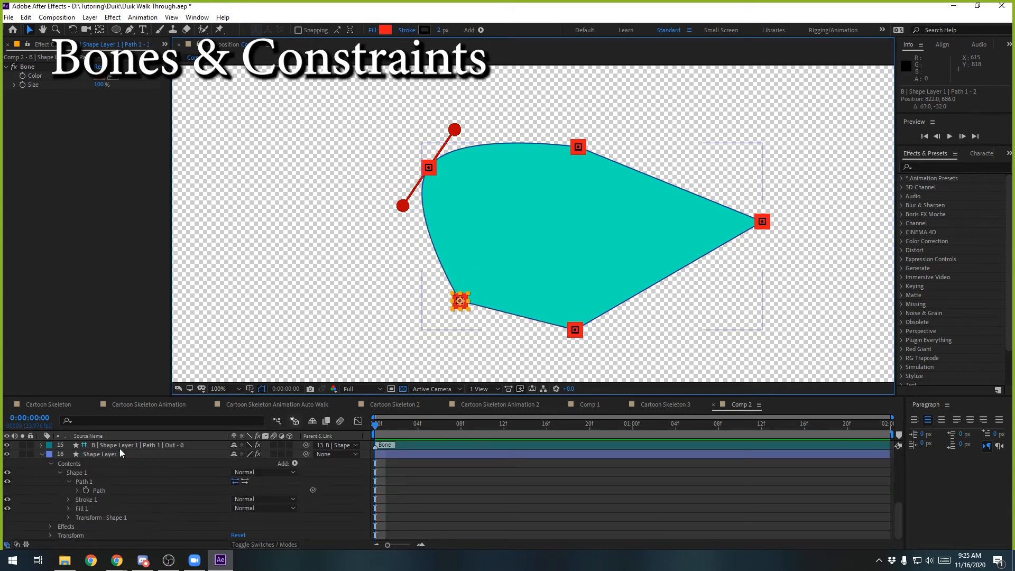
click(78, 490)
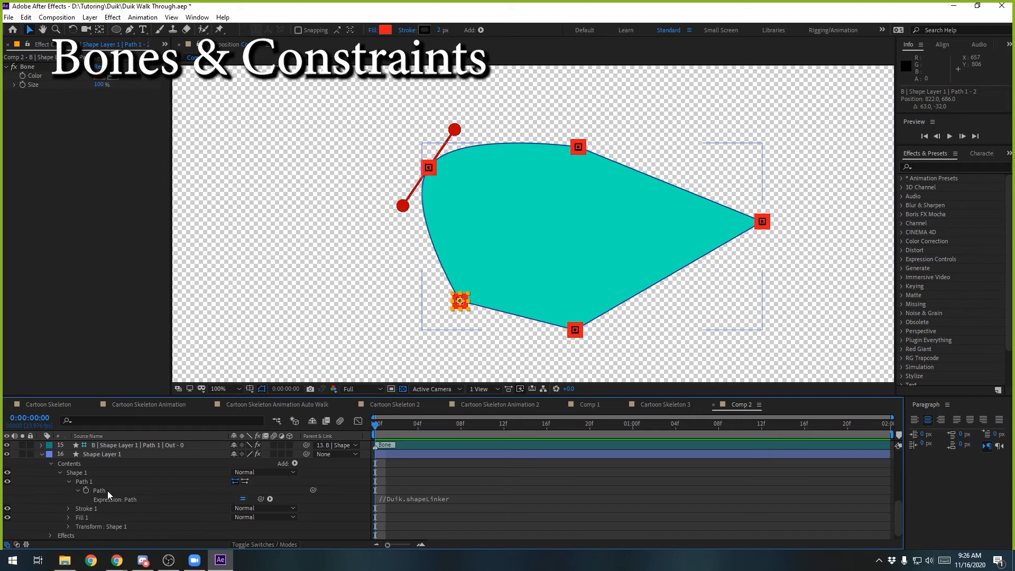
click(78, 491)
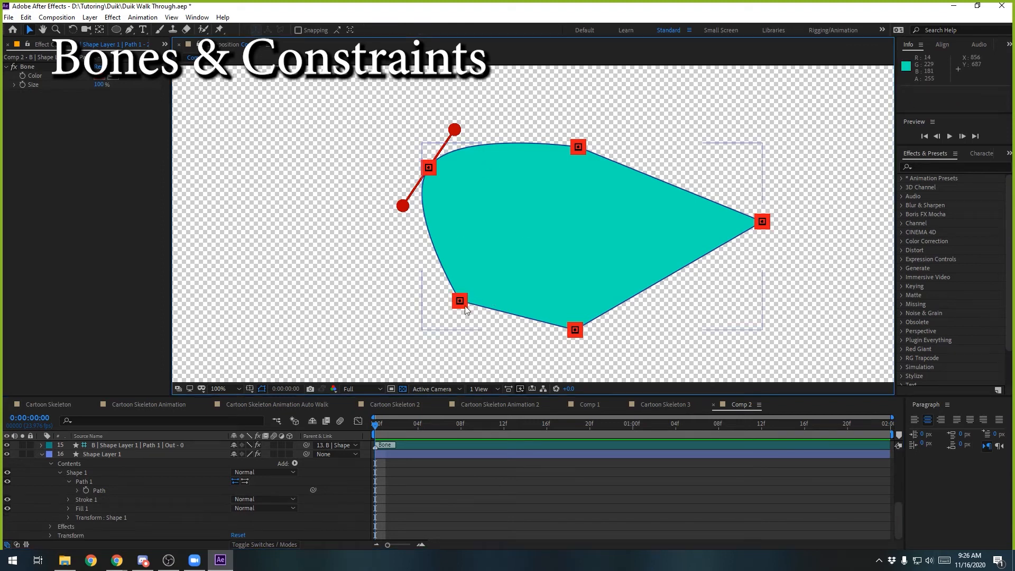
- Move the bone at the shape's lower-left vertex back outward
drag(459, 301, 432, 294)
drag(534, 219, 420, 327)
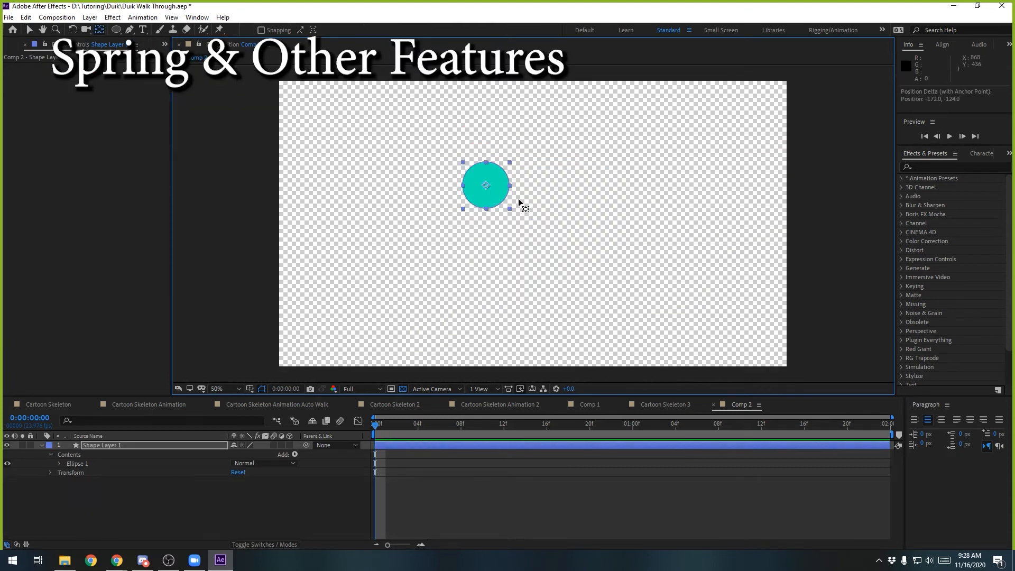
- Reposition the teal circle to 586, 474 and set a position keyframe for it at frame 0
key(v)
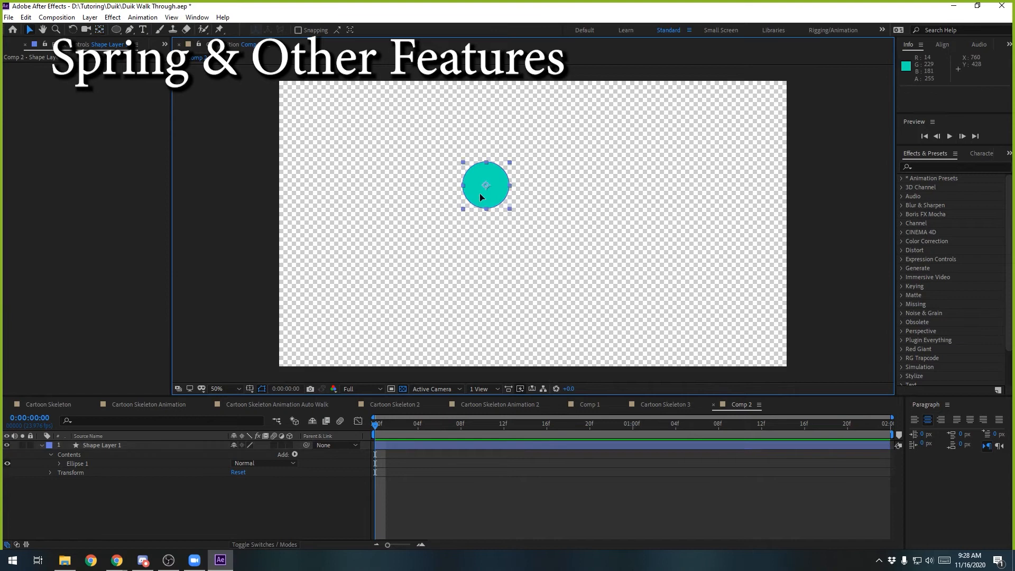
drag(480, 194, 521, 216)
key(p)
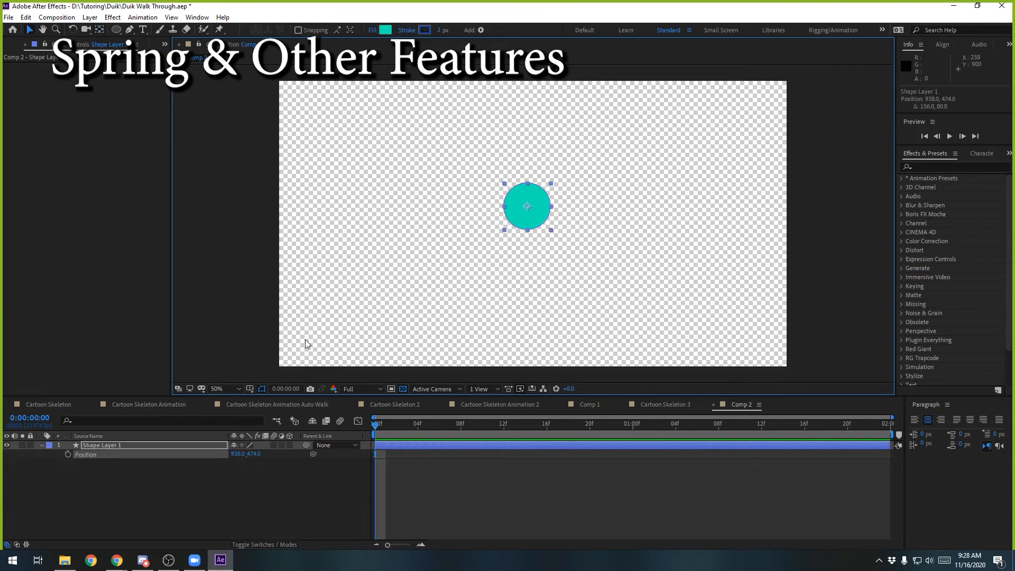
click(64, 451)
drag(523, 212, 430, 212)
click(68, 454)
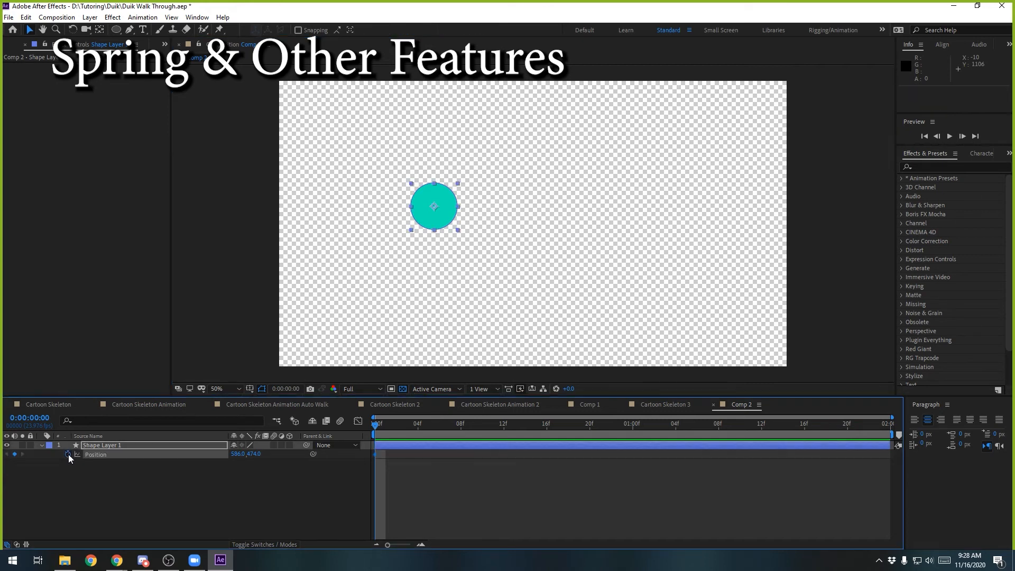
- Add a position keyframe at one second with the circle moved horizontally to the right, and preview the motion from the start
drag(621, 426, 627, 430)
drag(435, 219, 642, 217)
click(290, 429)
key(Home)
key(space)
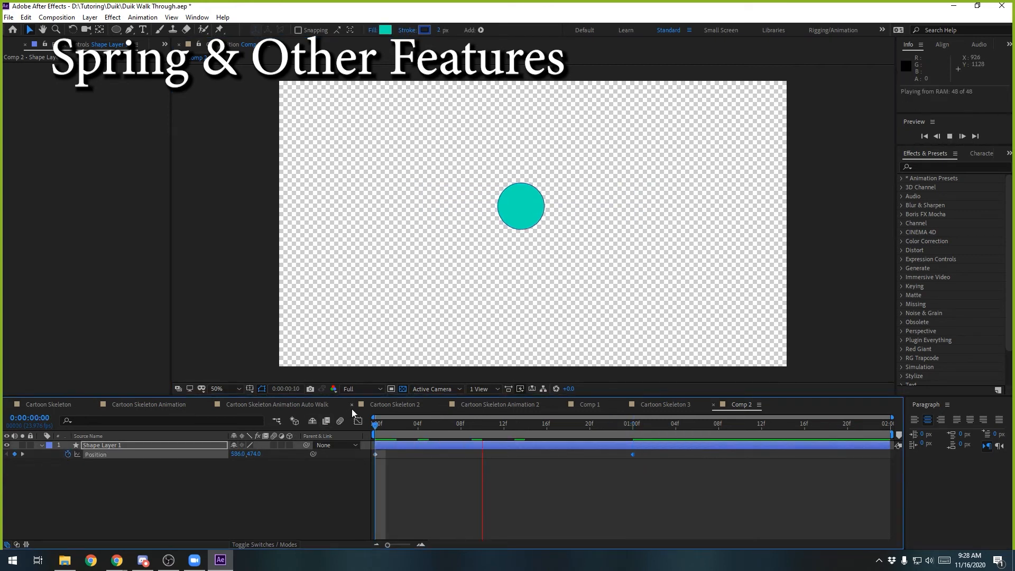
key(space)
- Select the circle's shape layer and open the Duik Bassel.2 script
drag(636, 427, 198, 455)
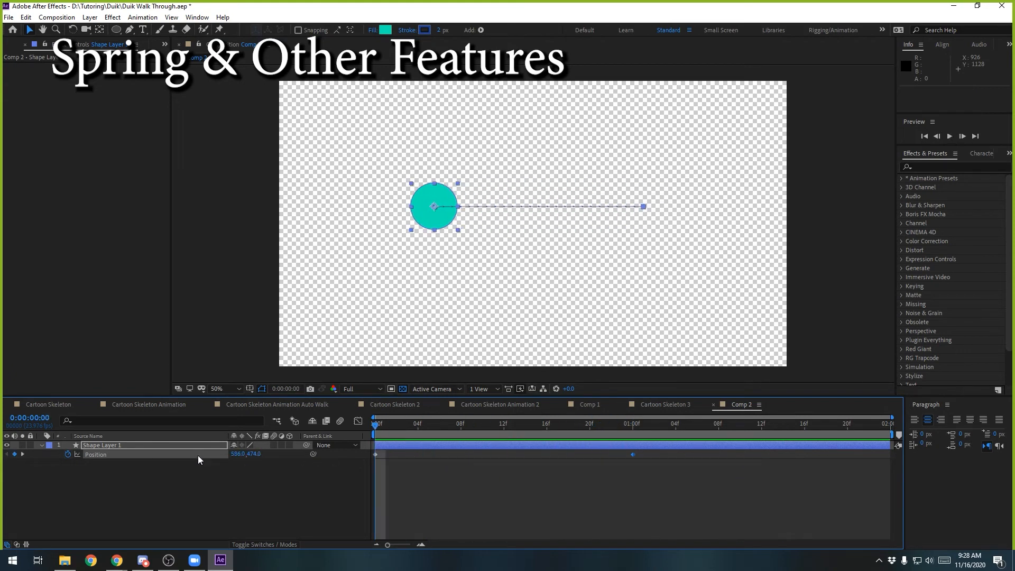
click(148, 445)
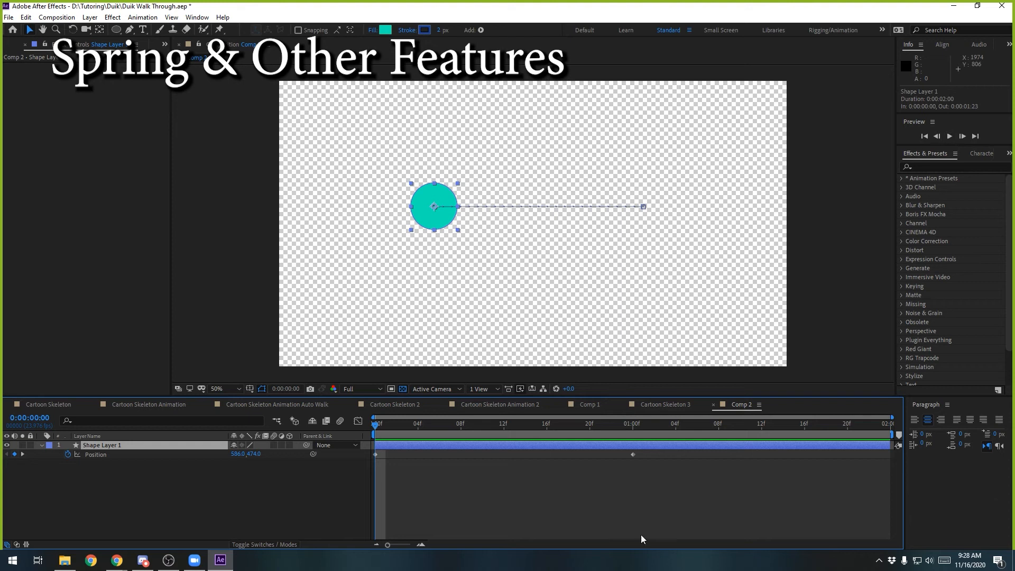
click(197, 18)
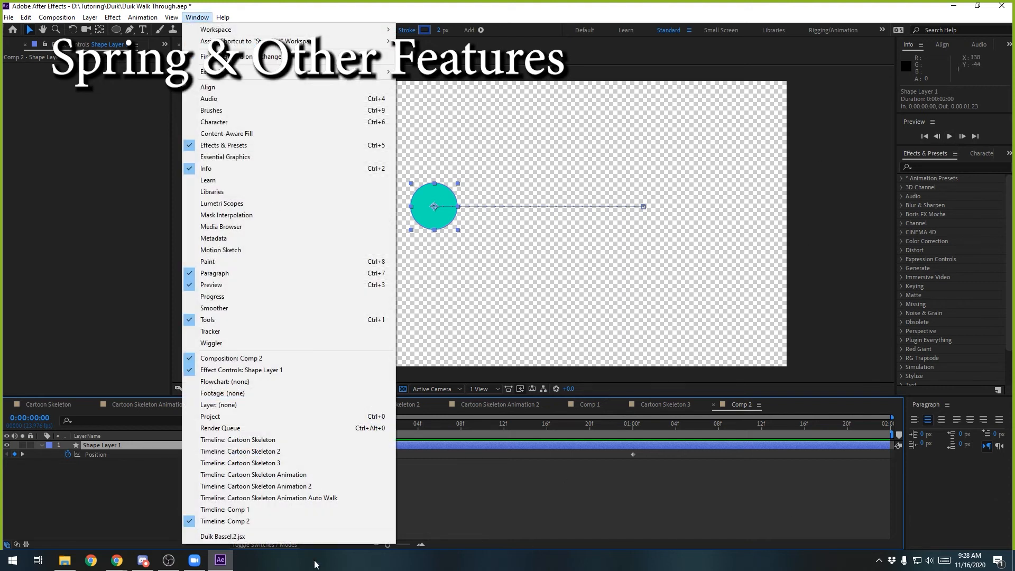
click(267, 535)
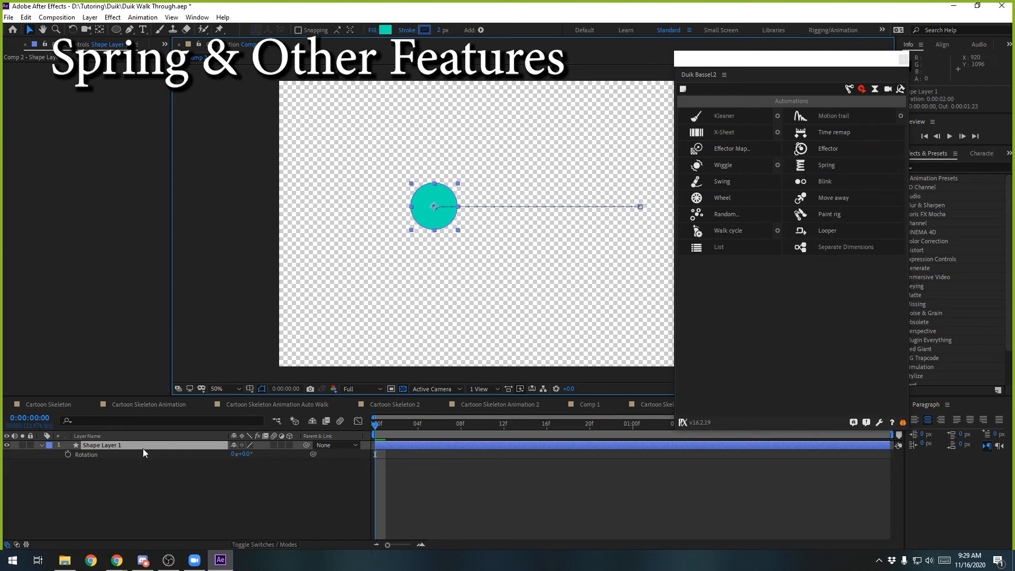
- Apply the Duik Spring automation to the circle layer's Position property and preview the animation
click(123, 458)
click(829, 165)
drag(764, 62, 1014, 94)
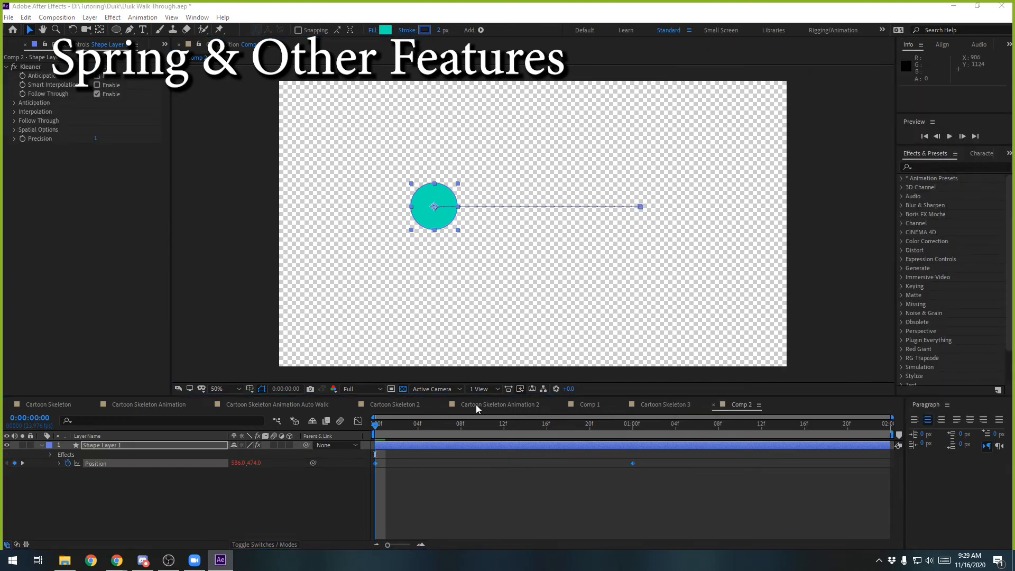
key(space)
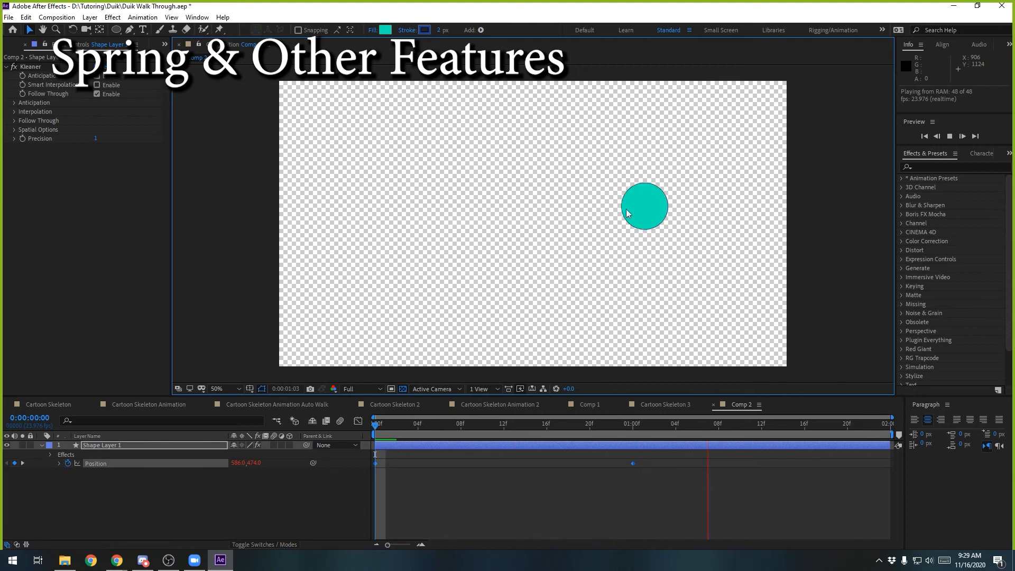
- Enable Anticipation in the Kleaner effect, shift the circle's position keyframes ten frames later, and preview the motion
click(18, 106)
click(15, 103)
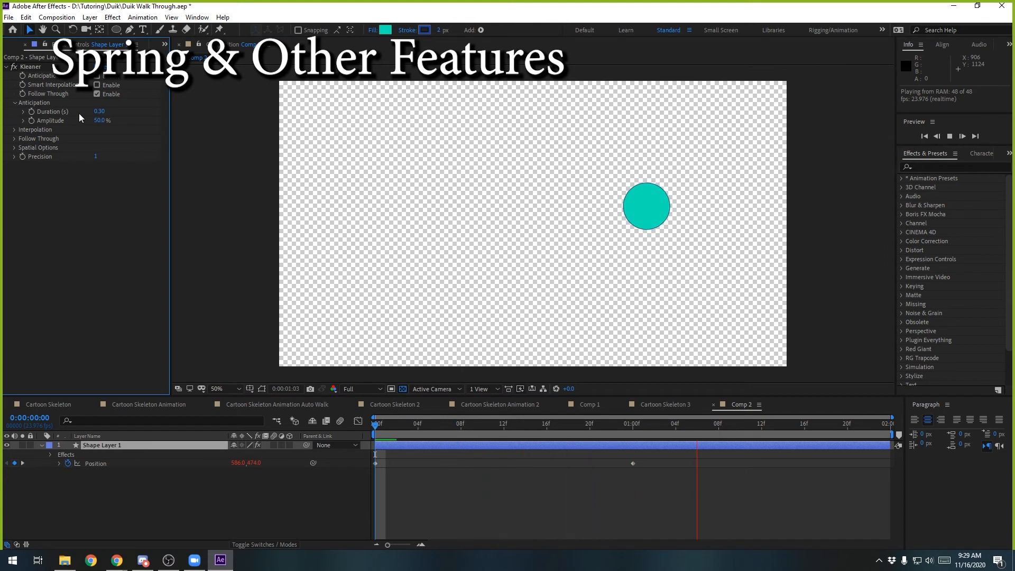
click(97, 94)
key(space)
drag(659, 464, 481, 461)
key(space)
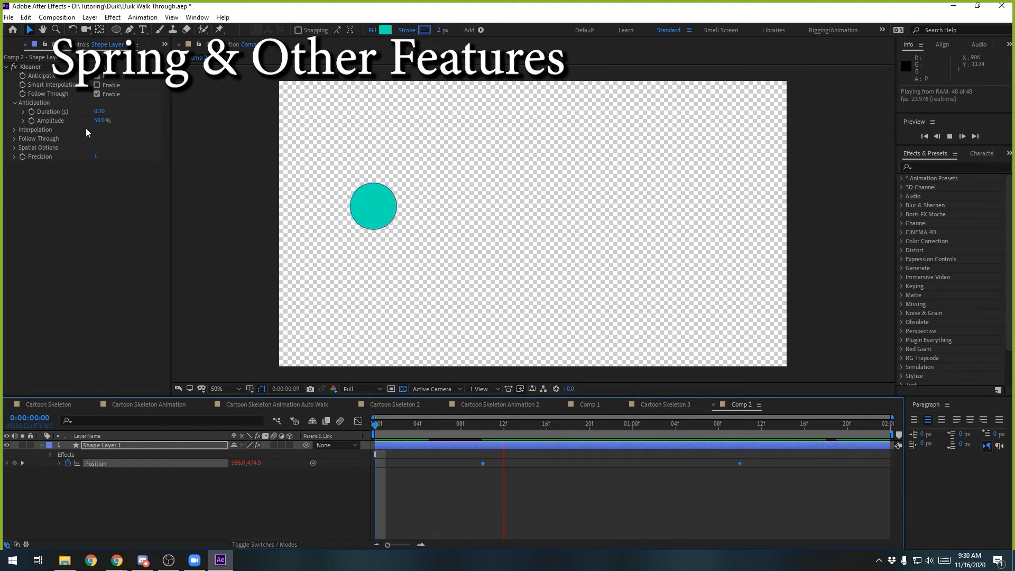
- Set the Anticipation duration to 0.10 s and amplitude to 11%, and preview the circle's motion from the start
key(space)
mouse_move(103, 115)
mouse_down()
mouse_move(83, 124)
mouse_move(92, 126)
mouse_up()
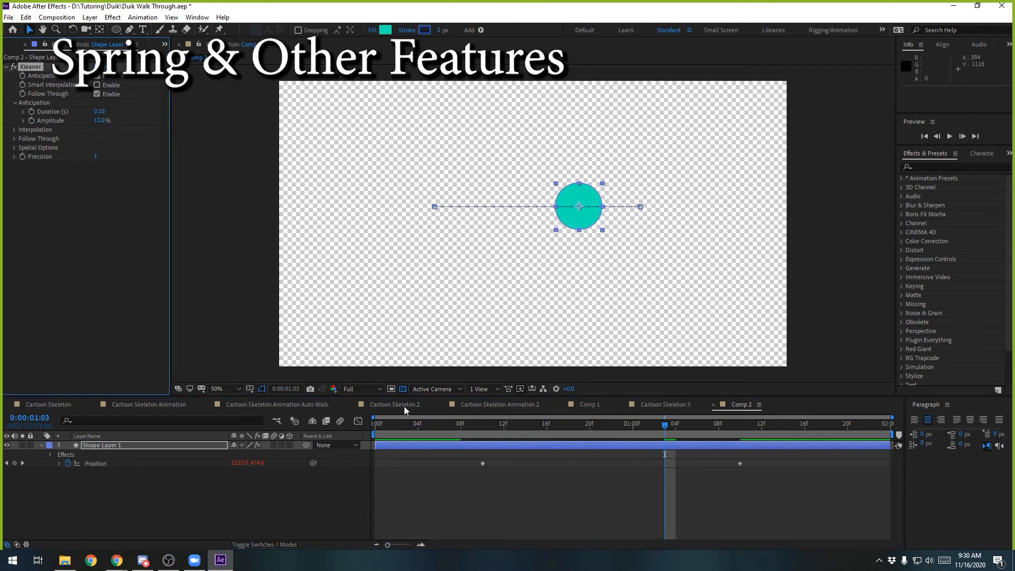
click(325, 427)
key(space)
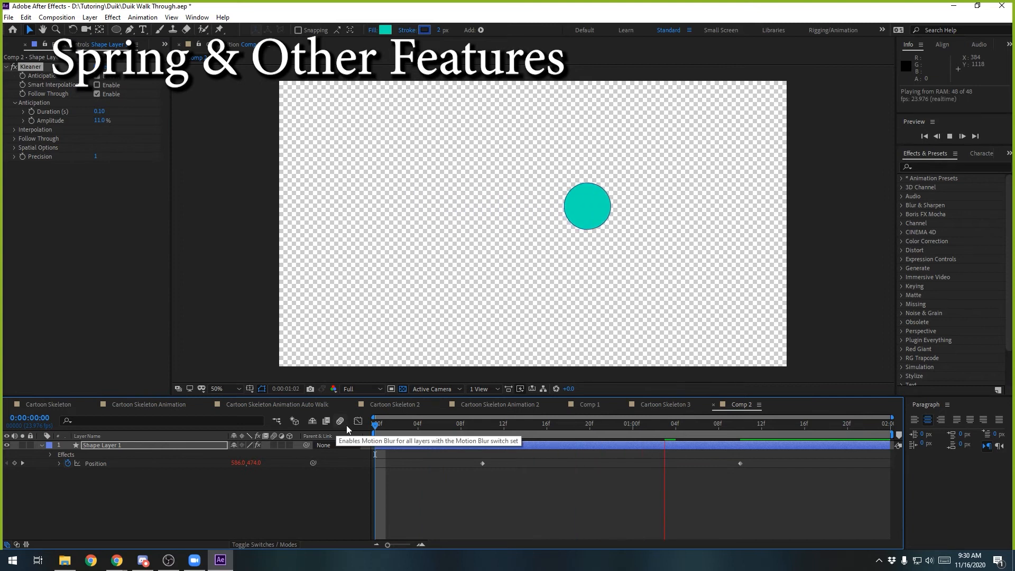
- Set the Anticipation duration to 0.20 s and preview the circle's motion again
click(99, 111)
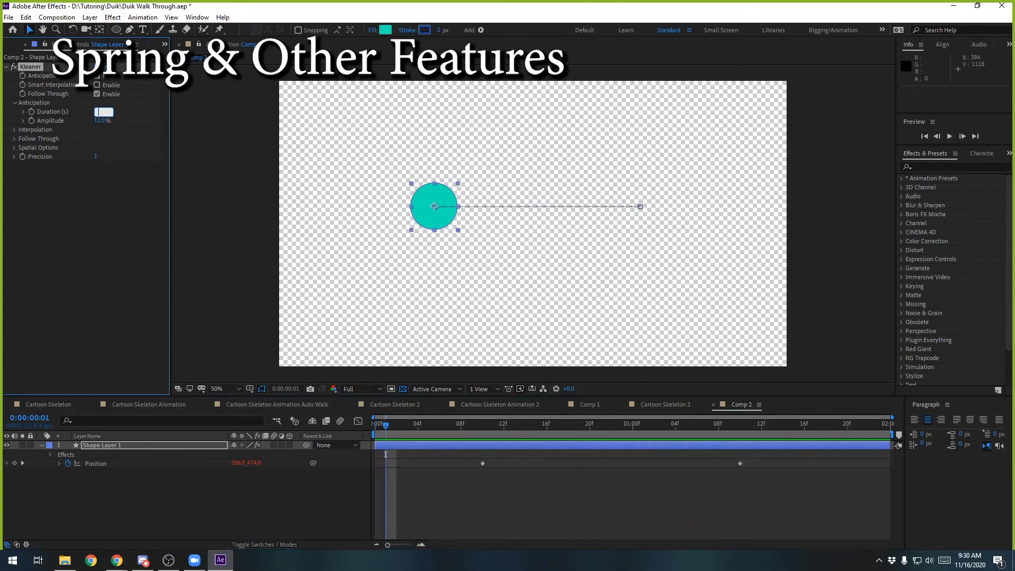
key(Return)
key(space)
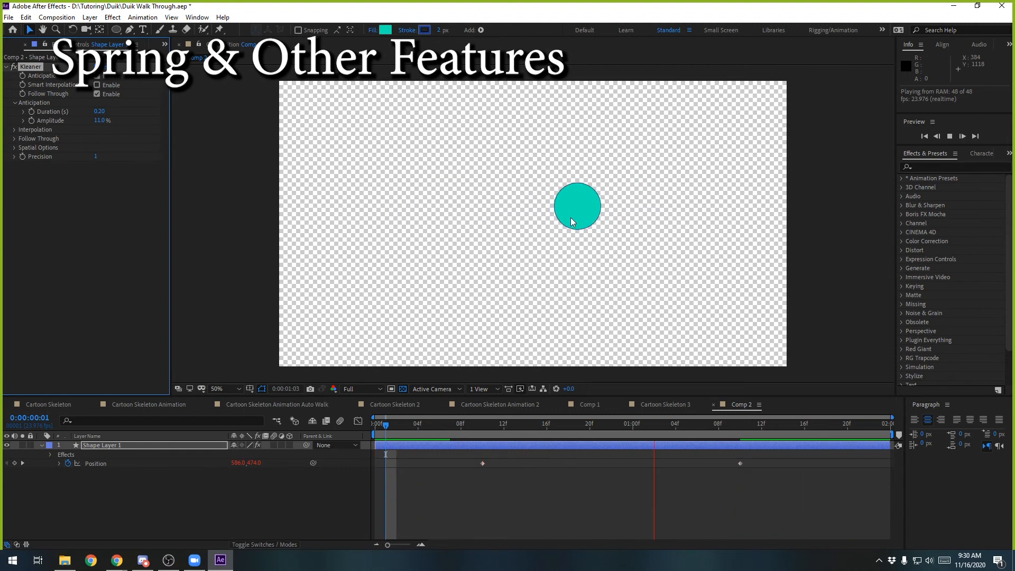
key(space)
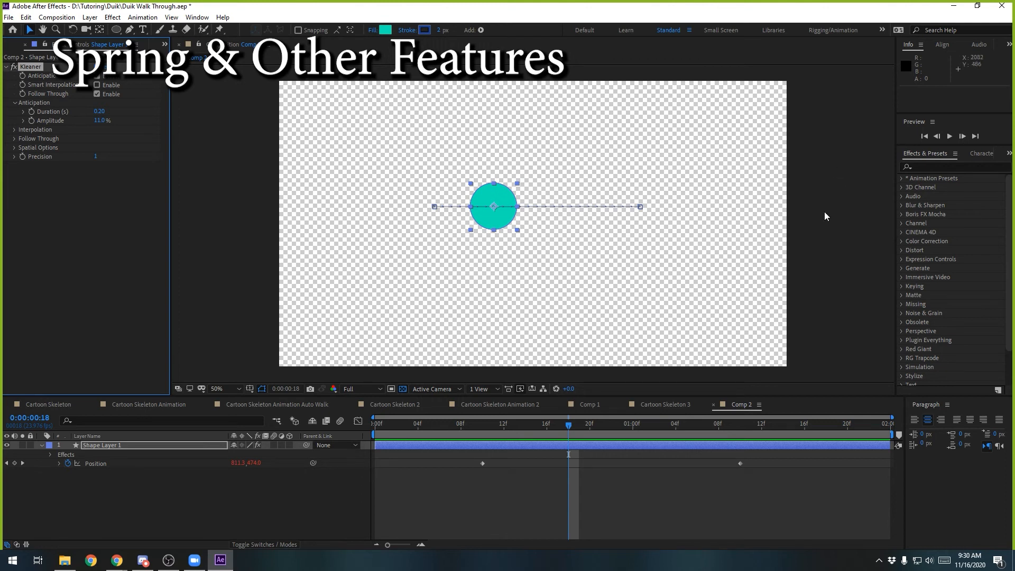
- Delete the Kleaner effect from the circle layer and remove all its position keyframes
drag(1014, 118, 766, 116)
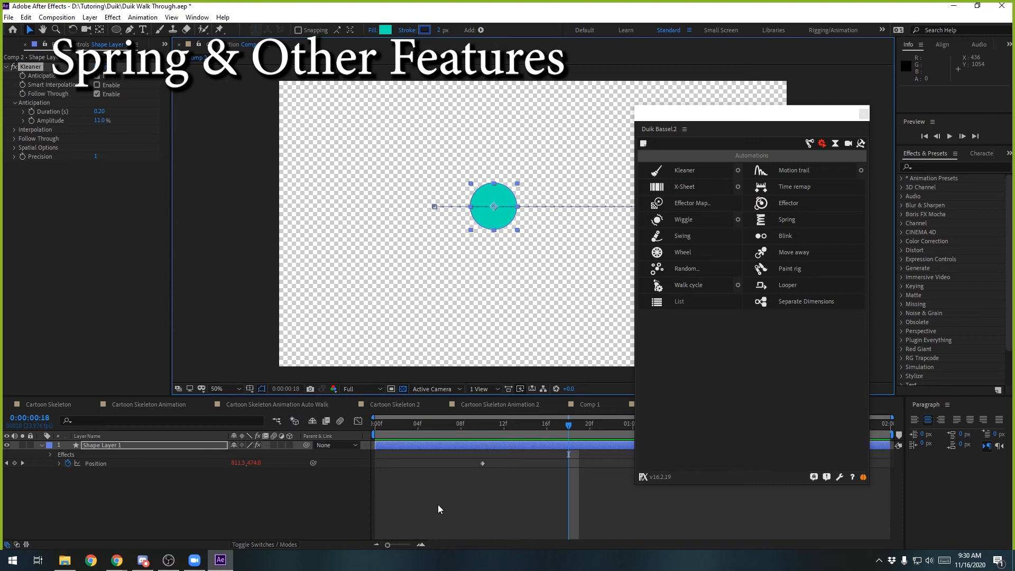
click(144, 499)
key(Delete)
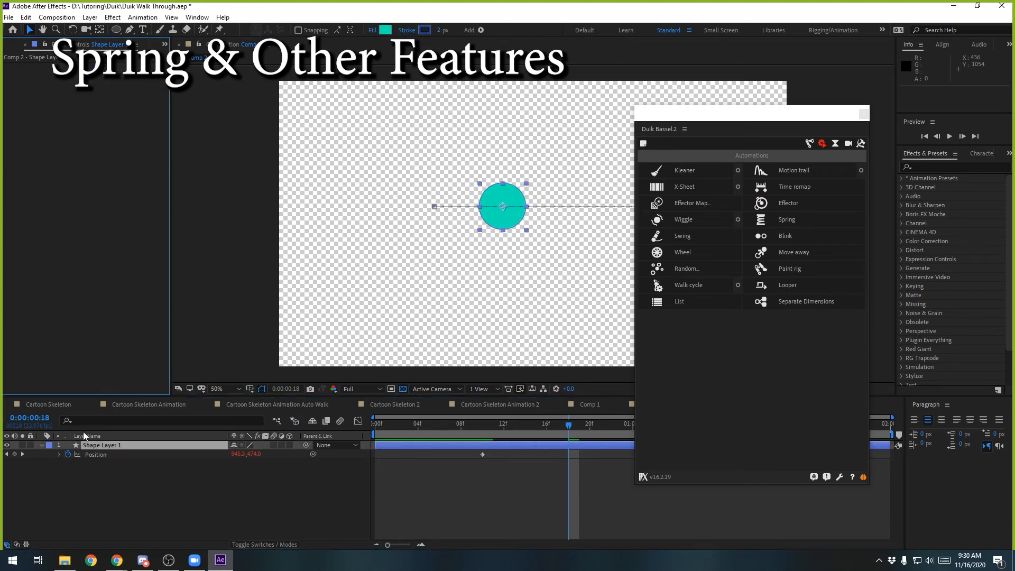
click(68, 454)
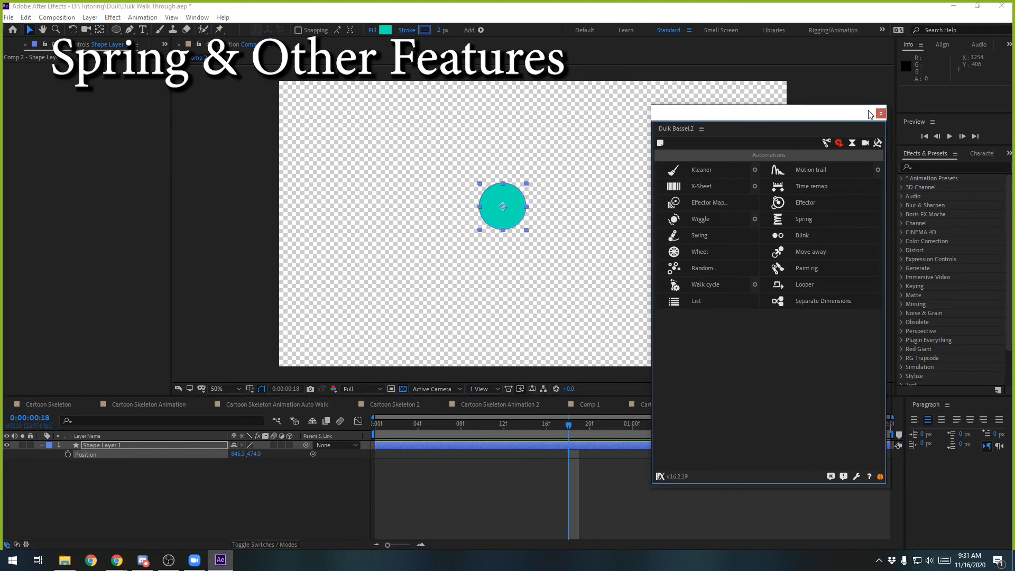
click(864, 113)
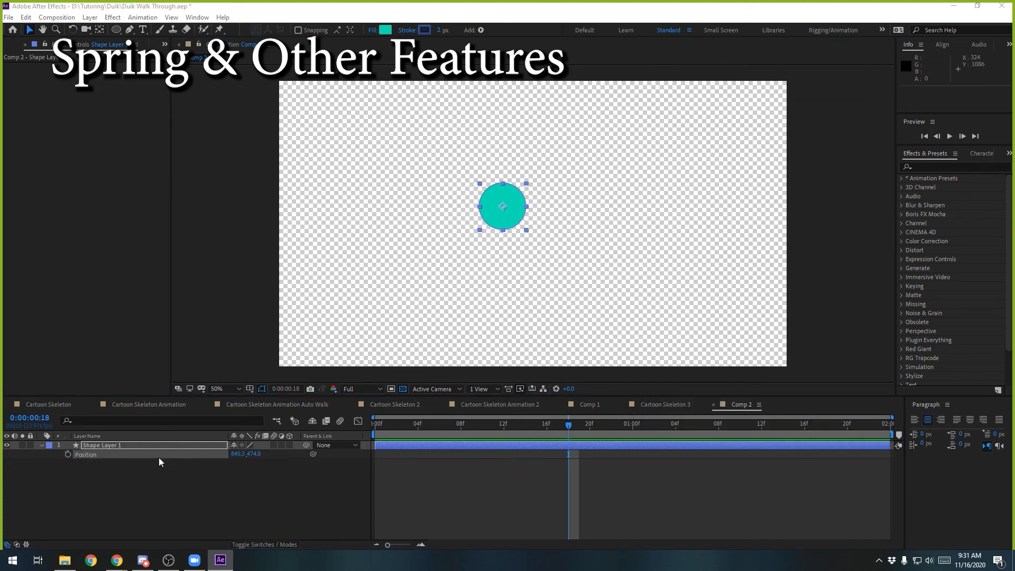
- Animate the circle's position from 371.3, 288 at frame 4 to 1063.3, 620 at frame 12
drag(516, 211, 390, 162)
click(67, 454)
drag(566, 454, 418, 454)
drag(514, 431, 500, 436)
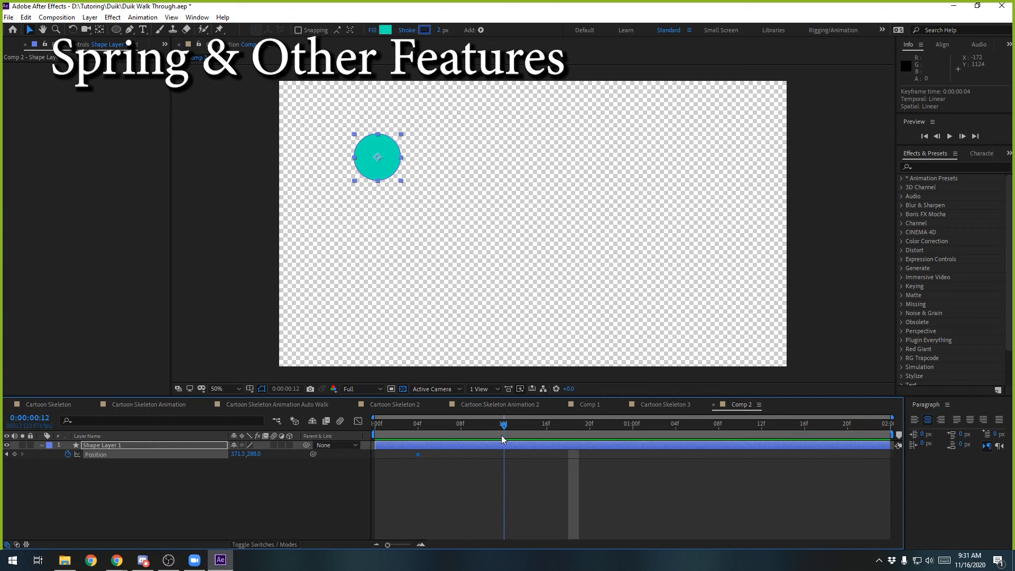
drag(395, 174, 575, 260)
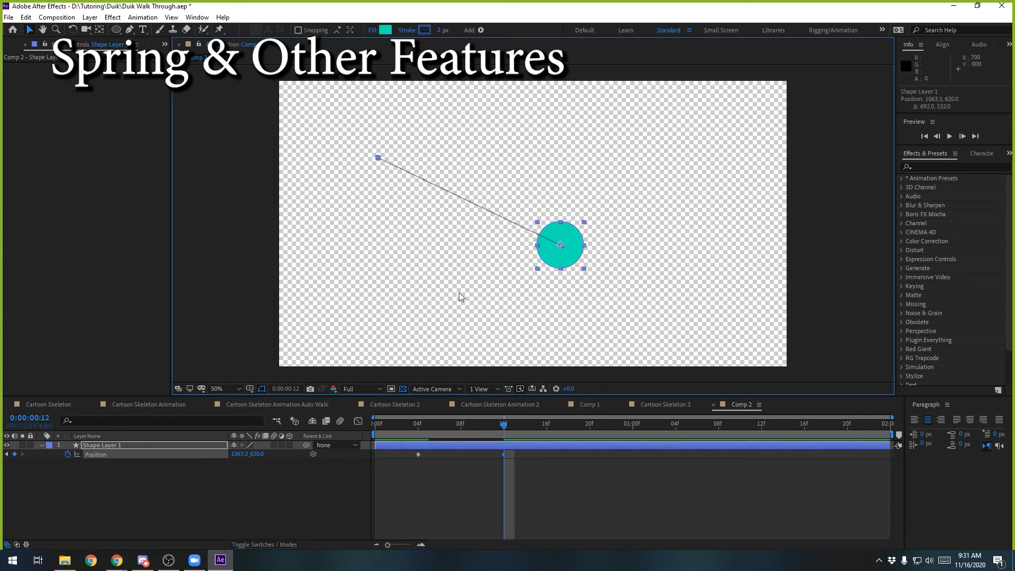
- Draw a red-filled rectangle on a new shape layer, above and to the right of the circle
click(205, 132)
drag(119, 32, 167, 41)
click(302, 32)
drag(683, 254, 687, 227)
click(746, 227)
drag(613, 135, 681, 191)
key(v)
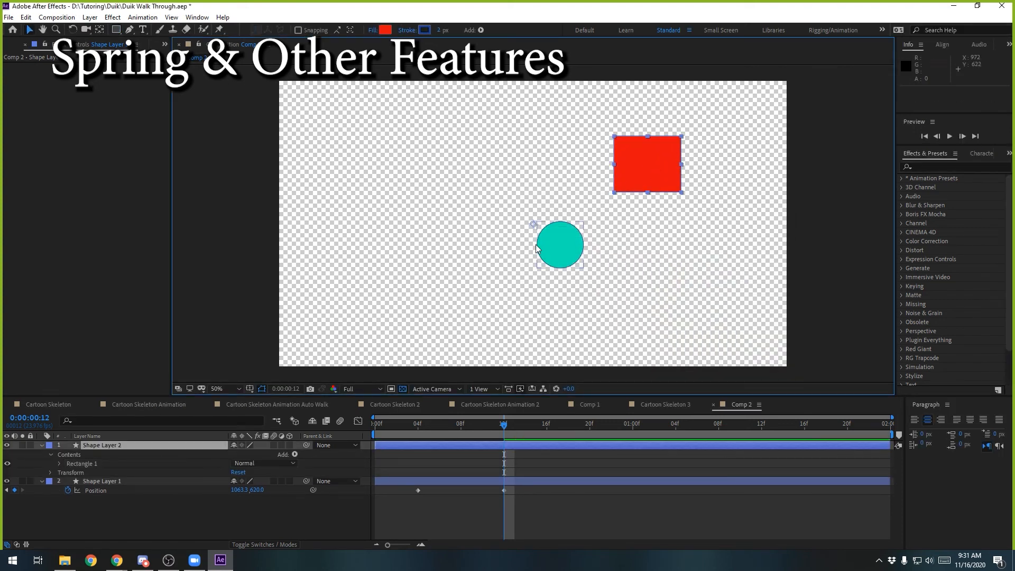
- Centre the rectangle's anchor point, move the rectangle to 1595, 218, and set a position keyframe at frame 12
key(y)
drag(531, 224, 691, 149)
key(v)
key(p)
click(68, 454)
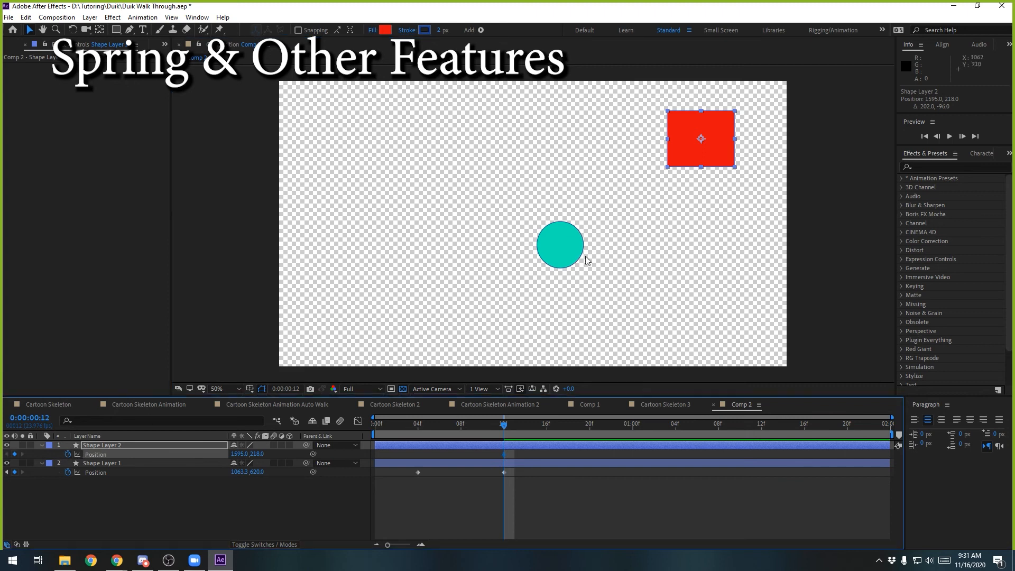
- Add a second position keyframe for the rectangle at 479, 764, and shift its two keyframes to frames 8 and 16
click(583, 431)
drag(687, 150, 392, 294)
drag(420, 419, 481, 430)
- Apply Easy Ease to the position keyframes of both shapes and preview the animation from the start
drag(597, 450, 586, 493)
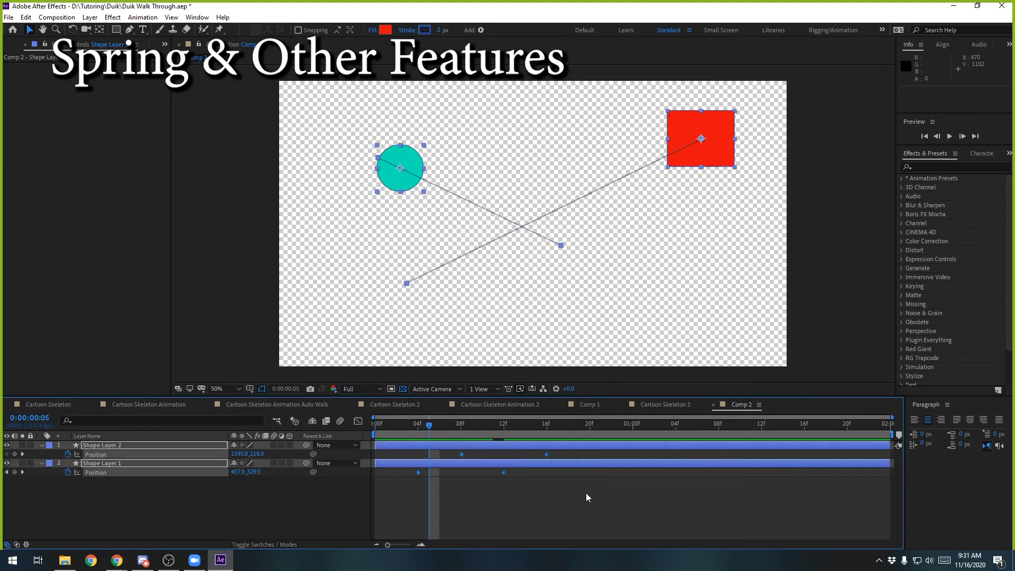
key(F9)
key(Home)
click(462, 480)
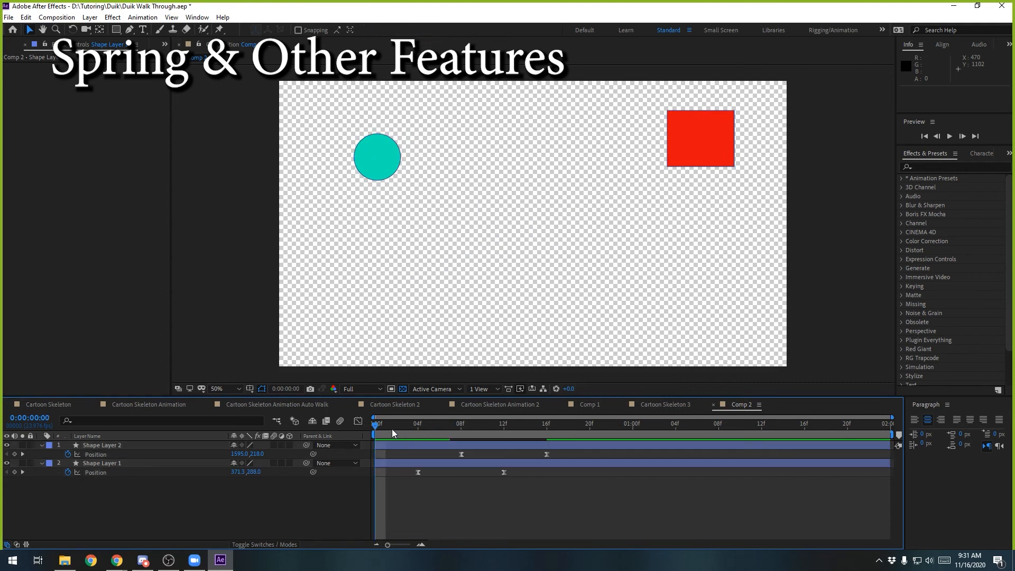
key(space)
- Try to copy both layers' position keyframes and paste them at one second, and undo the paste
mouse_move(480, 433)
mouse_down()
mouse_move(521, 428)
mouse_move(445, 426)
mouse_move(461, 426)
mouse_up()
drag(572, 492, 421, 450)
key(ctrl+c)
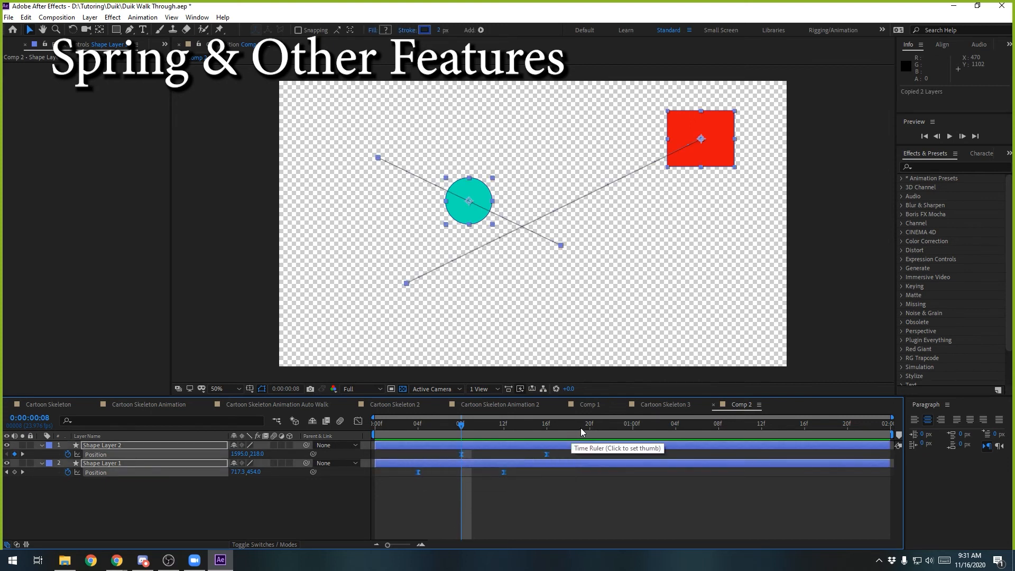
click(632, 432)
key(ctrl+v)
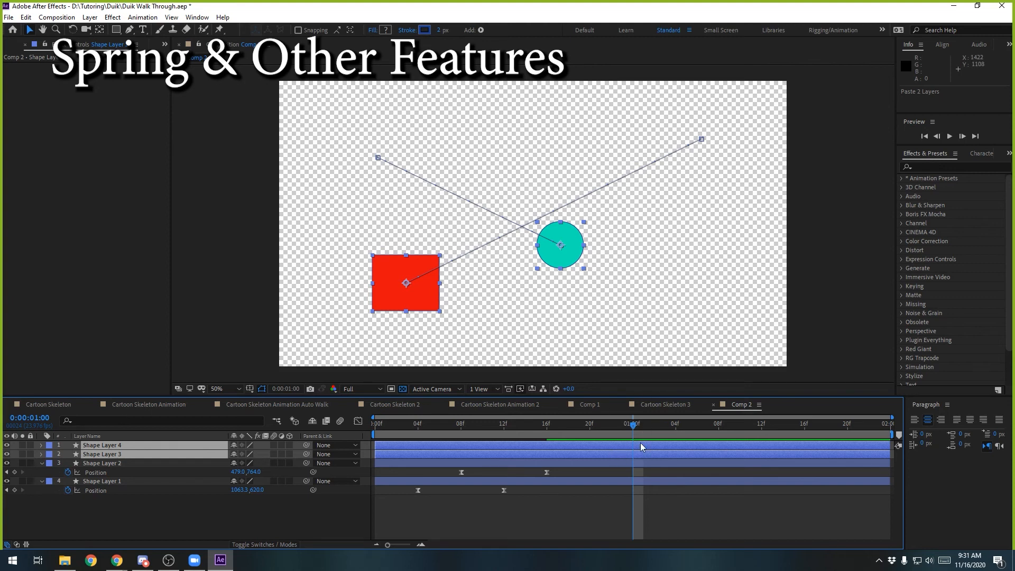
key(ctrl+z)
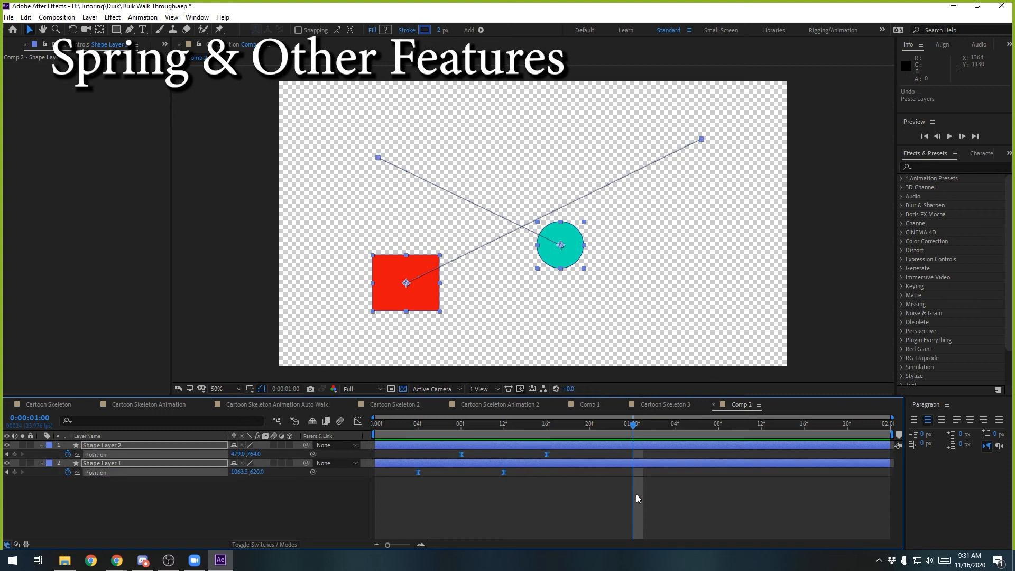
- Try pasting only the rectangle layer's position keyframes at one second, and undo the paste
click(539, 479)
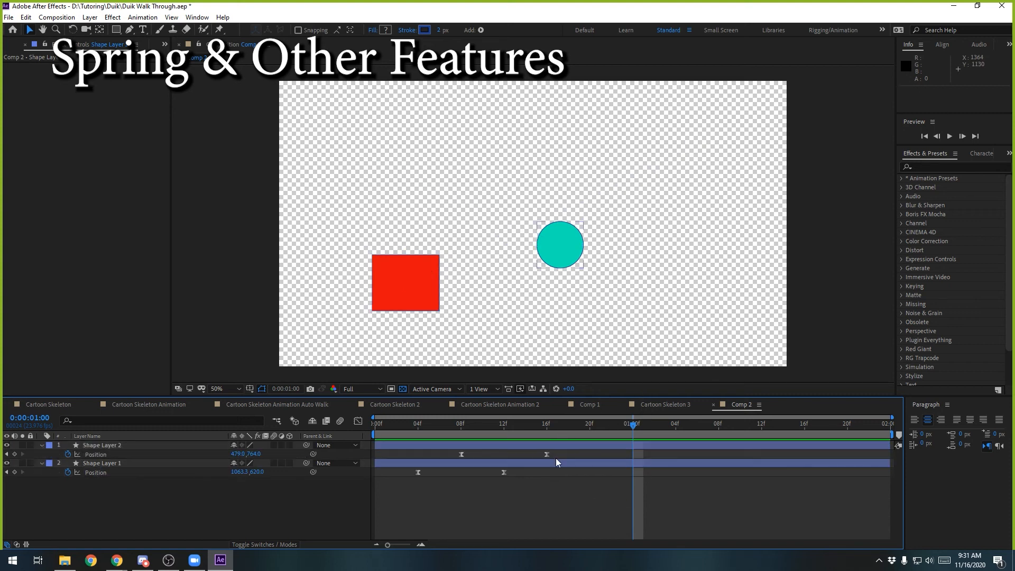
click(515, 449)
key(ctrl+v)
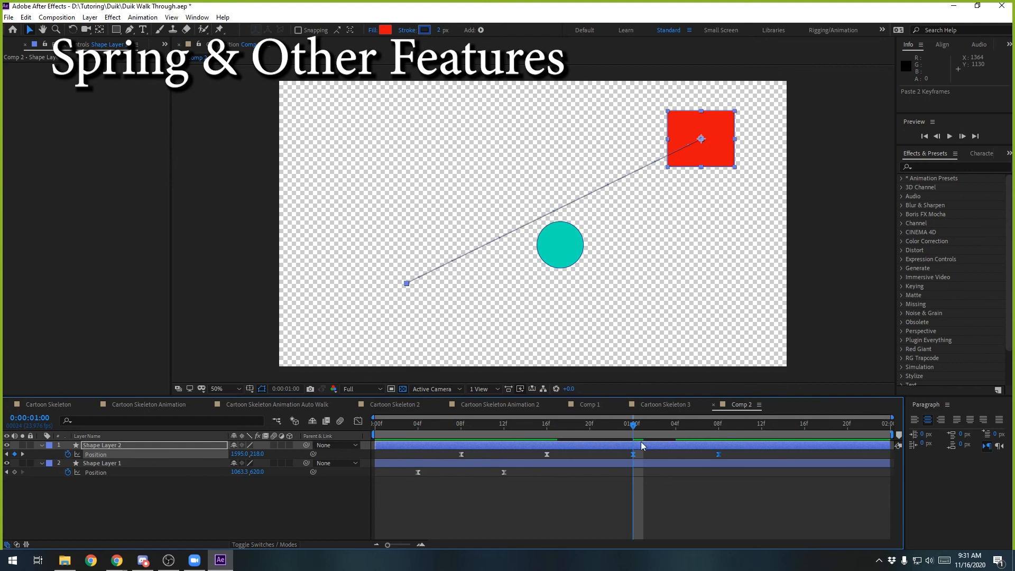
key(ctrl+z)
- Copy the four position keyframes of both shapes with Duik's Animation tools and paste them at one second
drag(573, 481, 407, 452)
drag(1014, 137, 812, 102)
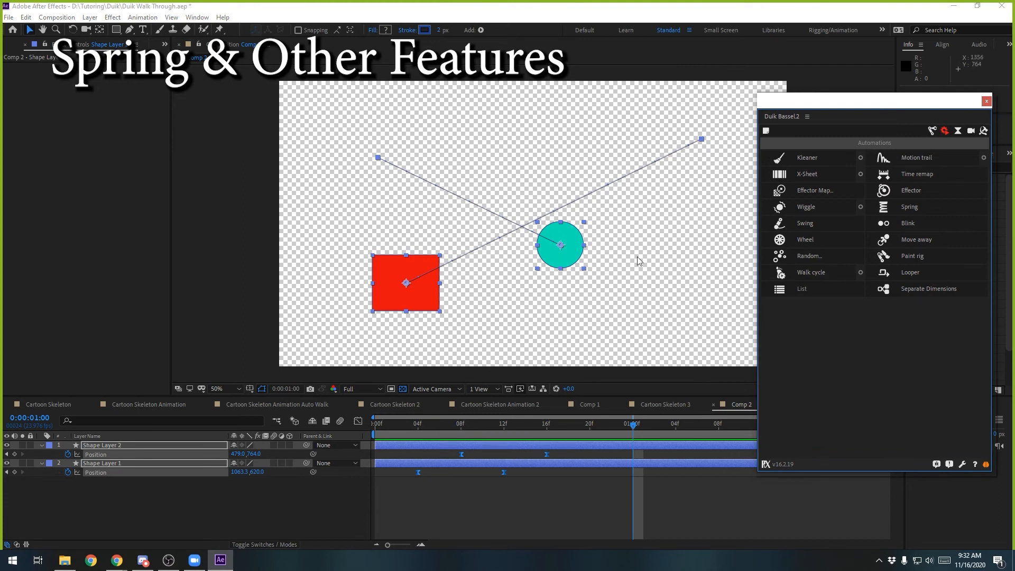
click(712, 268)
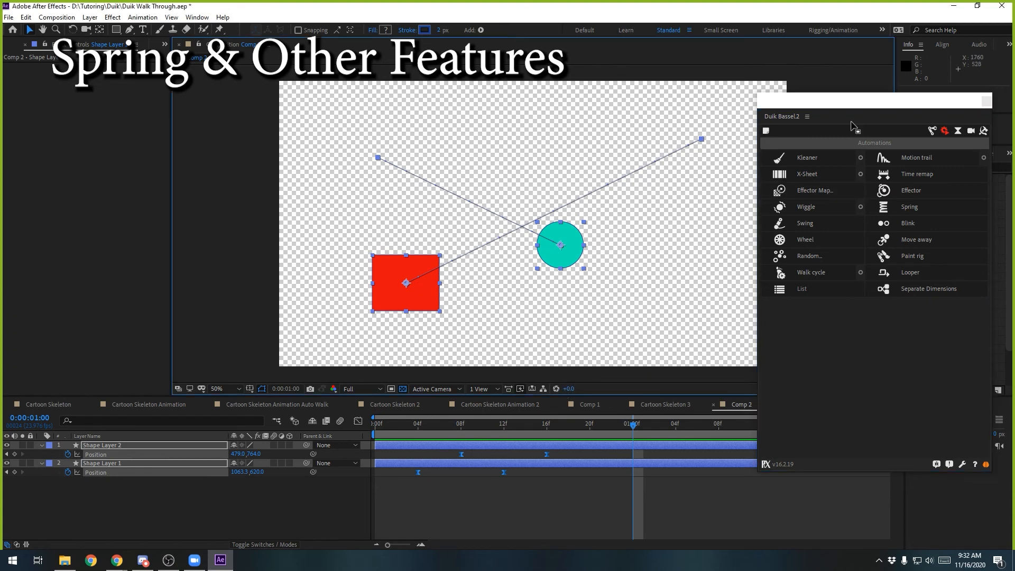
drag(881, 105, 783, 97)
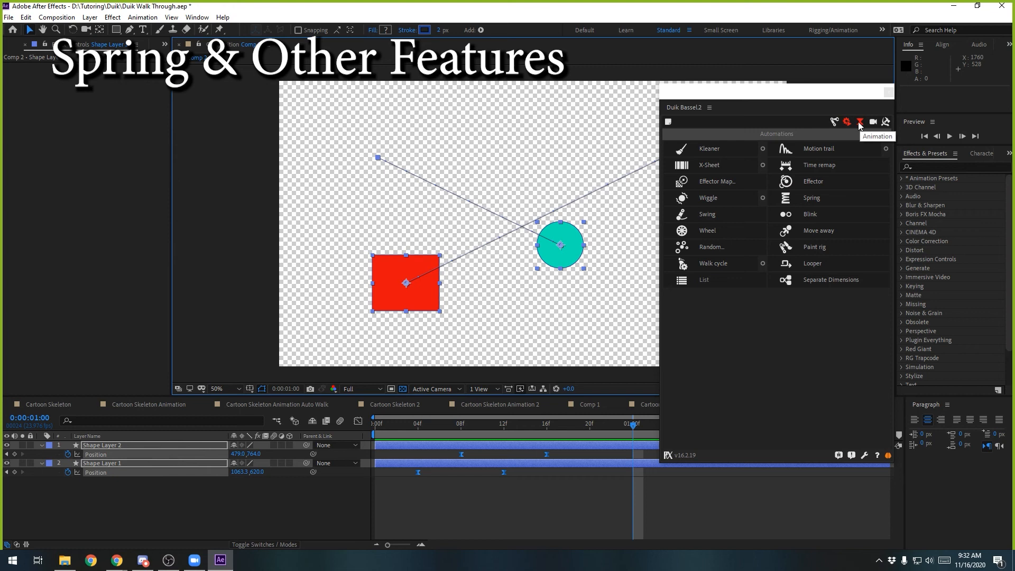
click(860, 122)
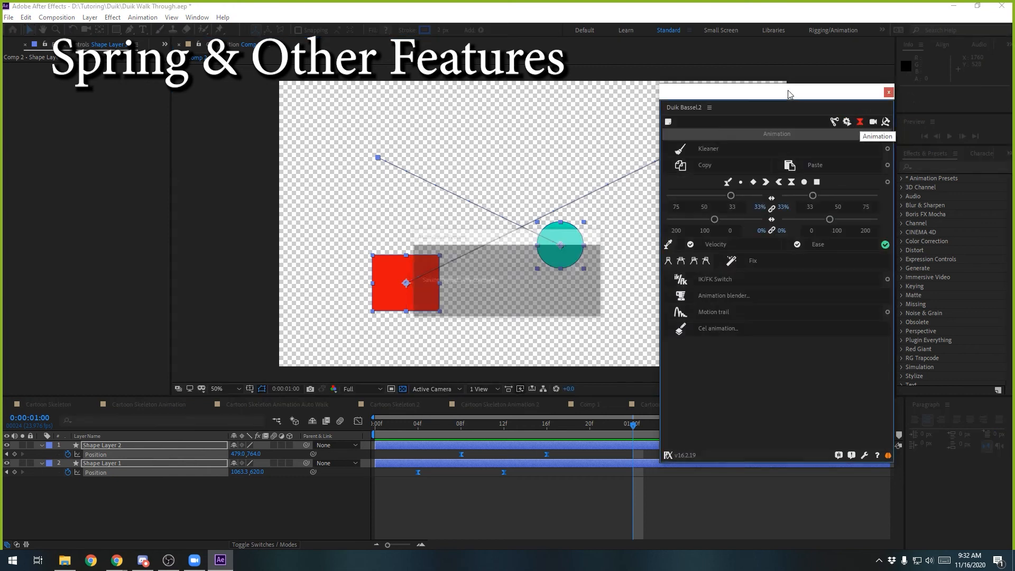
drag(756, 97, 798, 79)
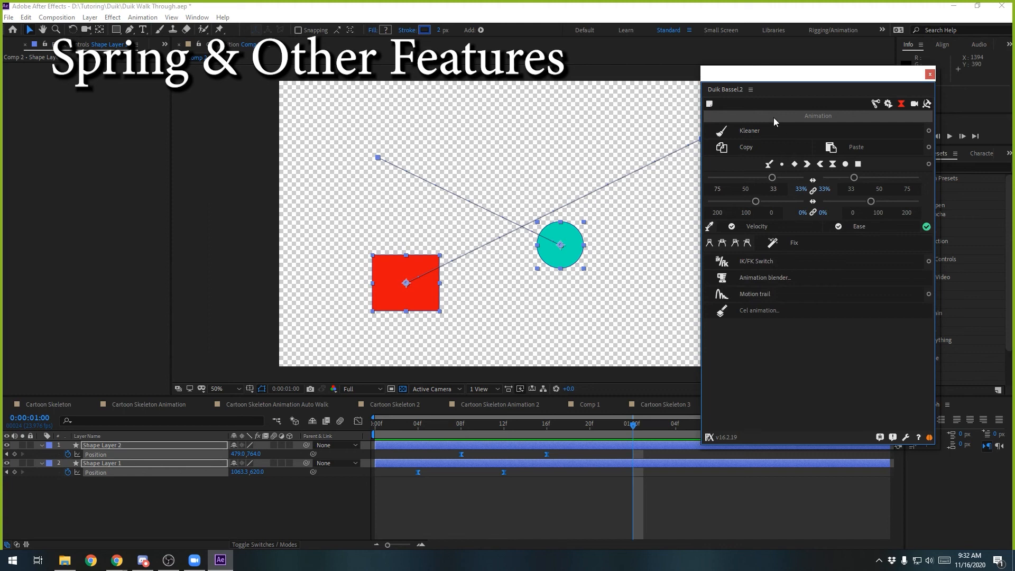
click(755, 150)
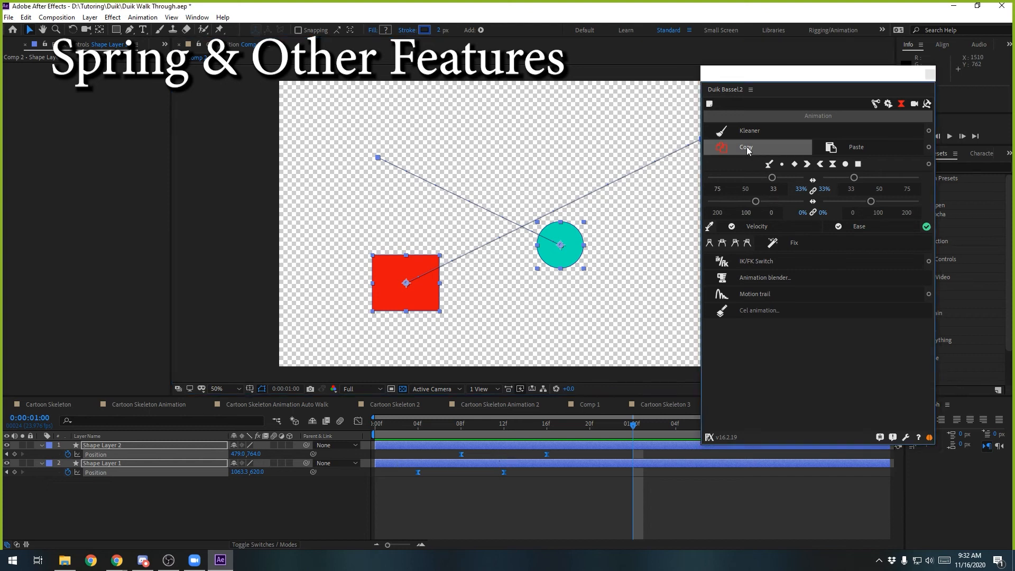
drag(803, 76, 858, 63)
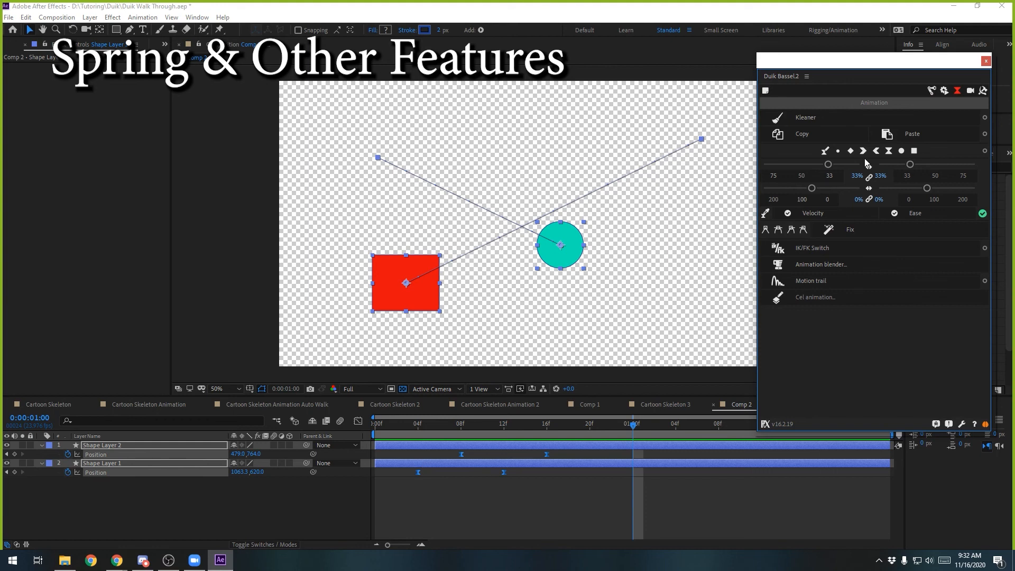
click(913, 135)
- Scrub through and play back the original and pasted motion of both shapes
drag(633, 427, 571, 427)
drag(821, 60, 873, 60)
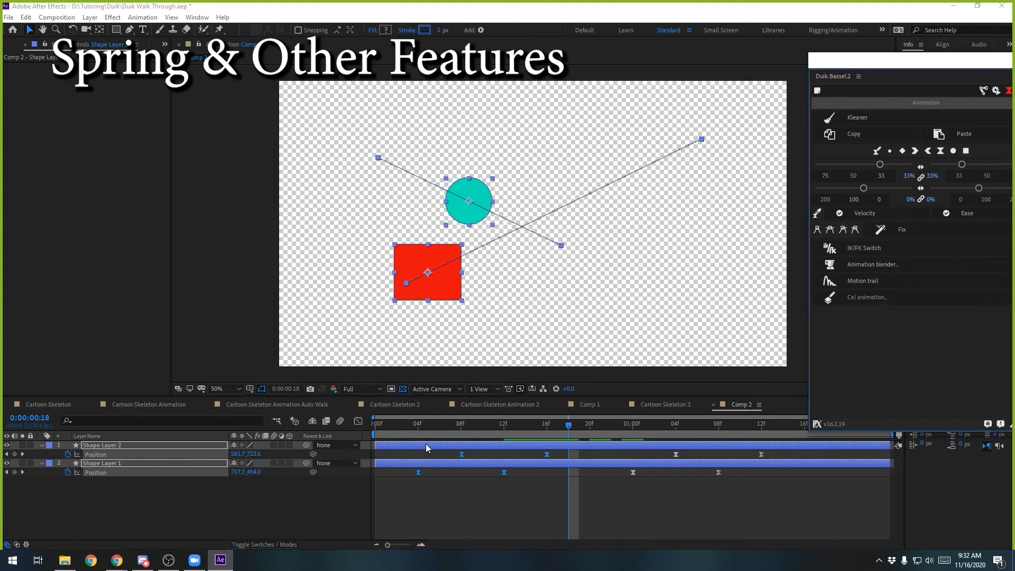
drag(386, 426, 471, 426)
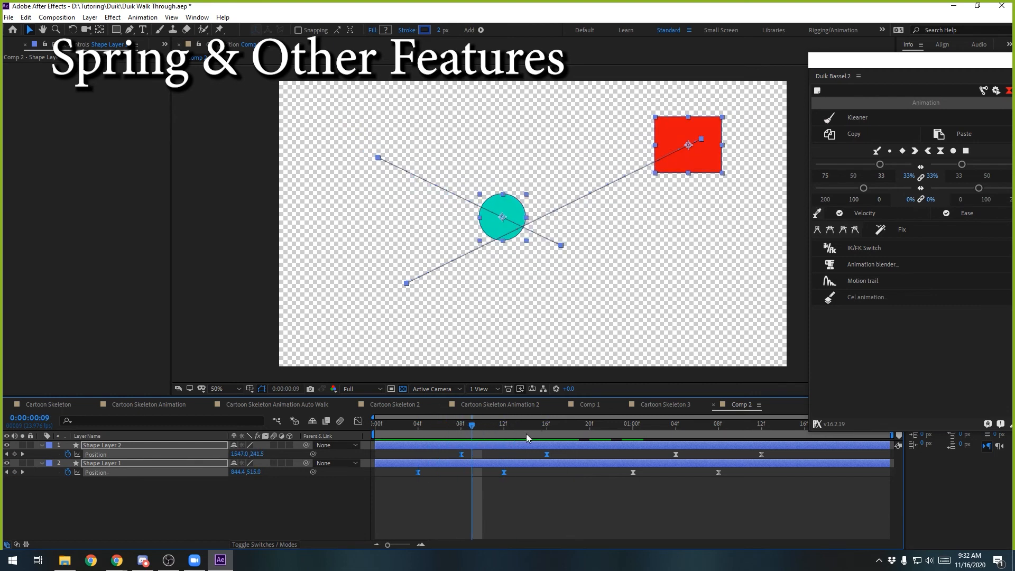
drag(459, 432, 363, 453)
click(686, 513)
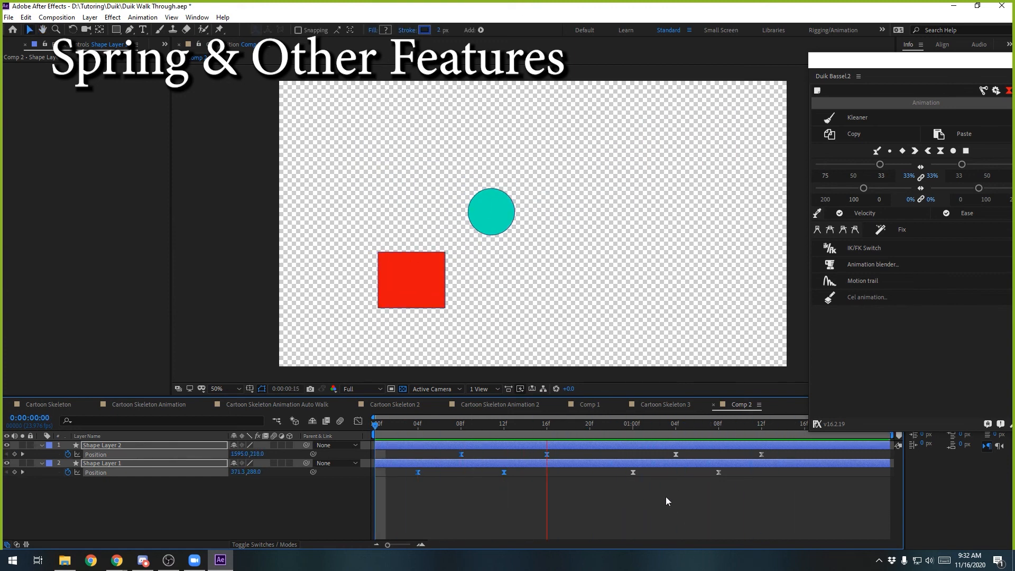
drag(628, 429, 675, 428)
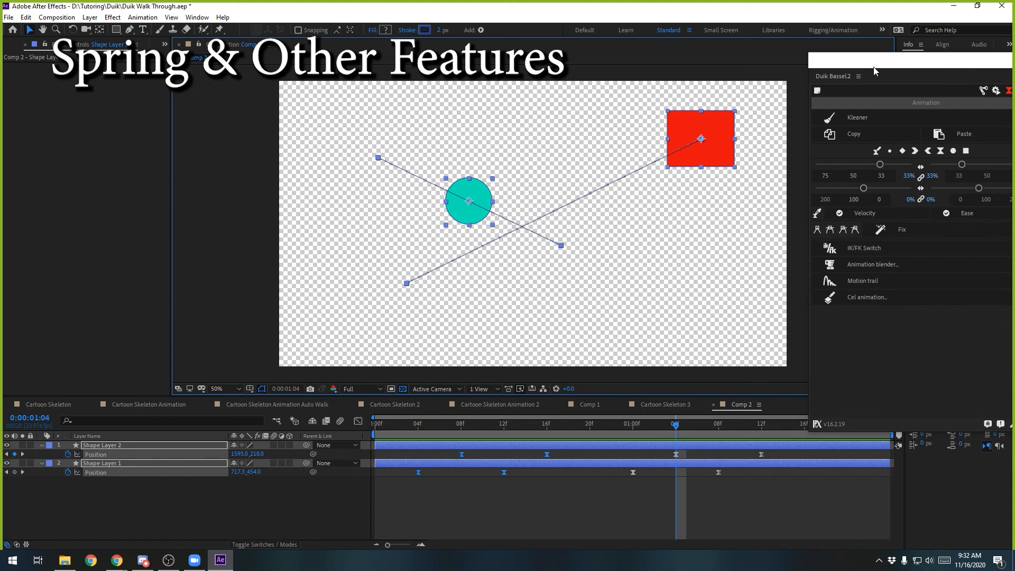
- Scrub through the remaining pasted motion of both shapes in Comp 2
drag(675, 429, 783, 430)
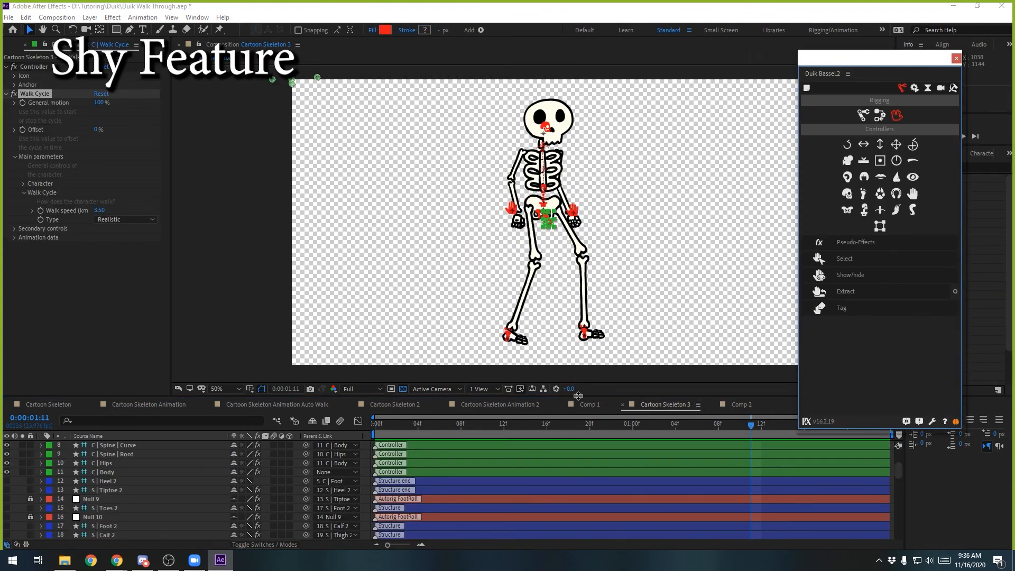
- Enlarge the timeline area of Cartoon Skeleton 3 and look through its full layer stack
drag(580, 395, 582, 280)
scroll(424, 471, down, 9)
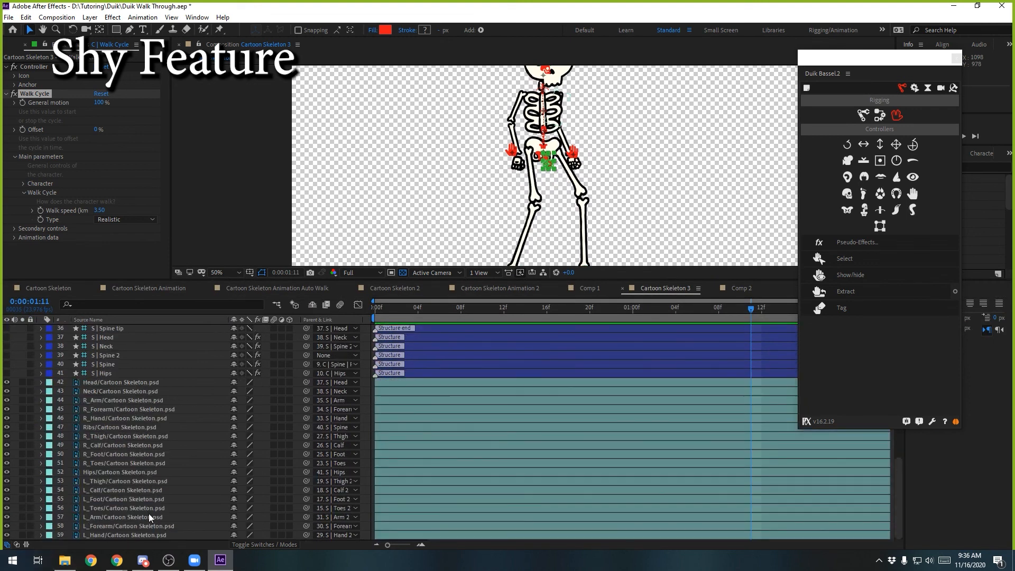
drag(565, 280, 565, 308)
scroll(190, 448, up, 3)
scroll(191, 448, up, 10)
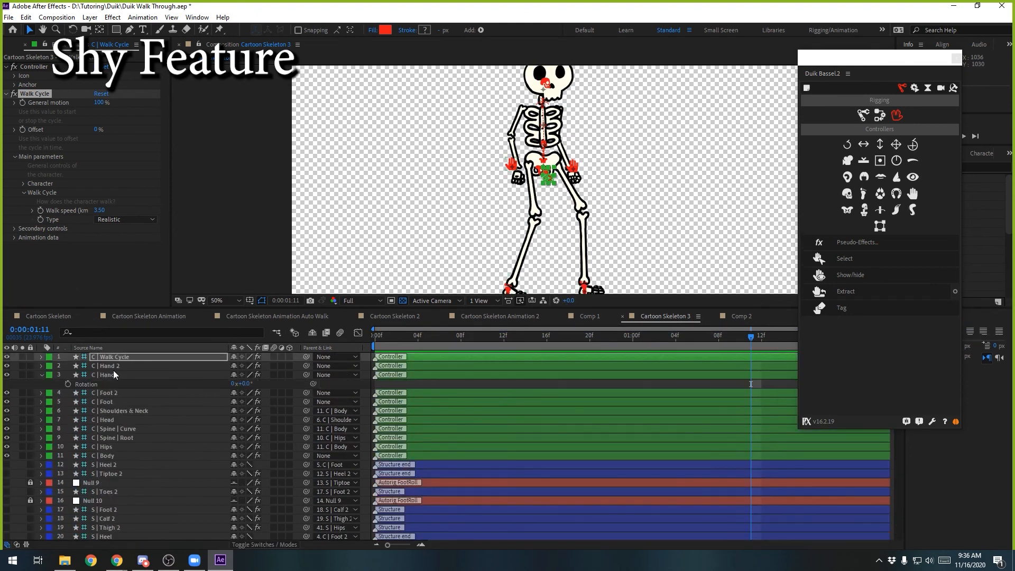
- Select the controller layers from C | Body up to C | Walk Cycle, deselect them, and review the remaining structure and artwork layers
click(112, 453)
shift+click(120, 360)
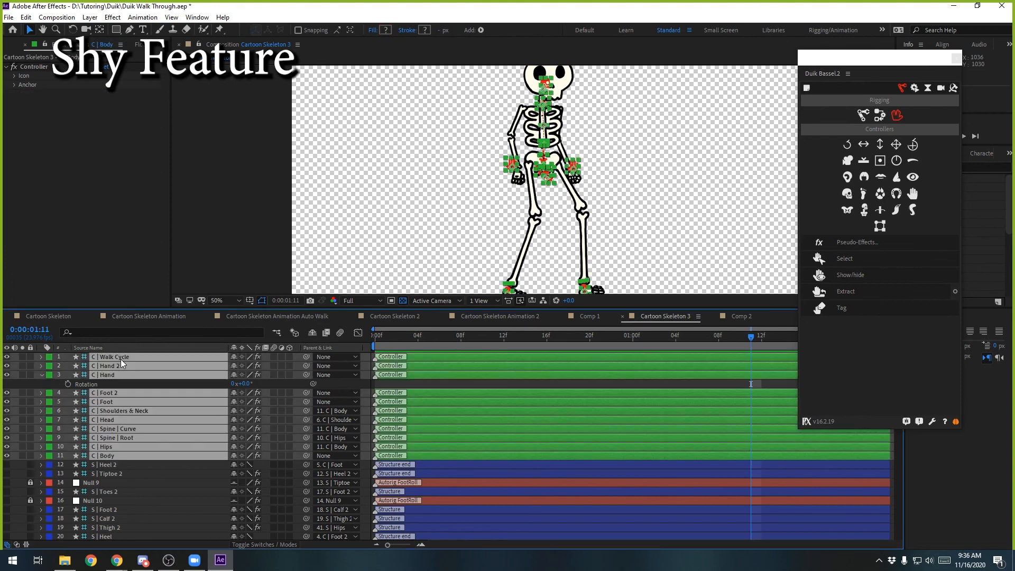
click(410, 240)
scroll(237, 457, down, 8)
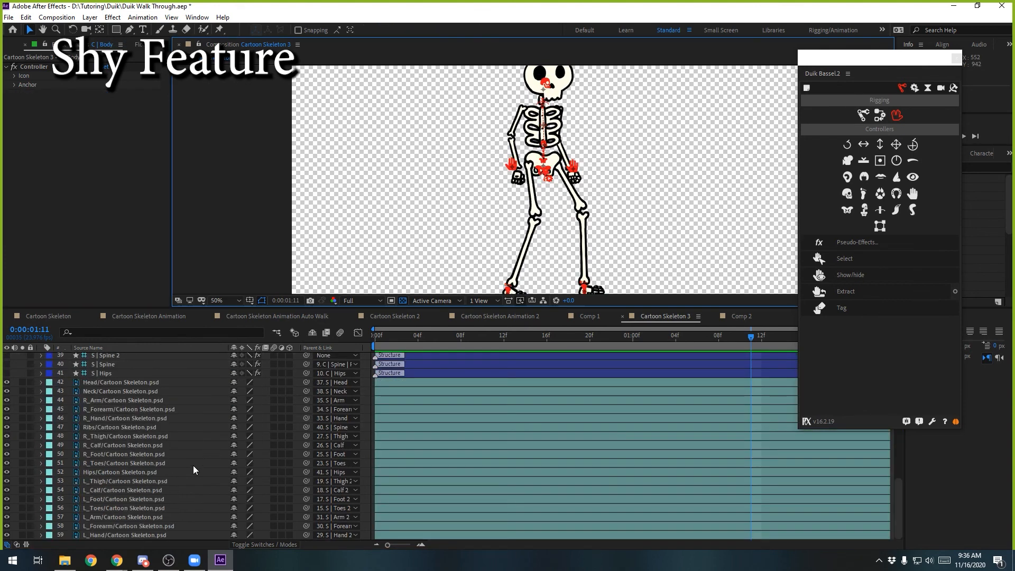
scroll(151, 456, up, 7)
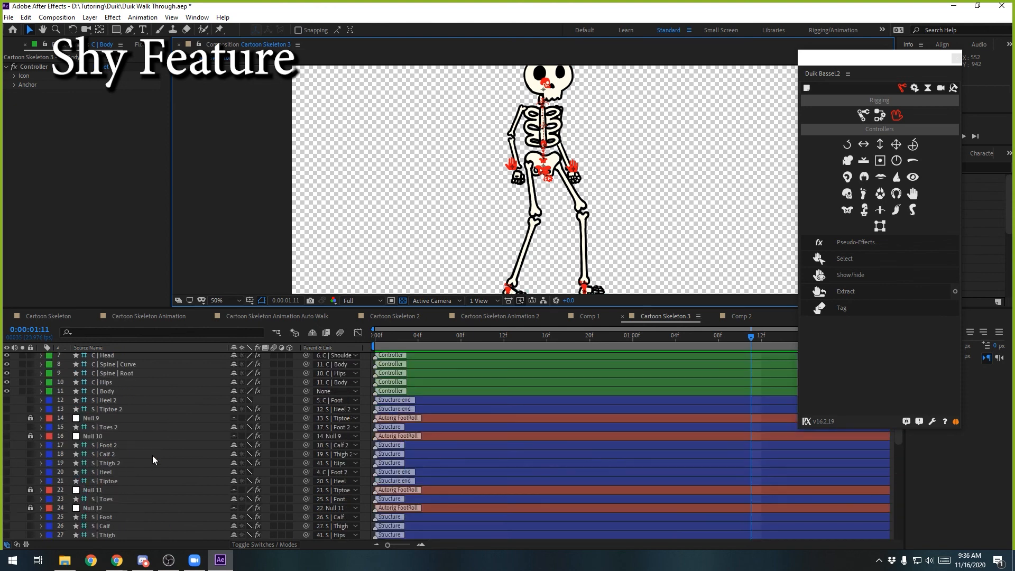
- Mark the structure and artwork layers from S | Heel 2 through L_Hand/Cartoon Skeleton.psd as shy
click(111, 400)
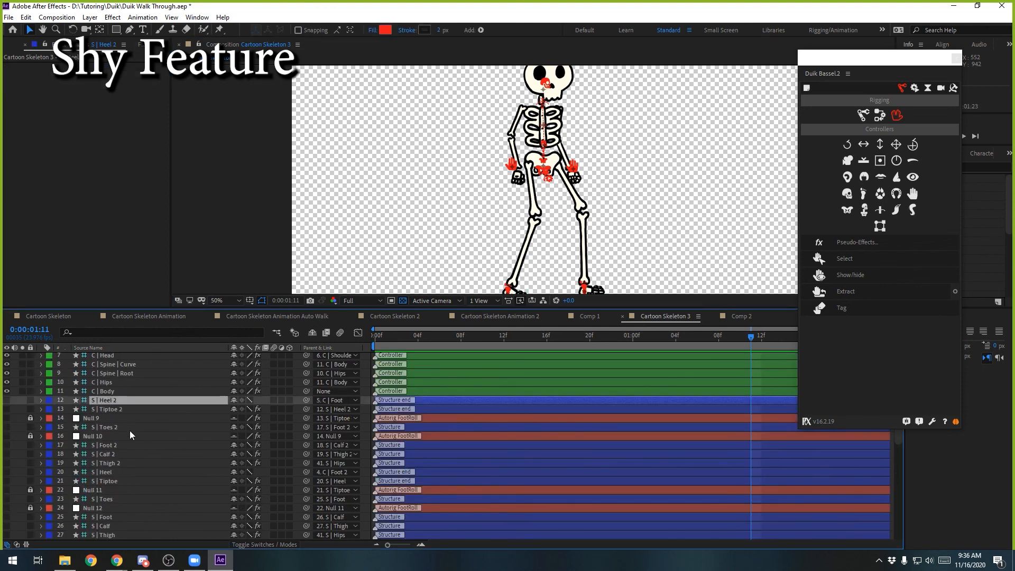
scroll(135, 457, down, 8)
shift+click(126, 536)
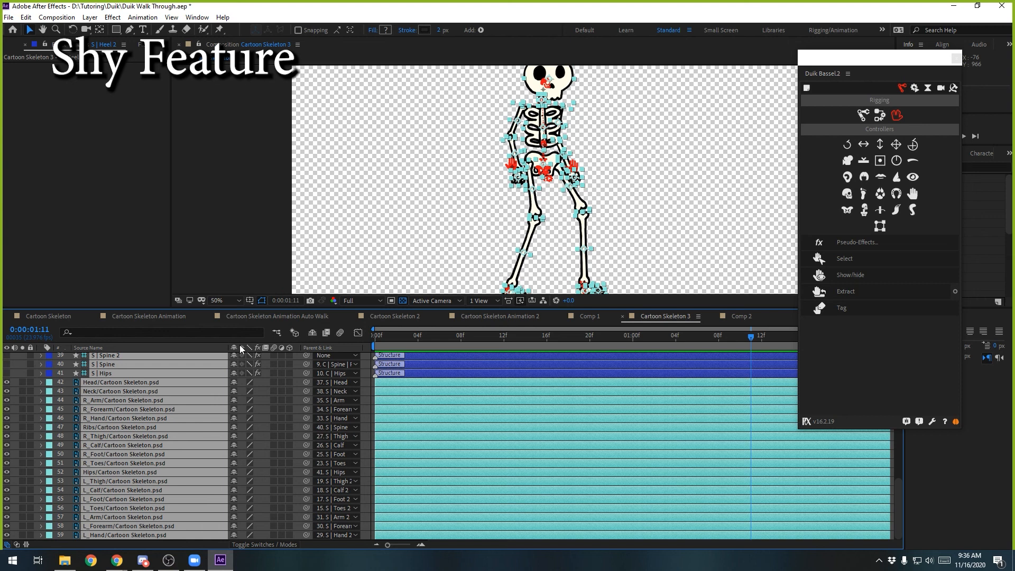
click(234, 397)
scroll(198, 420, up, 5)
scroll(212, 477, down, 5)
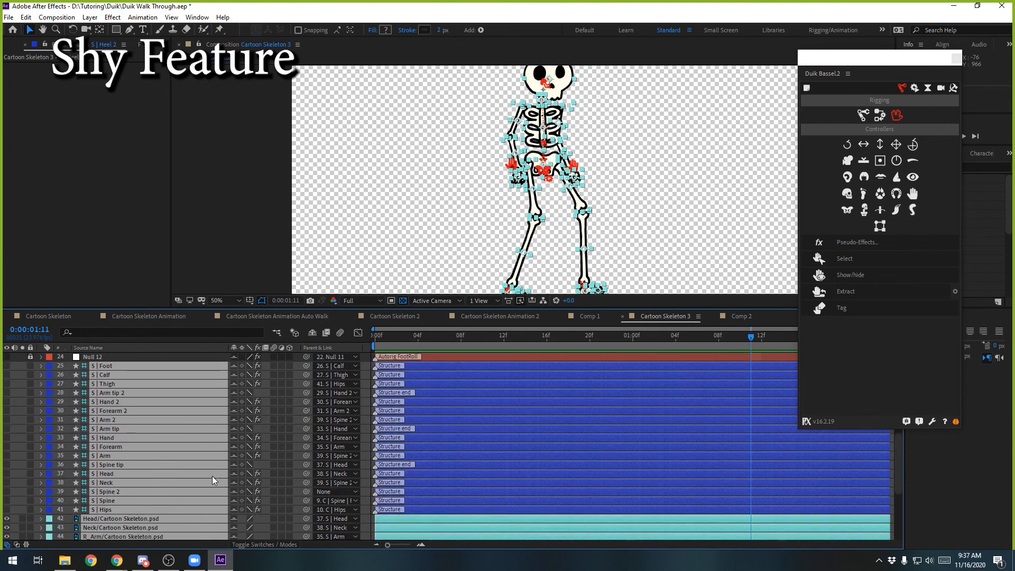
scroll(202, 422, up, 10)
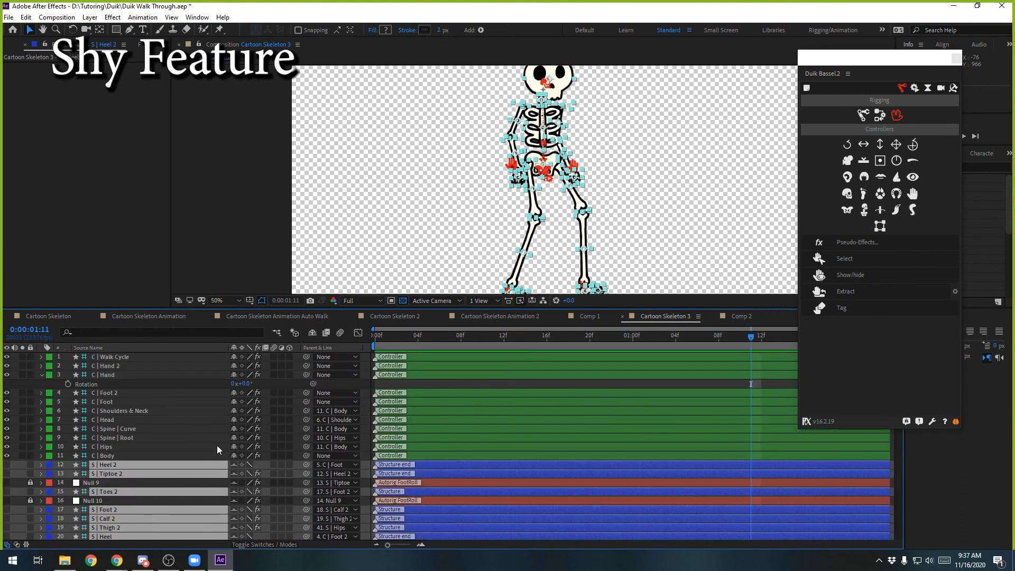
- Hide the shy layers in the timeline, then select and deselect the skeleton's head artwork in the composition view
click(200, 458)
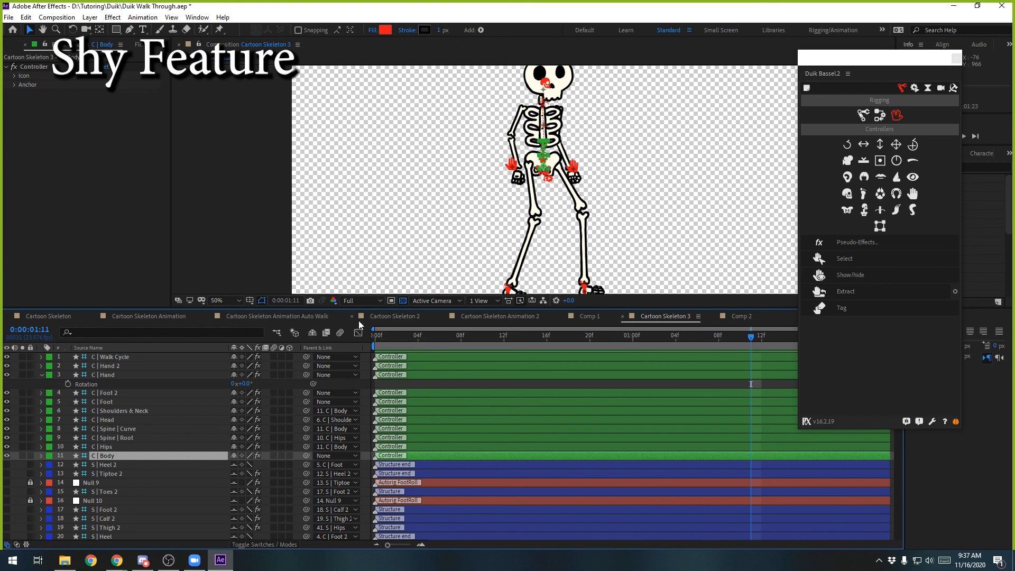
click(311, 333)
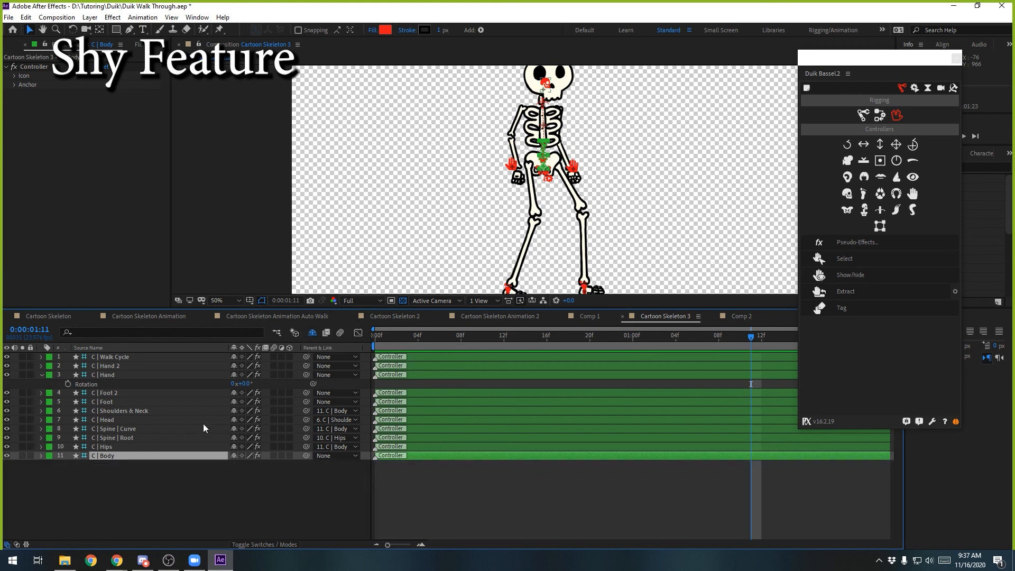
key(comma)
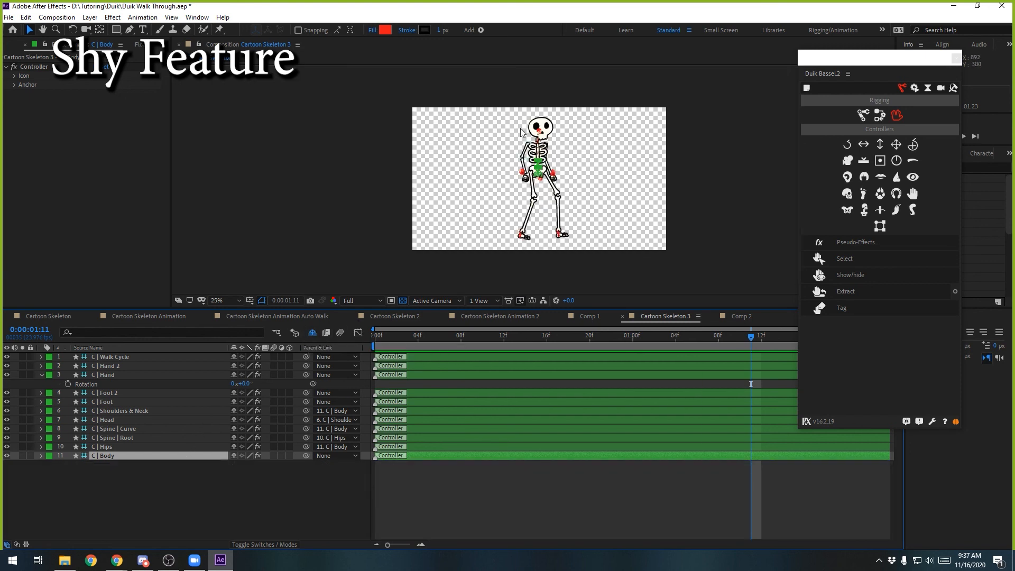
click(547, 129)
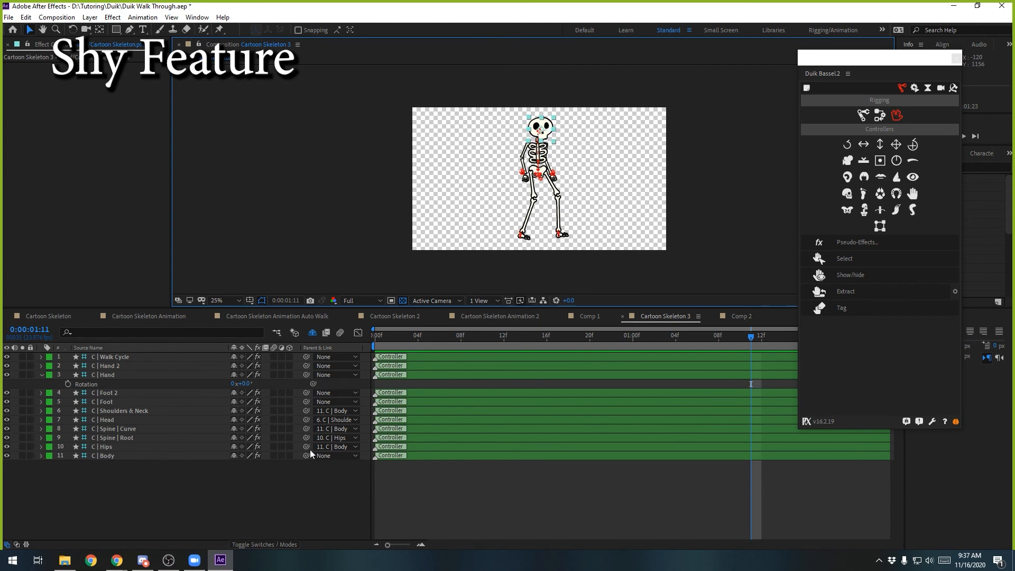
click(588, 154)
- Show the shy layers again and look through the complete layer list
click(313, 332)
scroll(156, 488, down, 10)
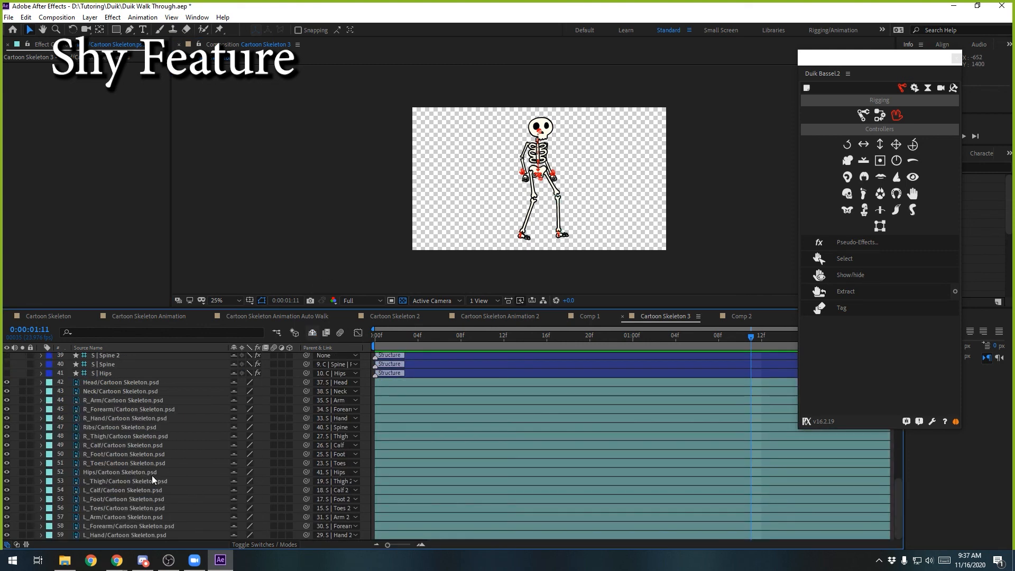
scroll(172, 428, up, 10)
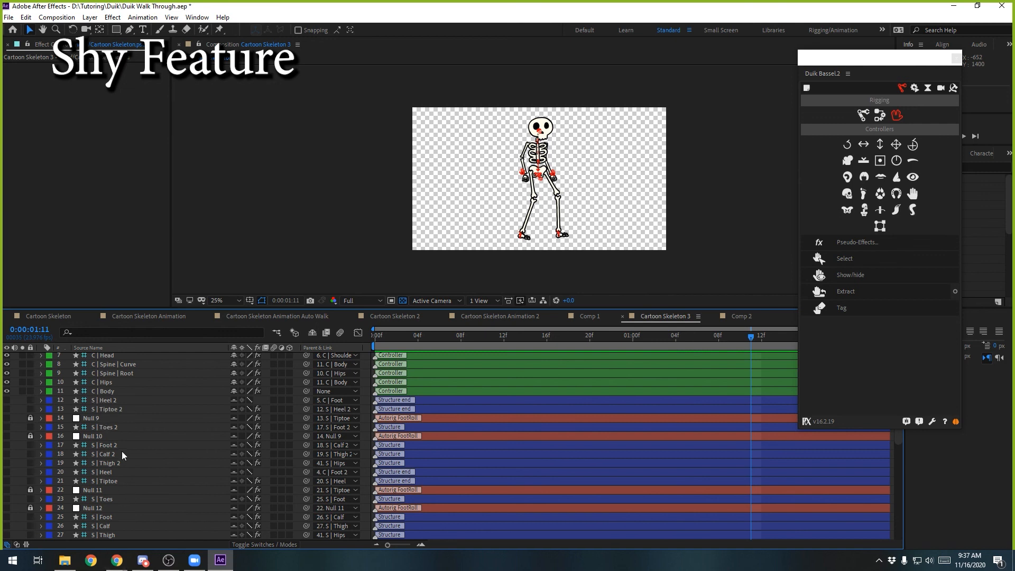
scroll(164, 489, down, 5)
scroll(163, 486, up, 10)
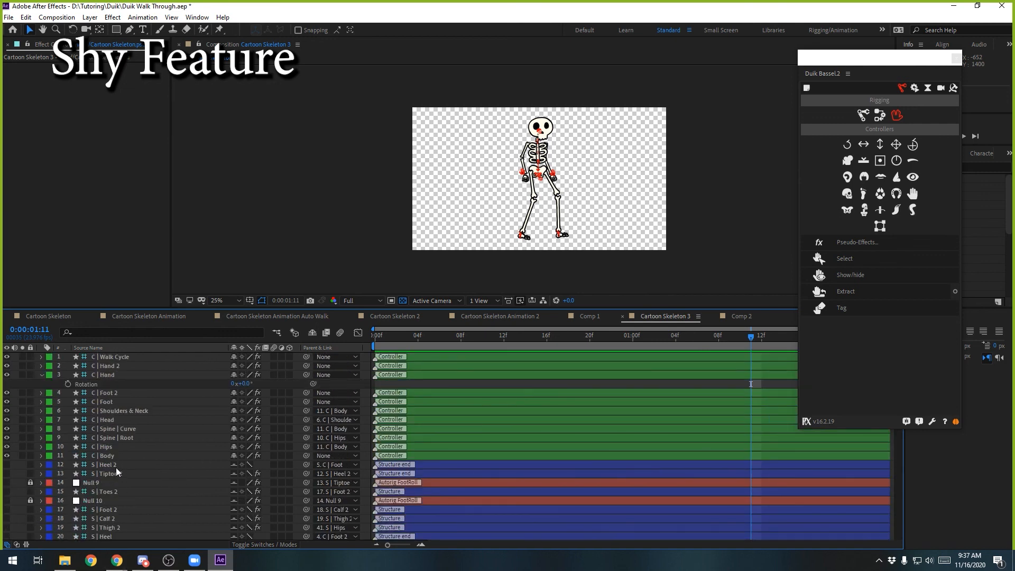
- Hide the shy layers again so only the controller layers are listed
key(period)
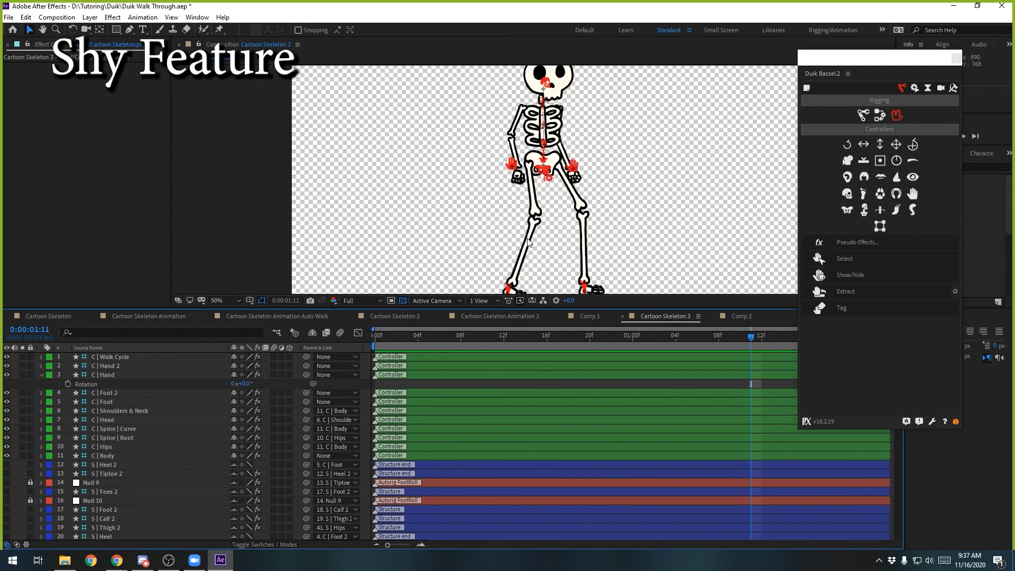
drag(520, 243, 535, 201)
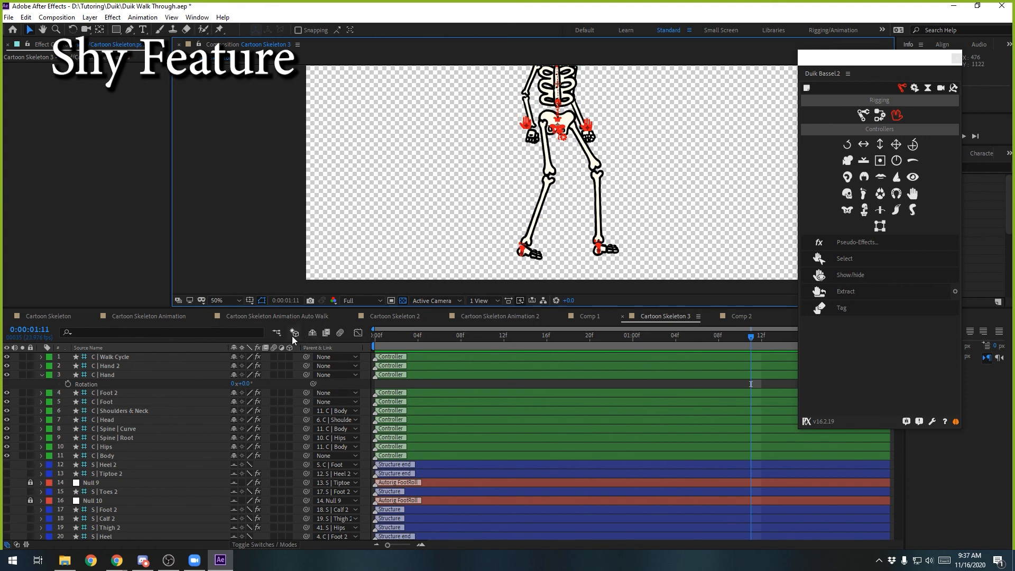
click(313, 332)
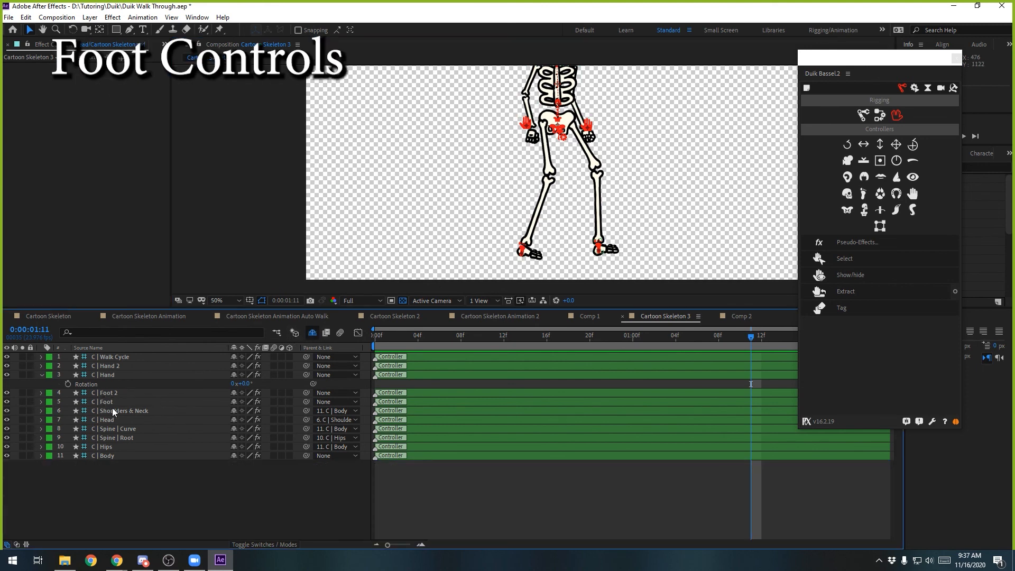
- Try rotating the Toes value of the left foot controller's Foot roll effect, and undo the changes
click(117, 394)
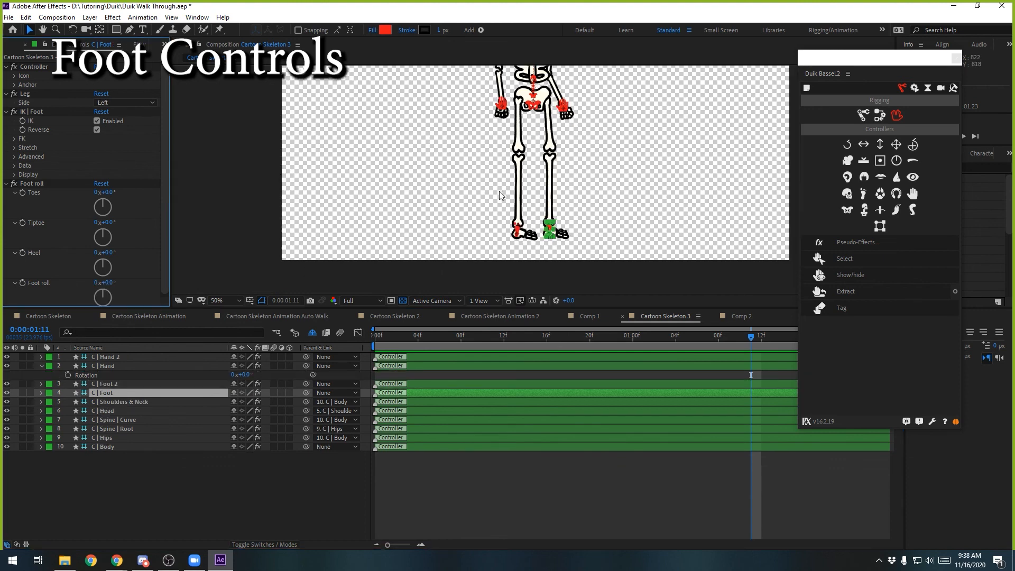
scroll(559, 206, up, 2)
key(h)
drag(571, 236, 551, 148)
scroll(551, 186, up, 2)
key(v)
drag(103, 207, 116, 294)
key(ctrl+z)
key(ctrl+z)
key(ctrl+z)
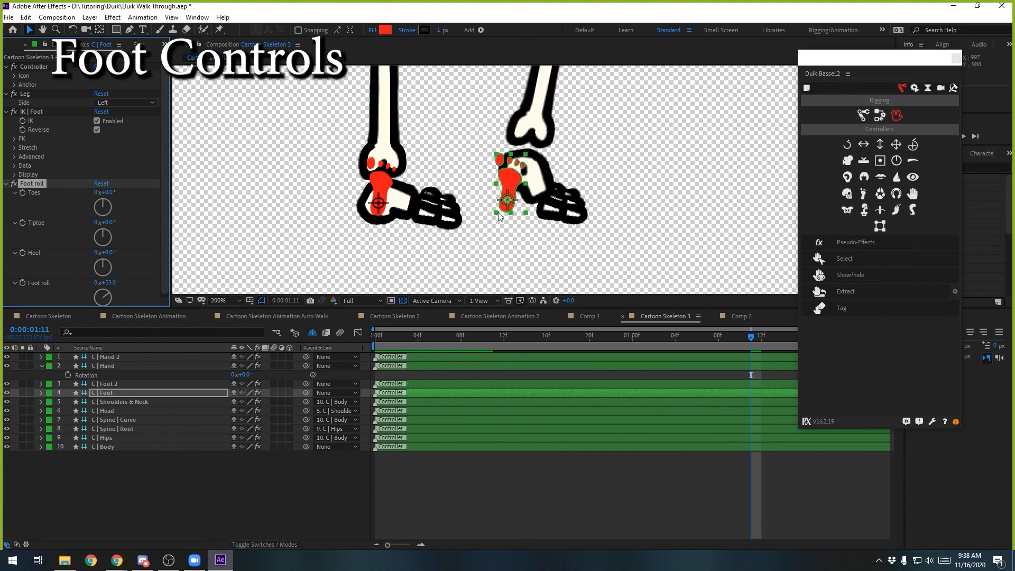
- Reset the Foot roll effect on the left foot controller
click(101, 183)
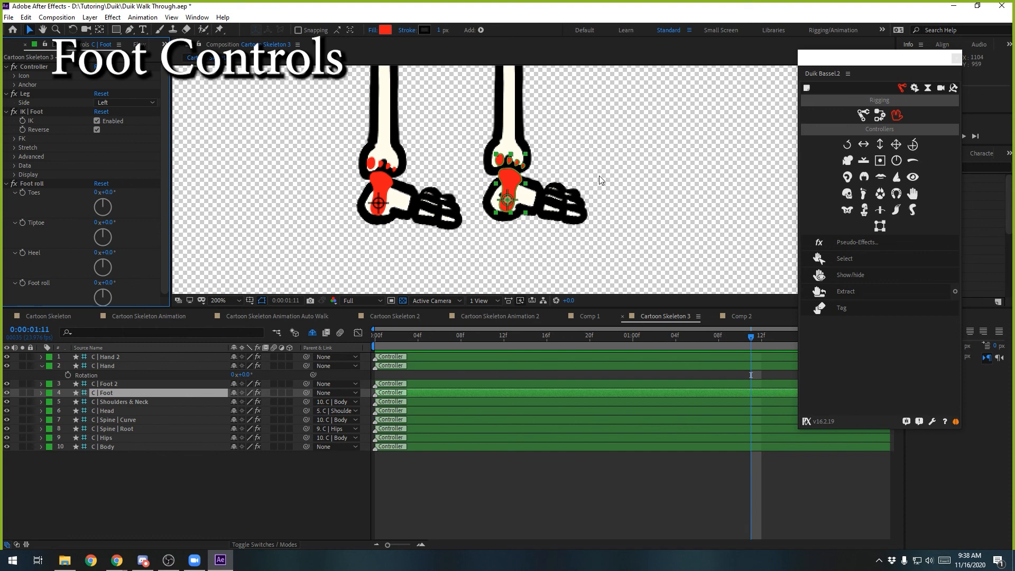
drag(541, 129, 568, 224)
scroll(563, 204, down, 1)
scroll(512, 168, down, 1)
drag(531, 161, 530, 238)
drag(566, 121, 564, 144)
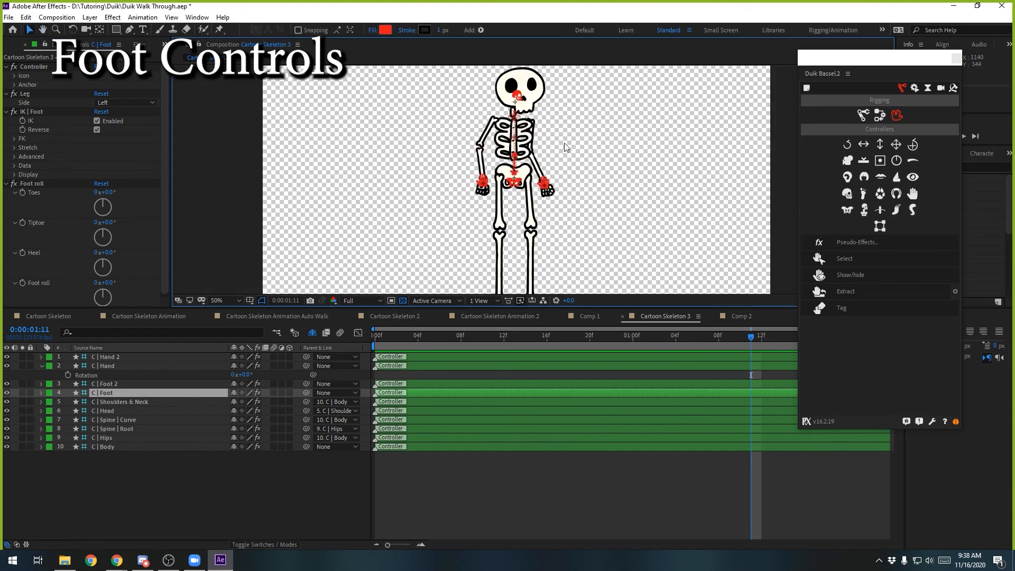